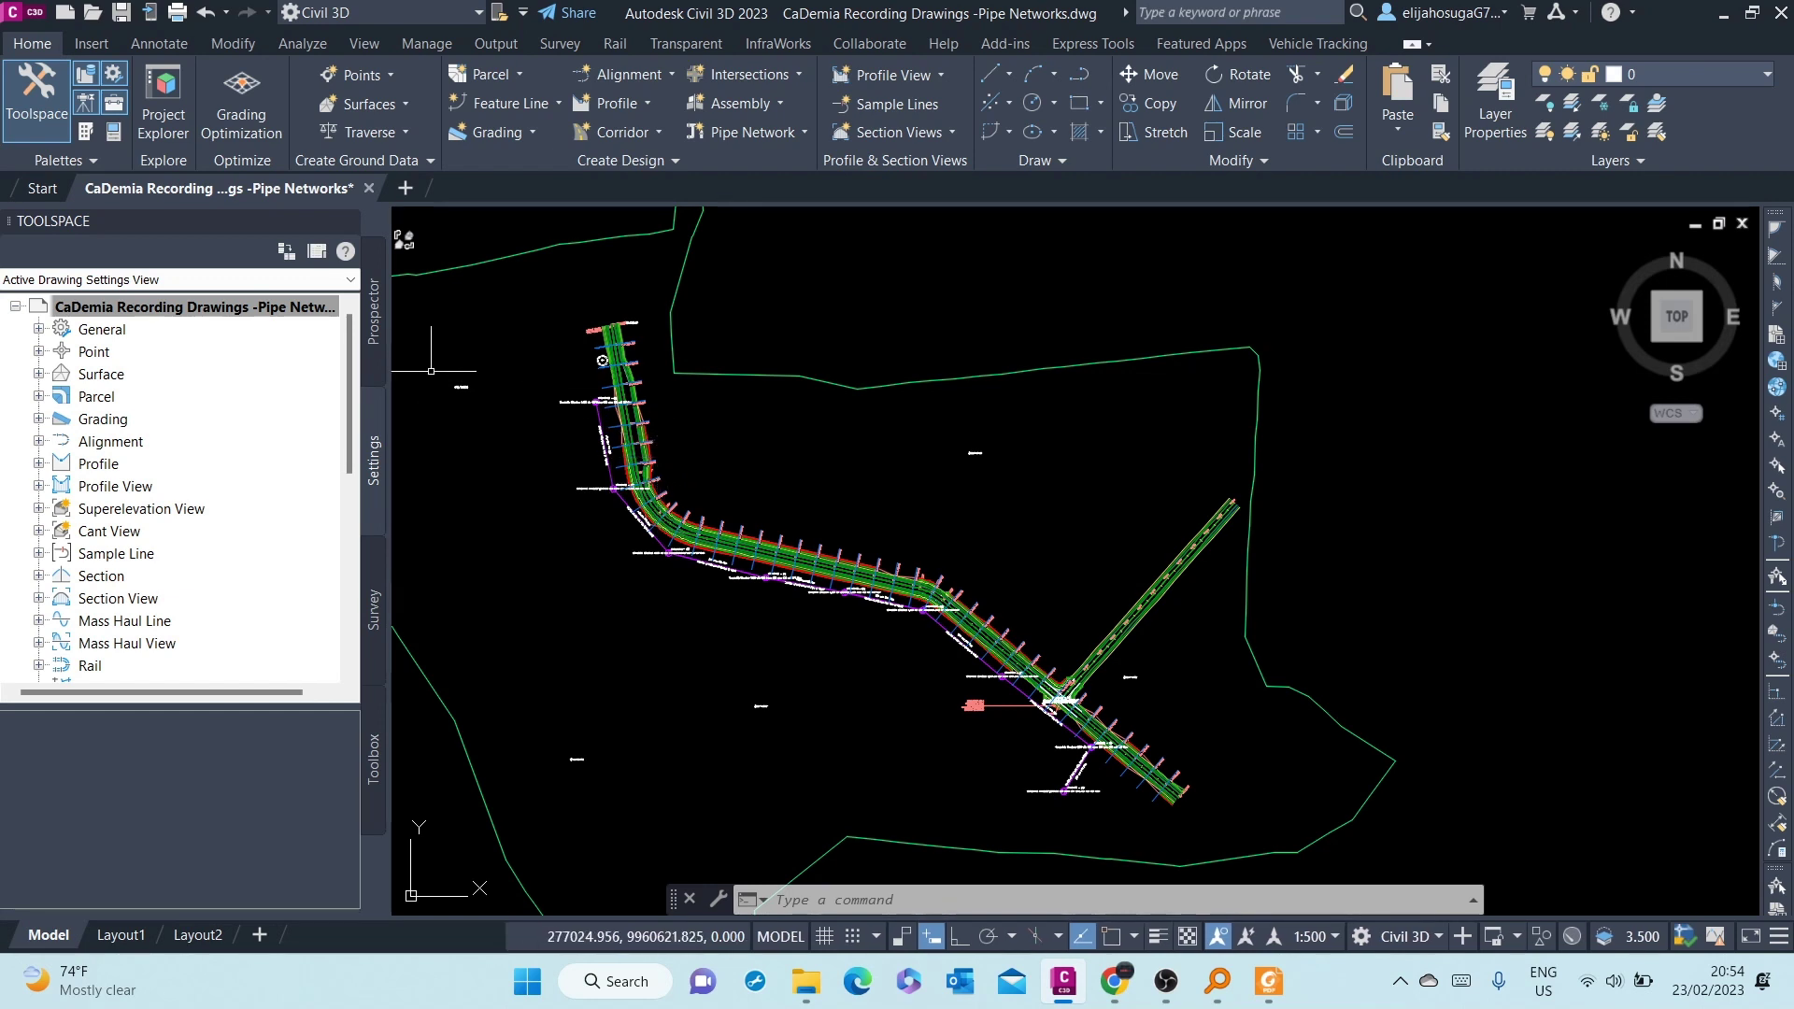
Step: Switch the ribbon to the Analyze tab for the volume and materials tools
{"action": "left_click", "coordinate": [302, 44]}
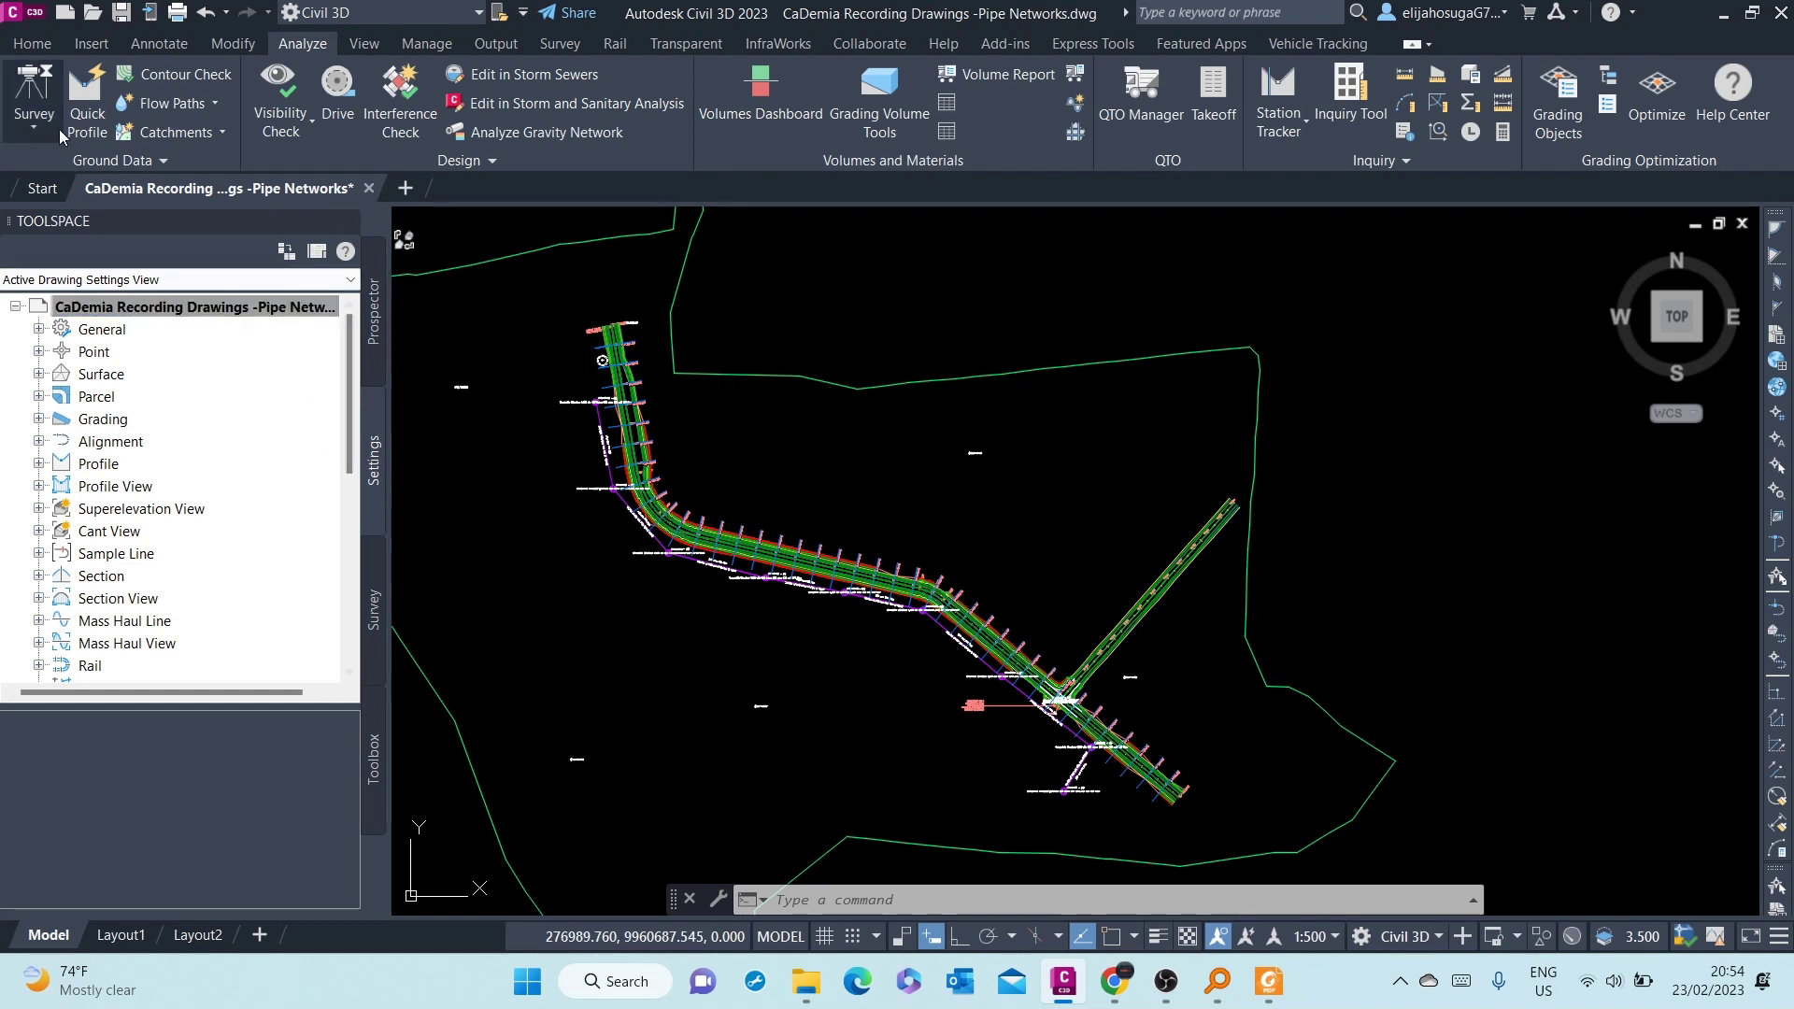
Step: Expand Quantity Takeoff > Quantity Takeoff Criteria in Toolspace Settings and bring up Earthworks' actions
{"action": "scroll", "coordinate": [175, 565], "scroll_direction": "down", "scroll_amount": 7}
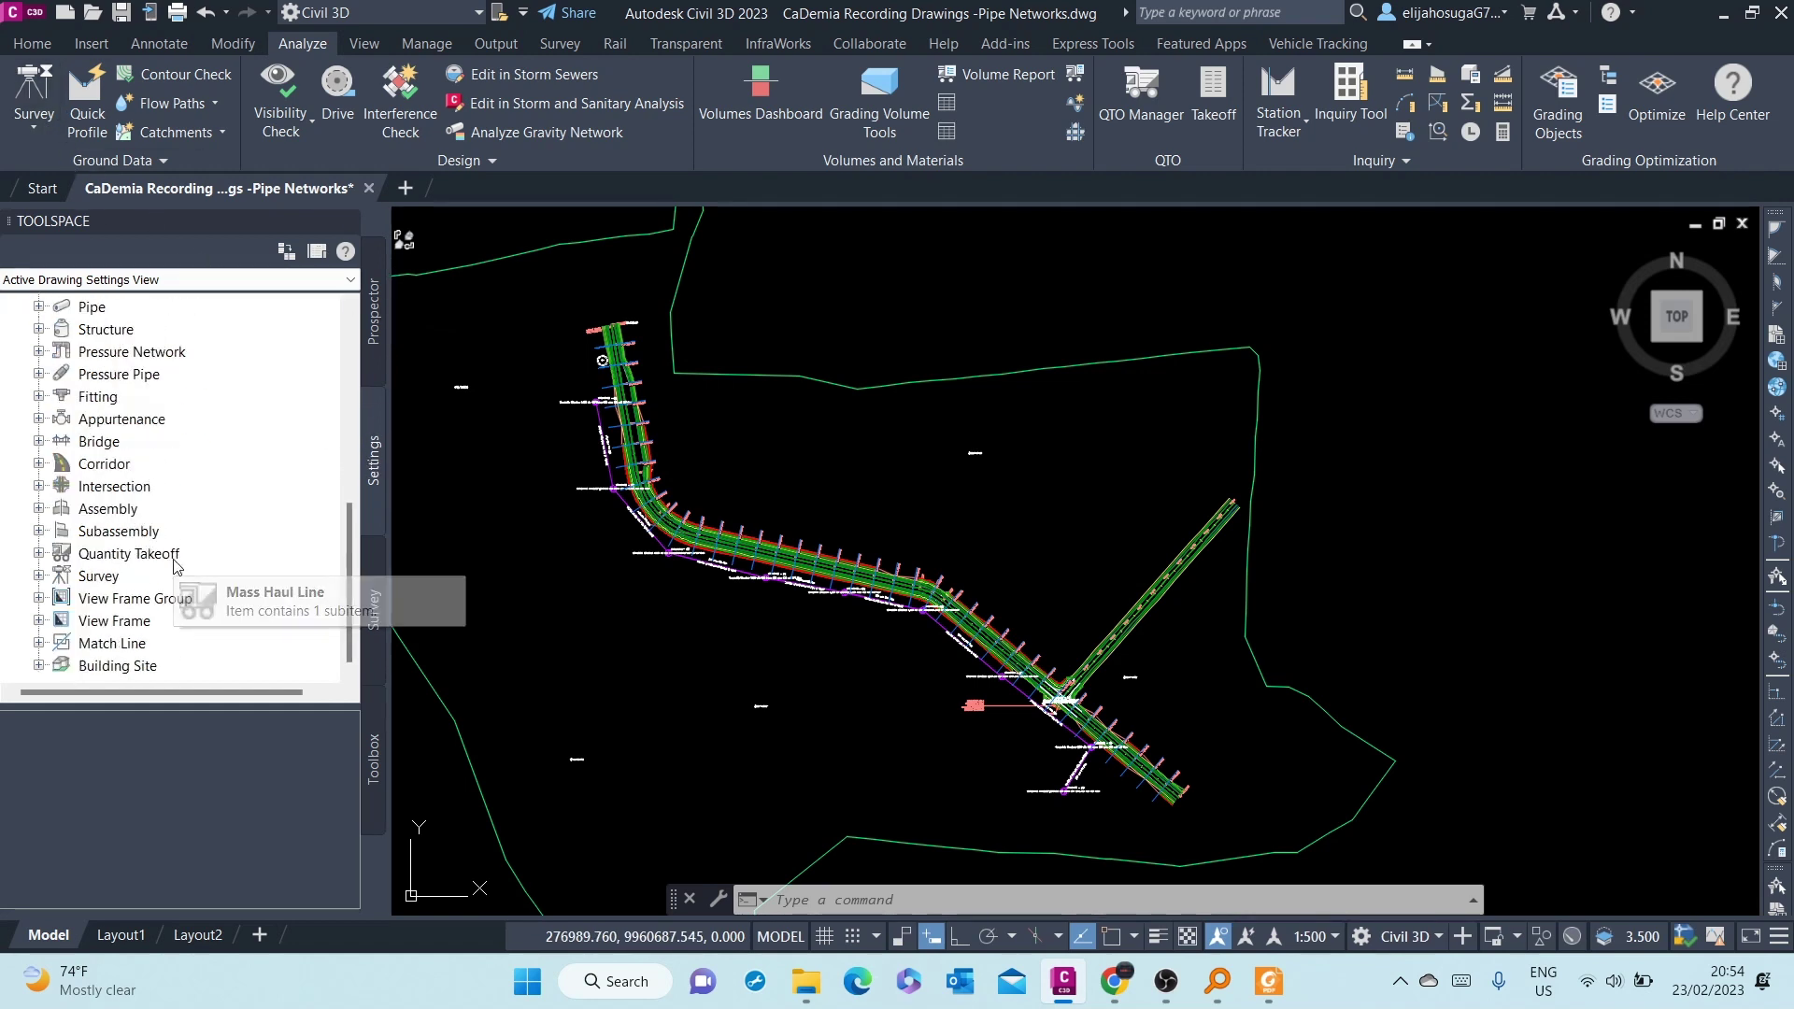
{"action": "left_click", "coordinate": [38, 553]}
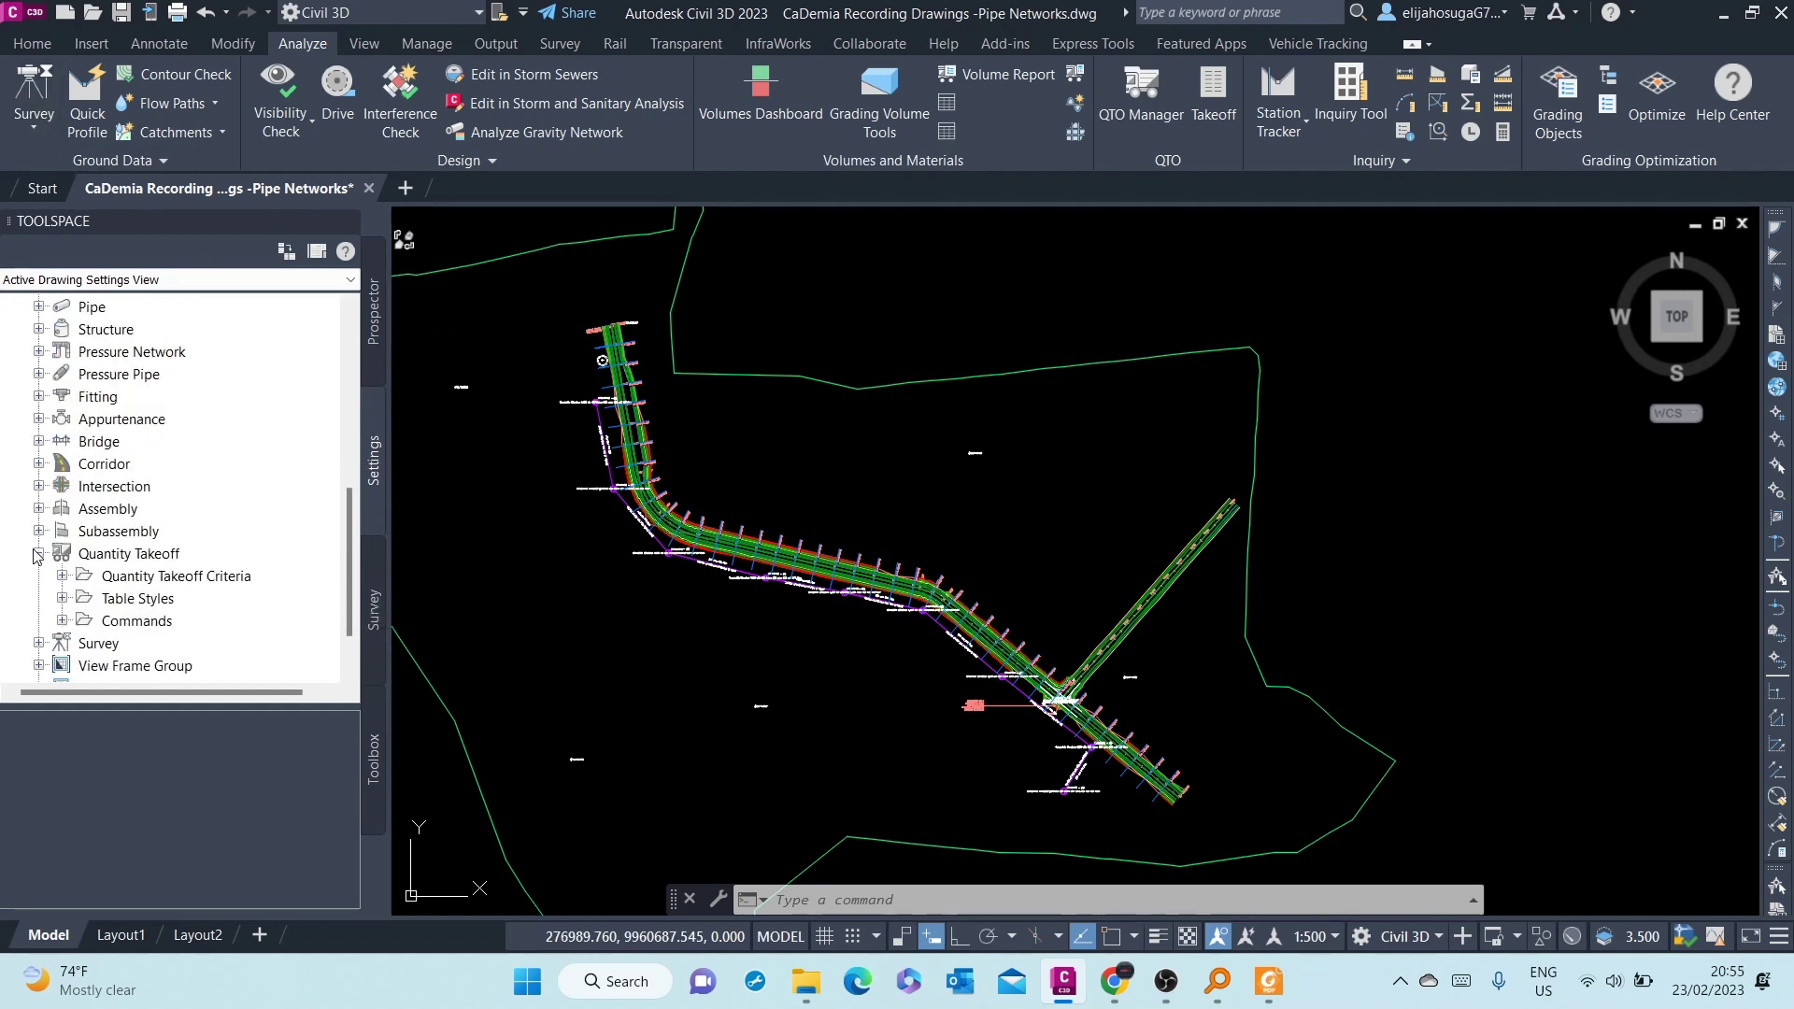
{"action": "scroll", "coordinate": [206, 531], "scroll_direction": "down", "scroll_amount": 1}
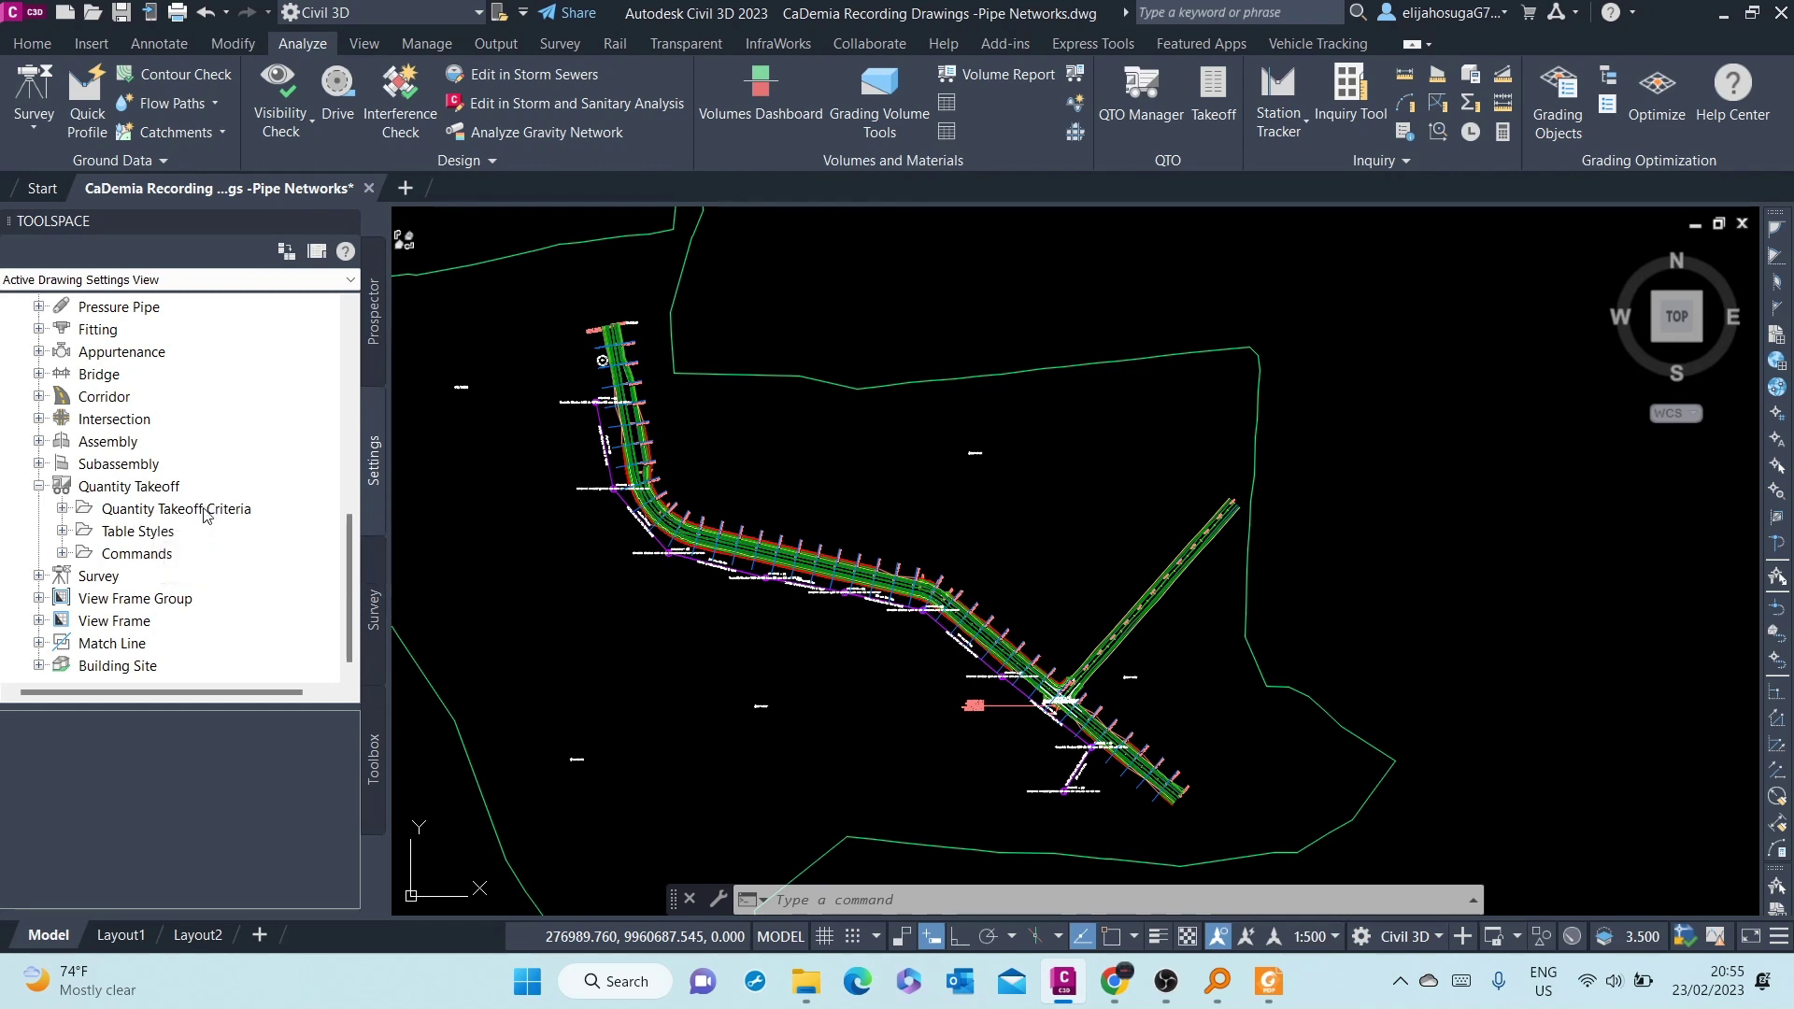
{"action": "left_click", "coordinate": [61, 510]}
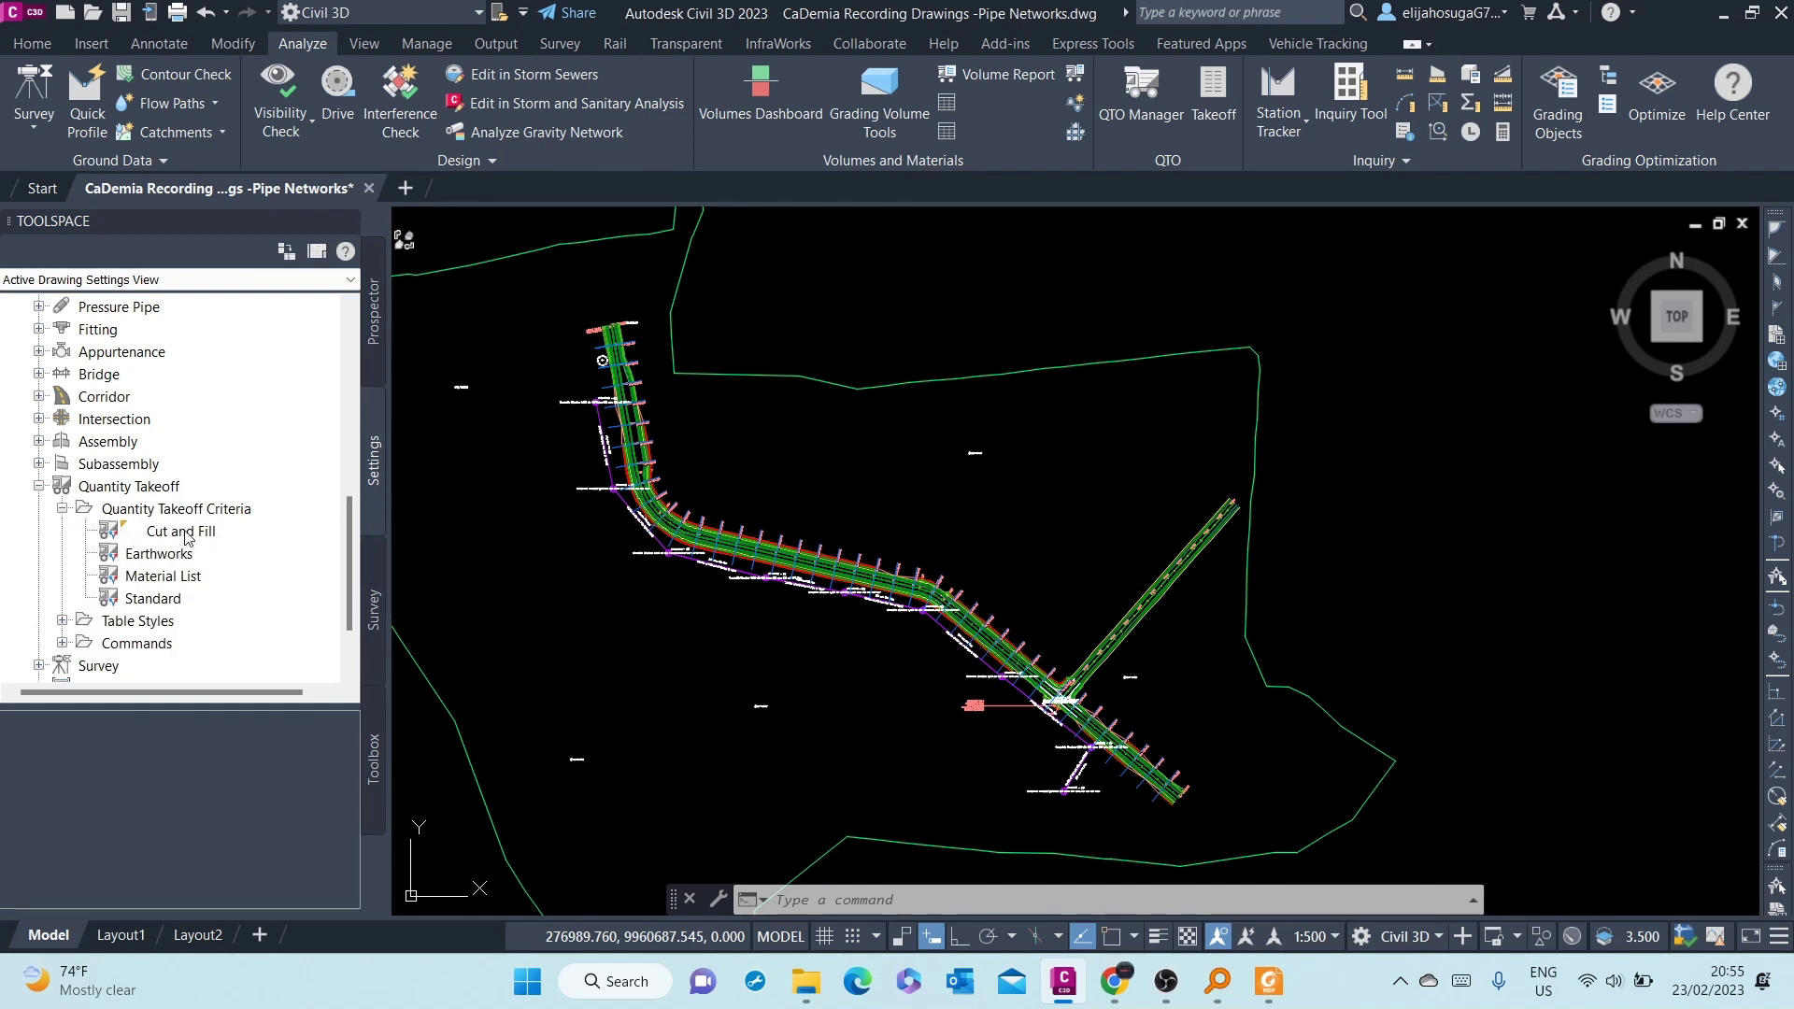
{"action": "scroll", "coordinate": [187, 538], "scroll_direction": "down", "scroll_amount": 1}
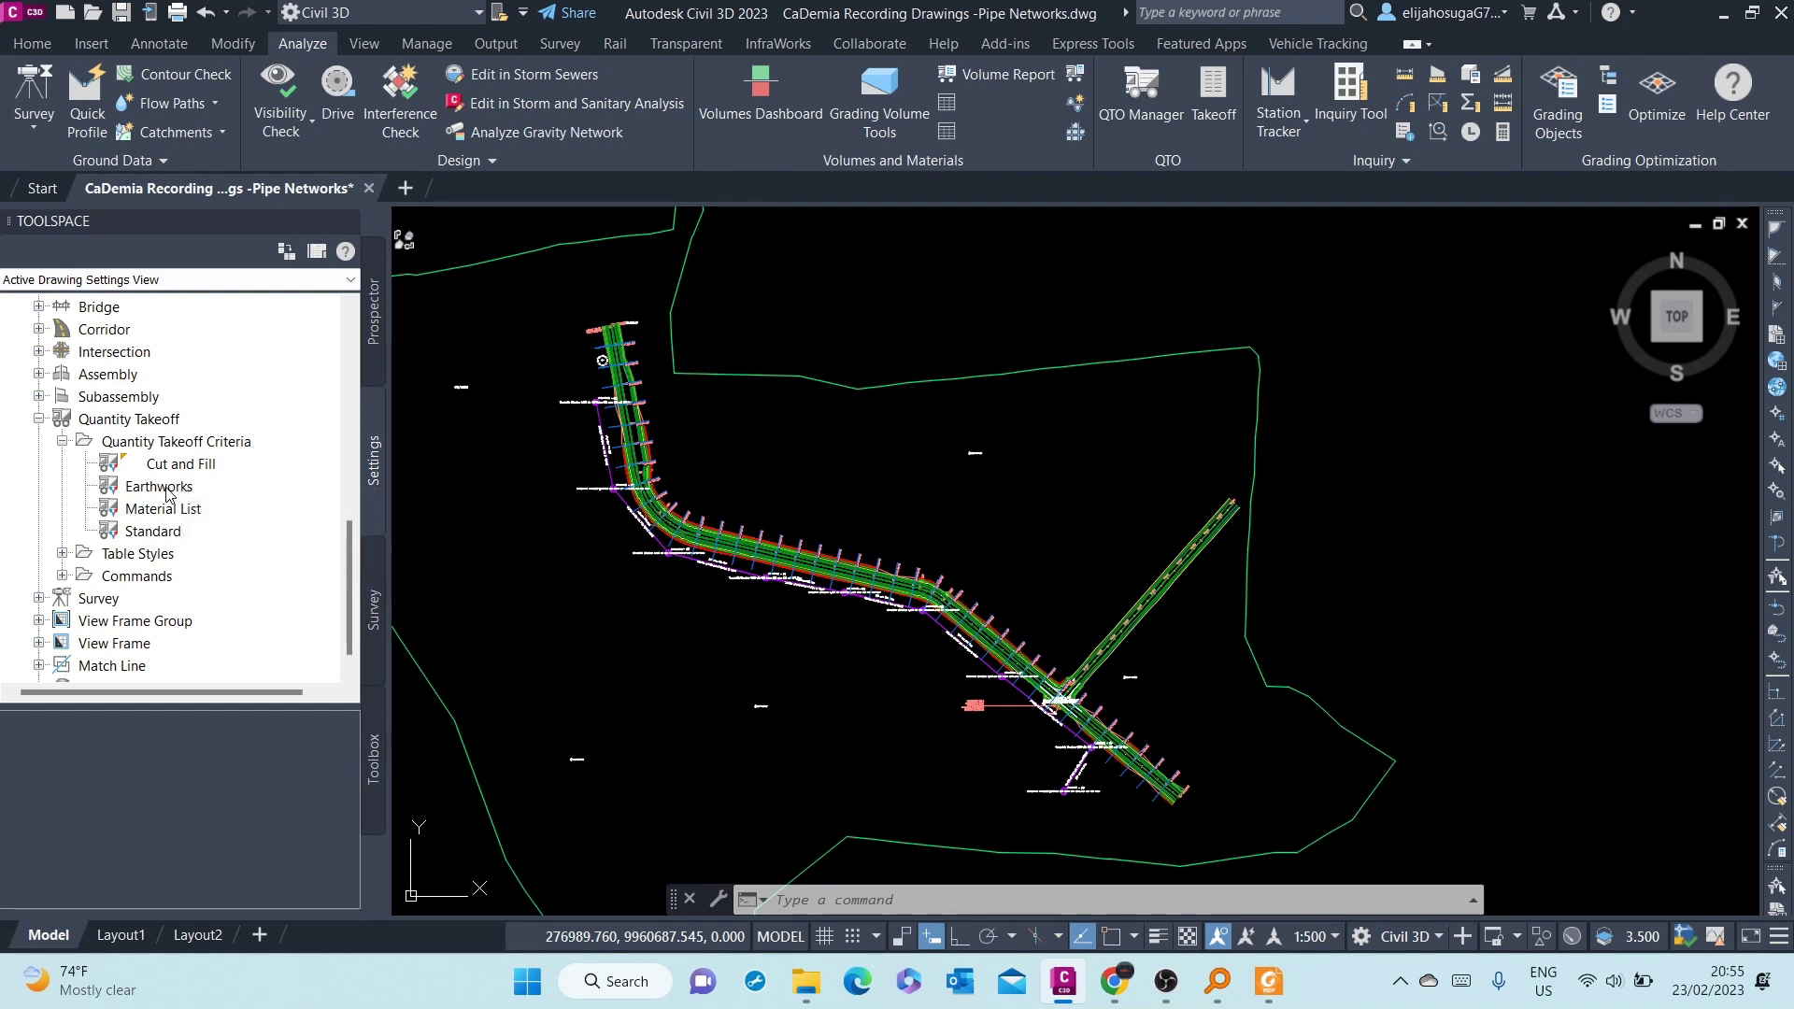
{"action": "left_click", "coordinate": [159, 495]}
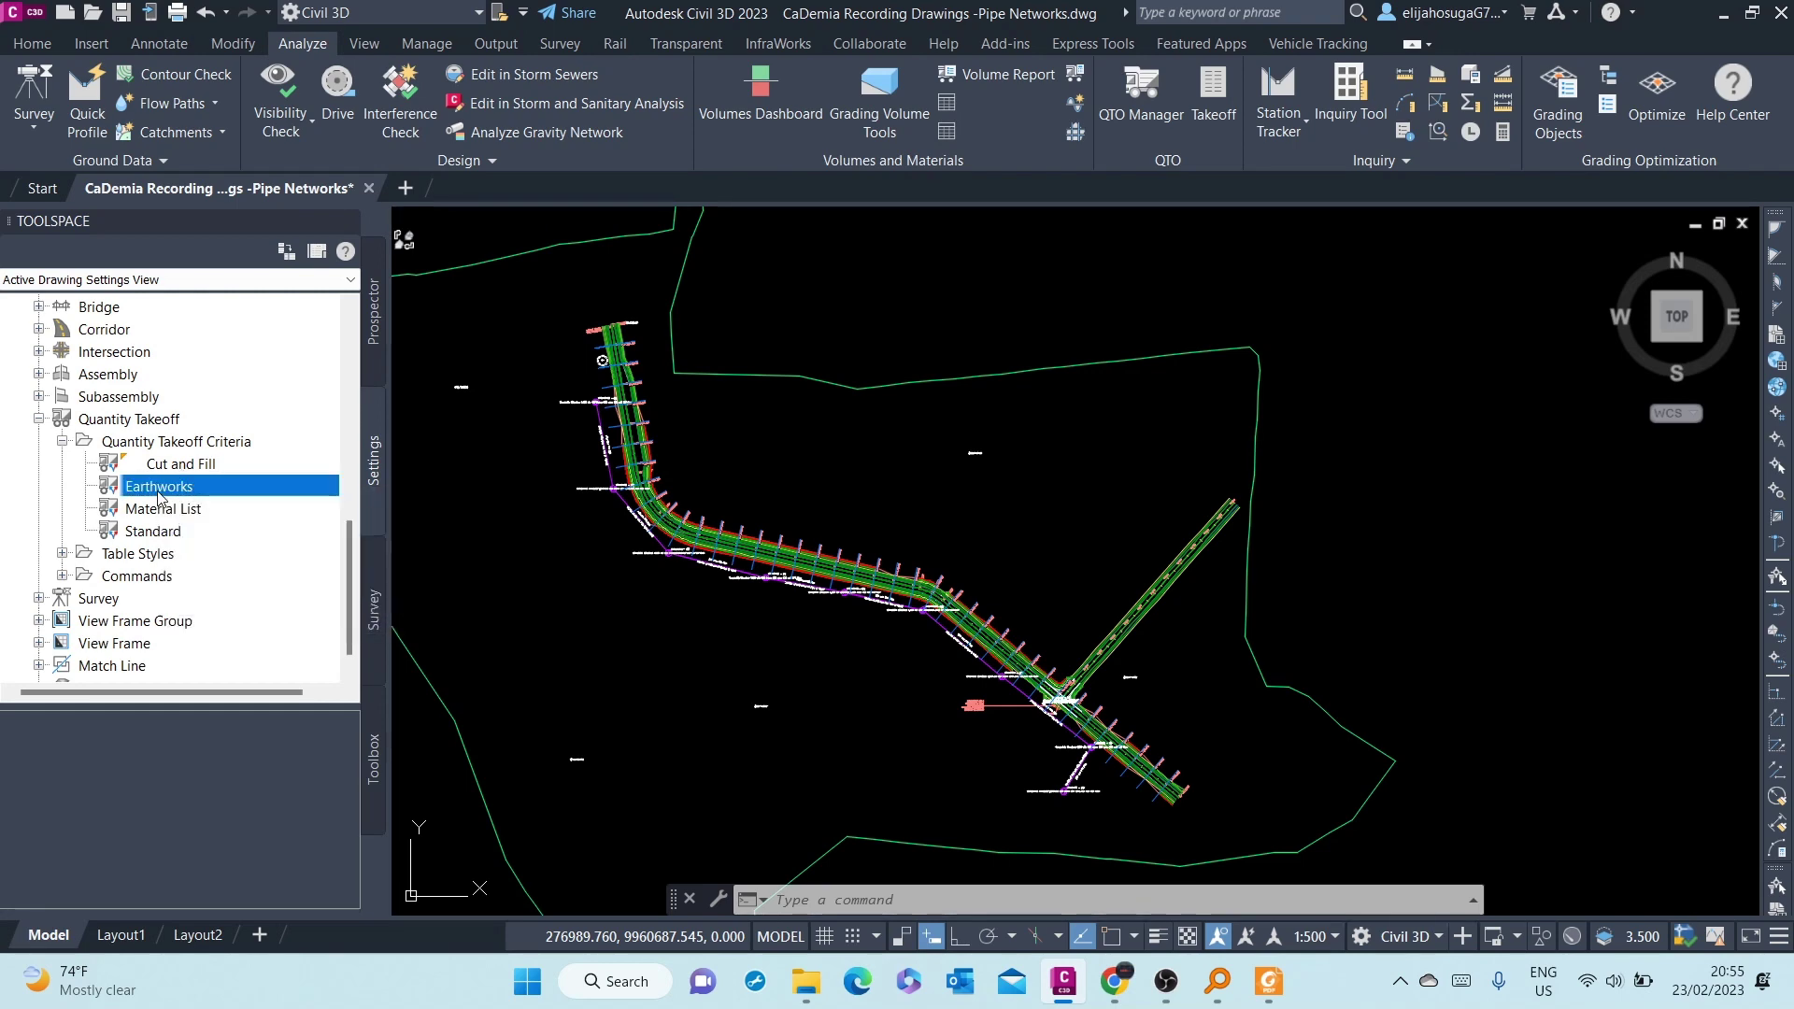
{"action": "right_click", "coordinate": [159, 495]}
{"action": "left_click", "coordinate": [204, 502]}
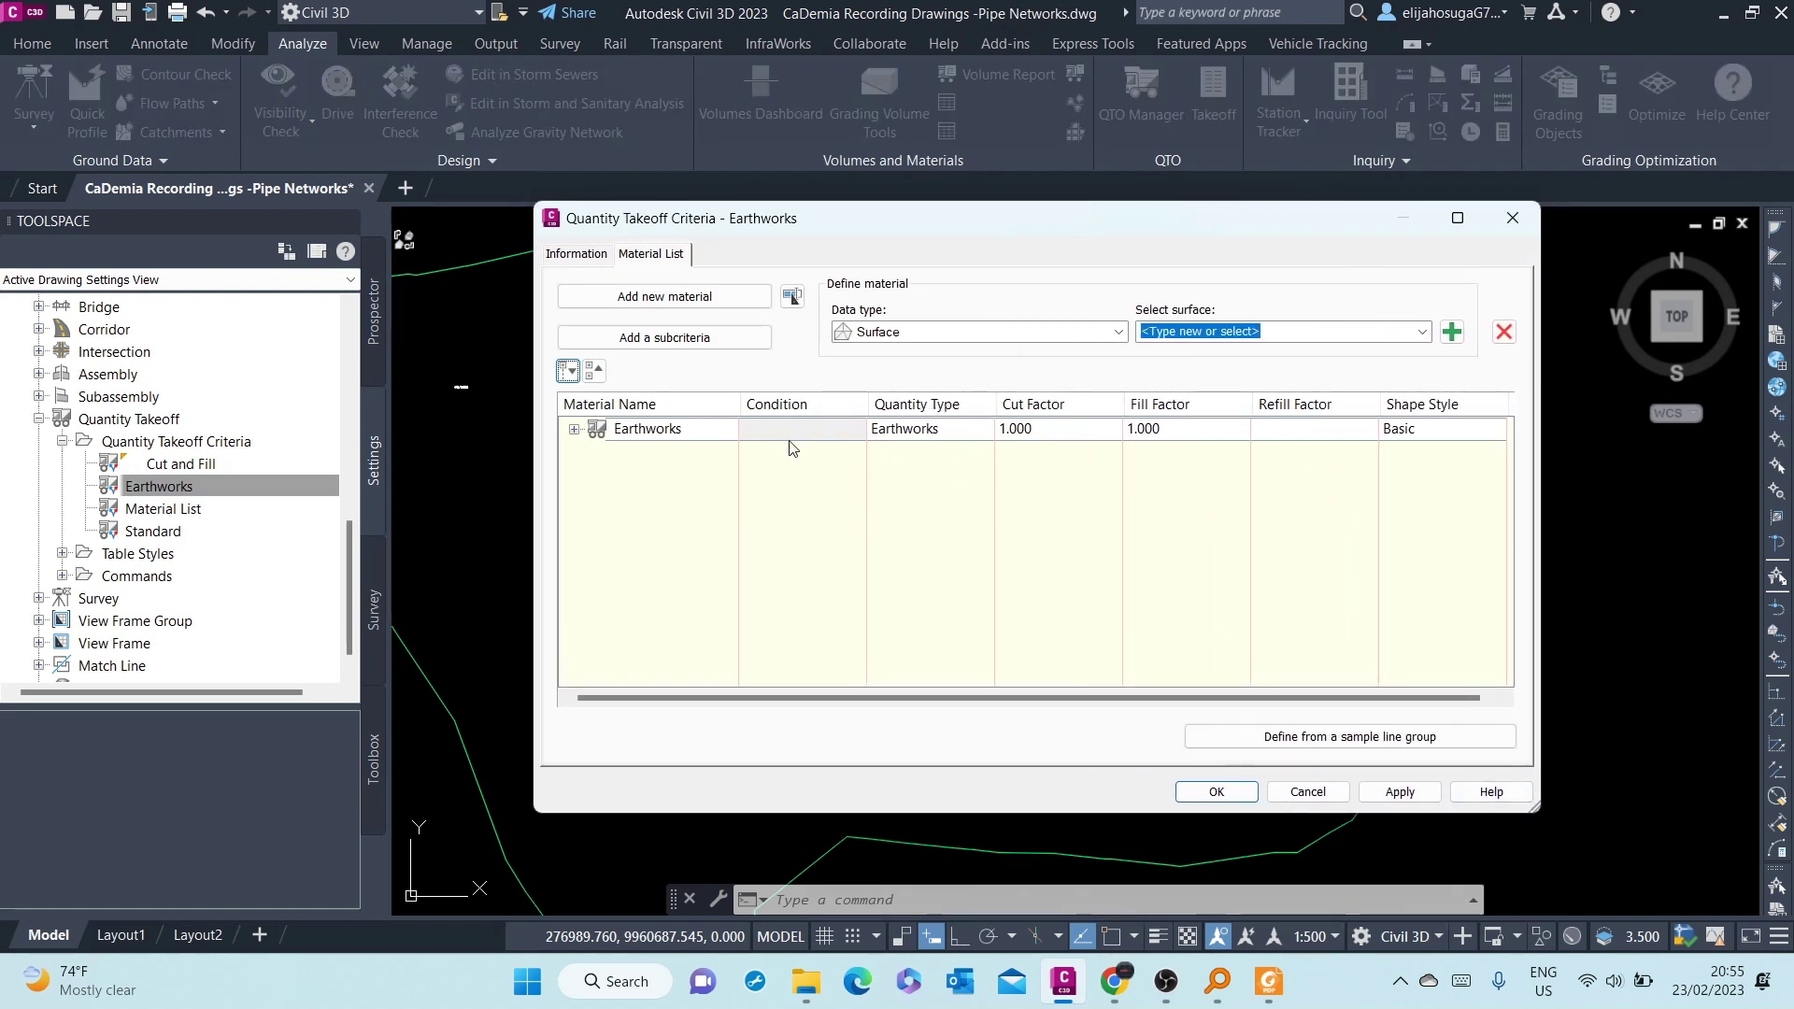
{"action": "left_click", "coordinate": [571, 430]}
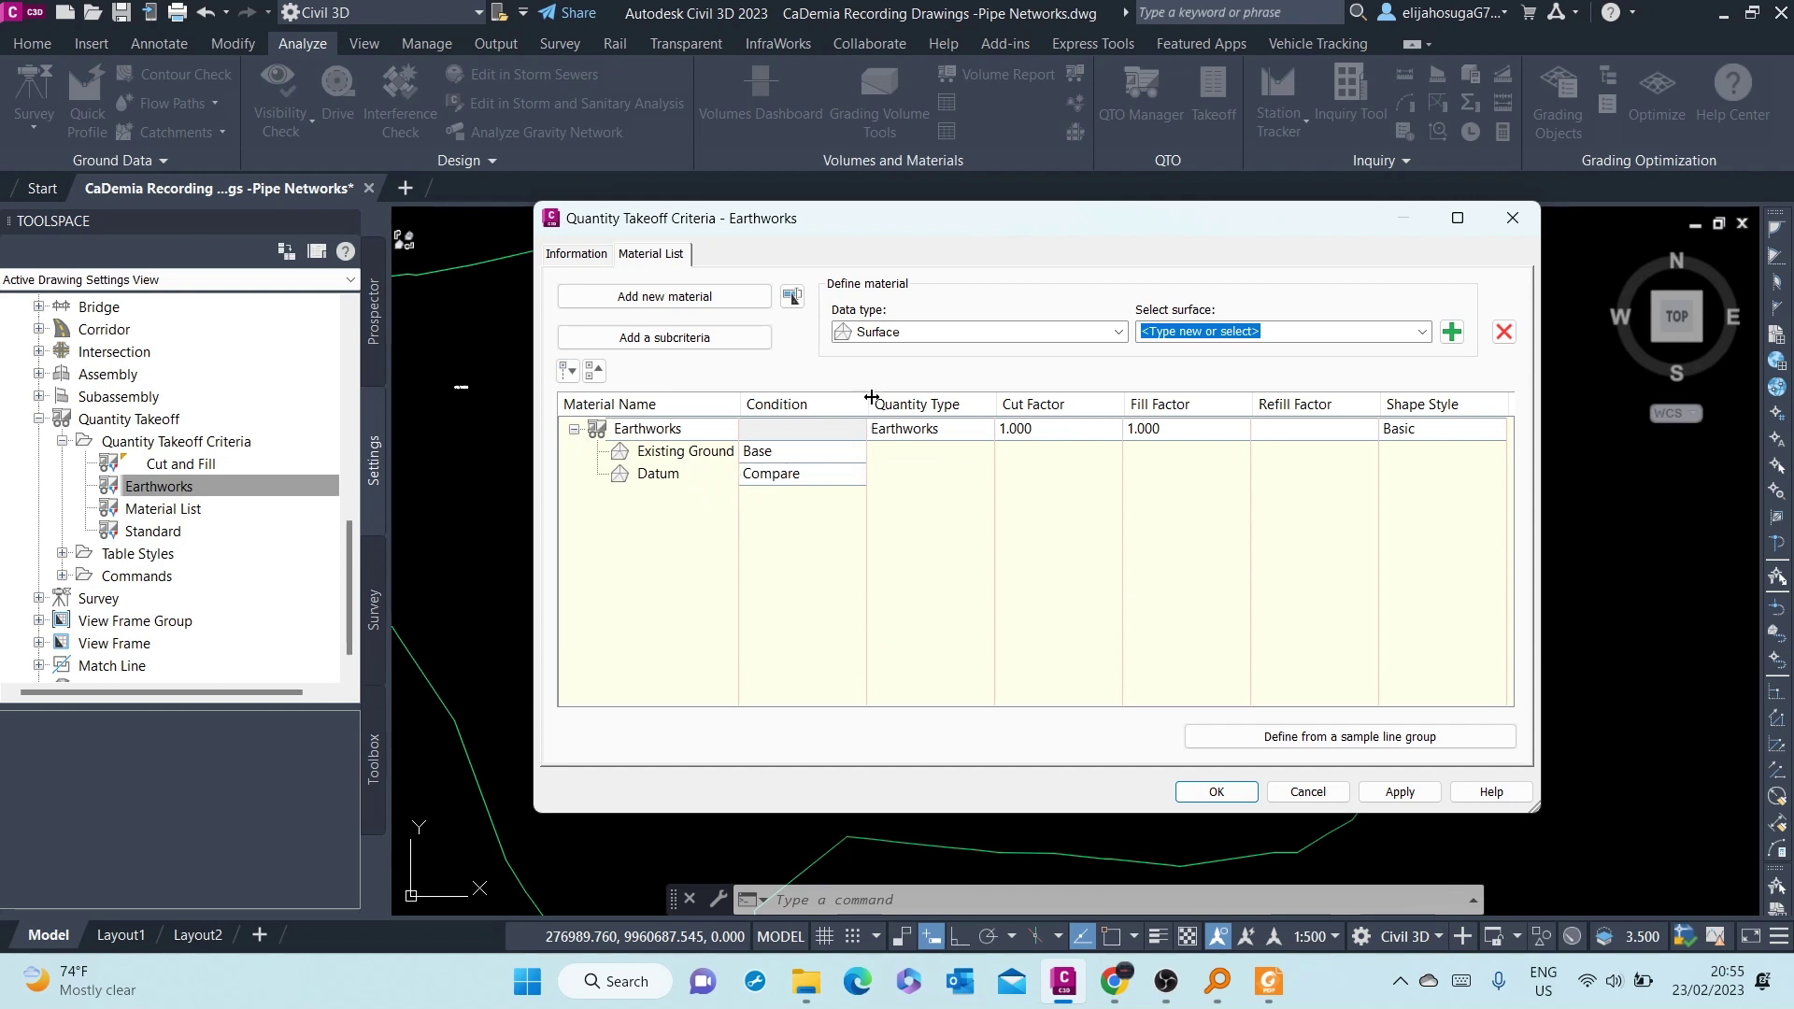
{"action": "left_click_drag", "start_coordinate": [870, 398], "coordinate": [899, 399]}
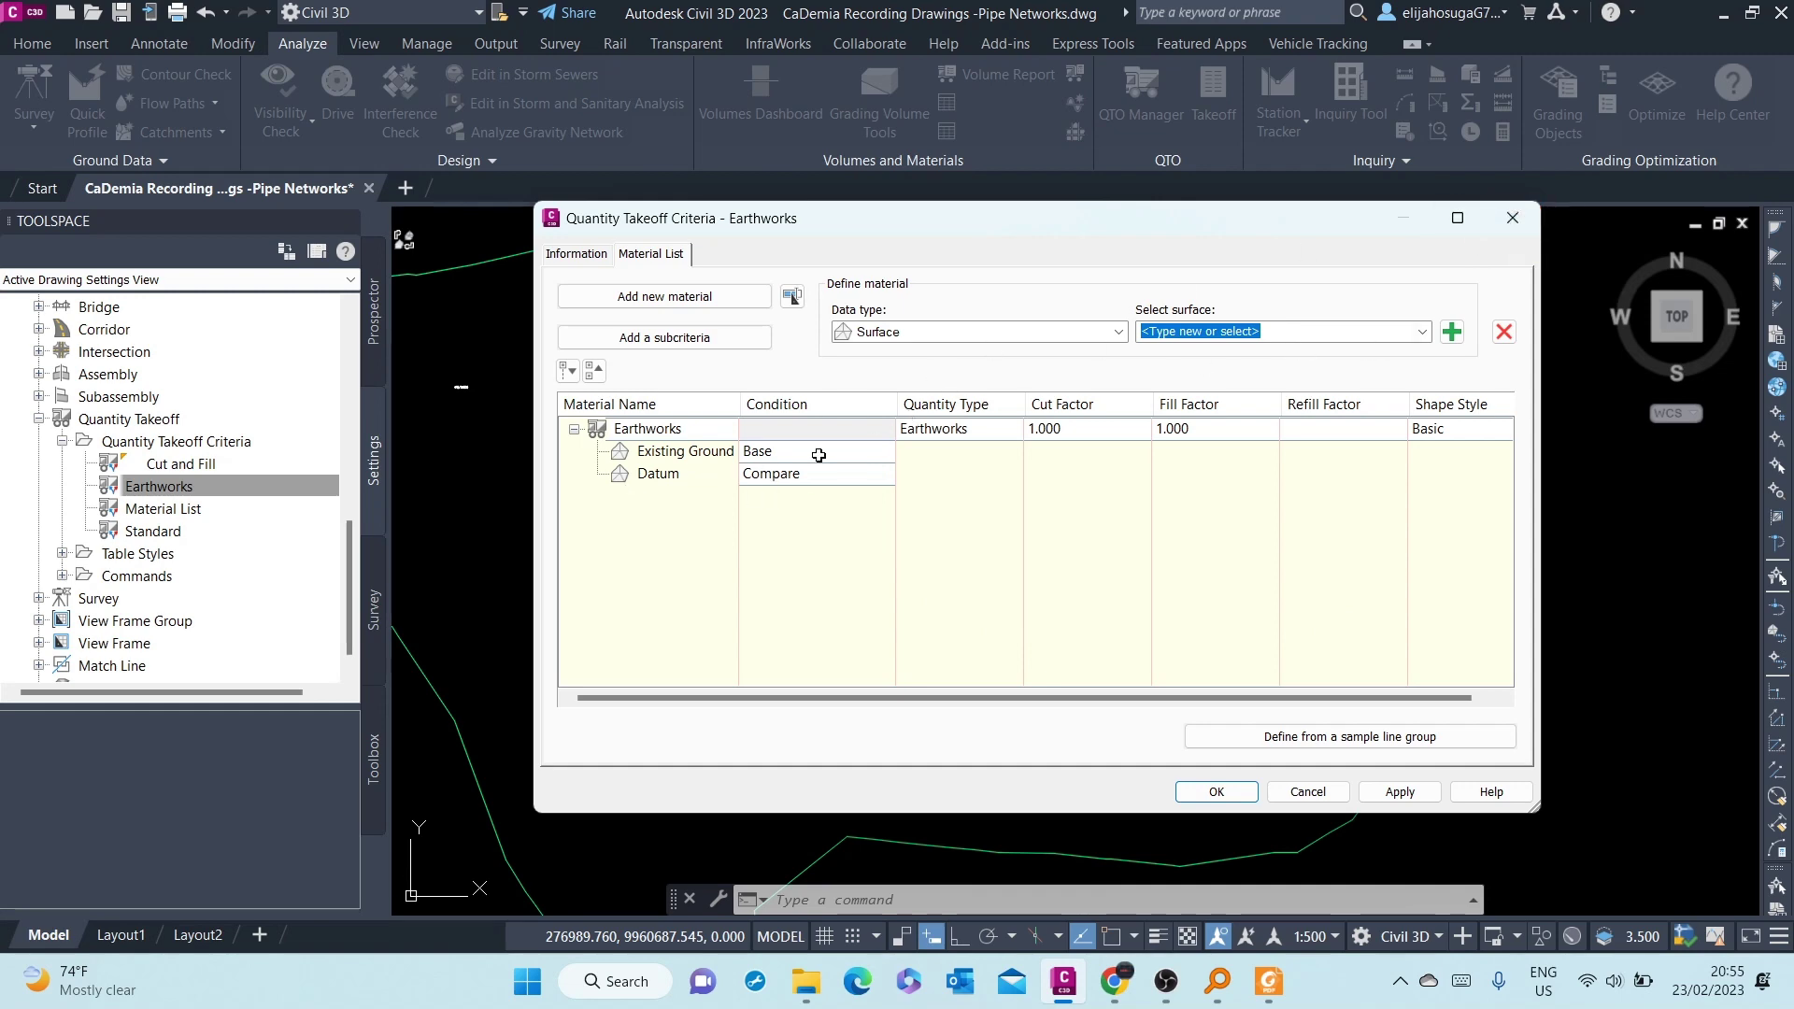
{"action": "left_click", "coordinate": [1512, 217]}
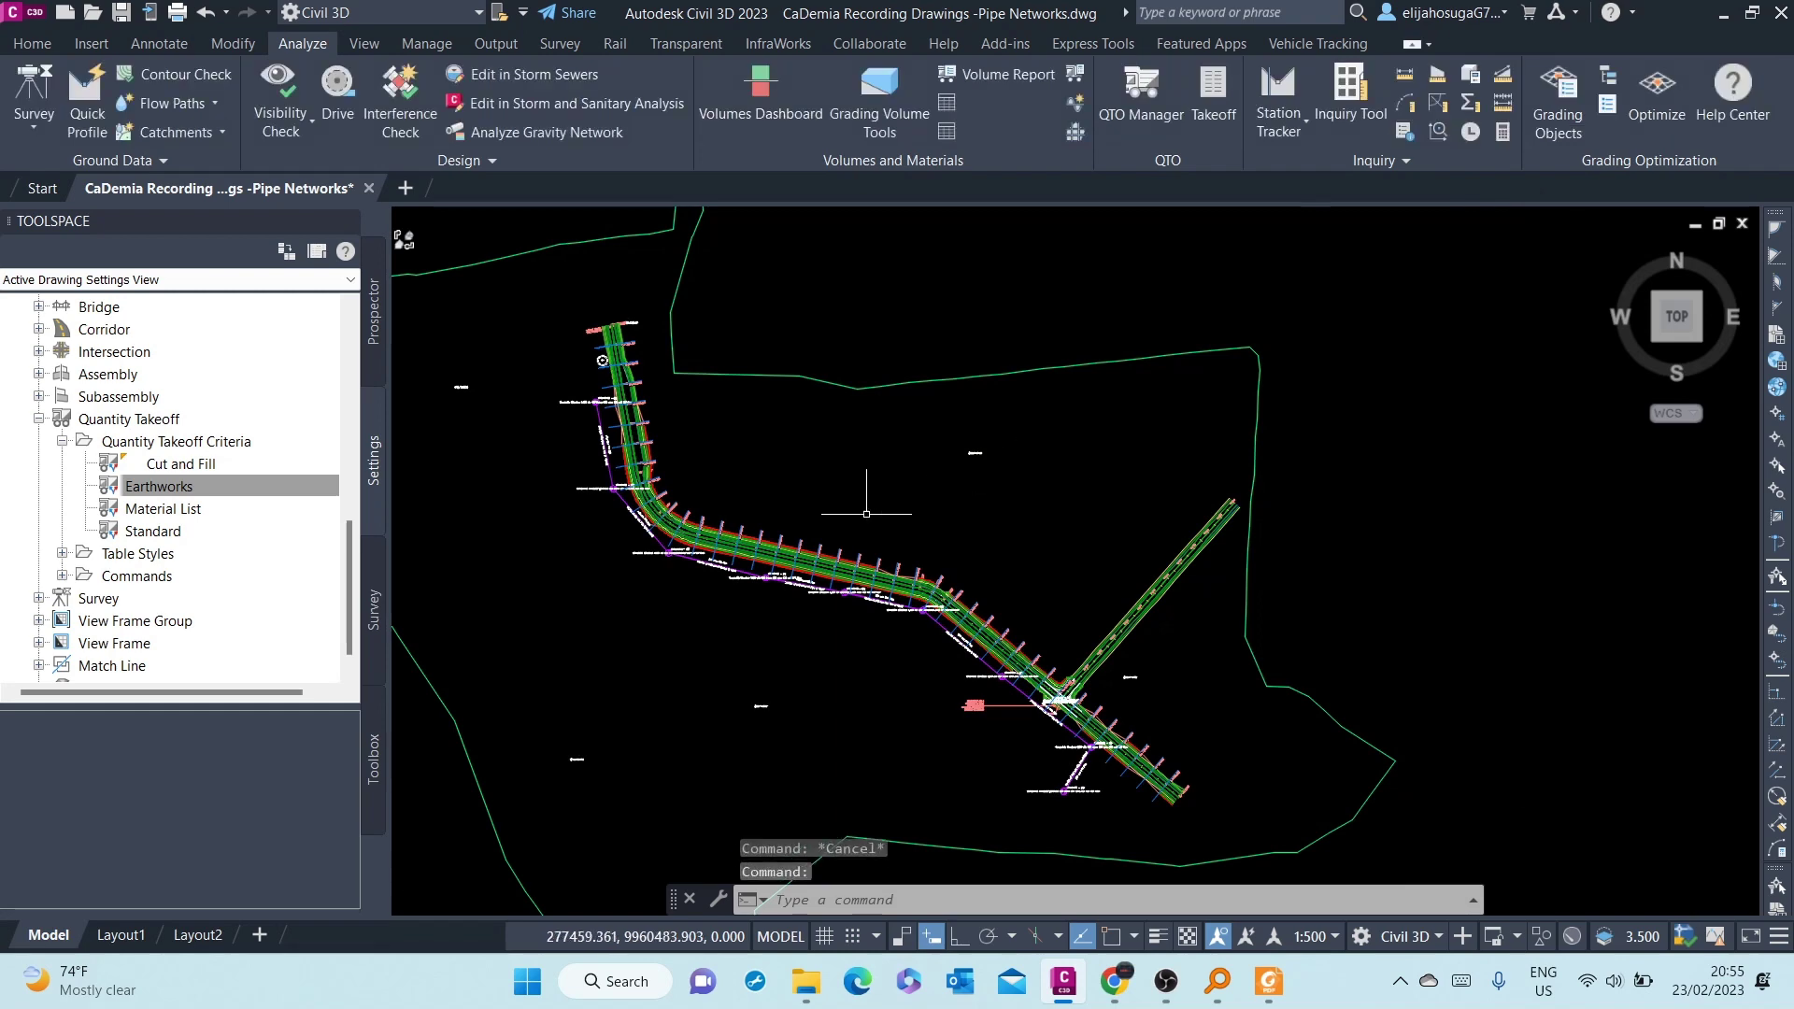
Step: Zoom in and out on the cross-section view sheets to inspect individual sections
{"action": "scroll", "coordinate": [907, 523], "scroll_direction": "down", "scroll_amount": 8}
{"action": "scroll", "coordinate": [1041, 516], "scroll_direction": "up", "scroll_amount": 10}
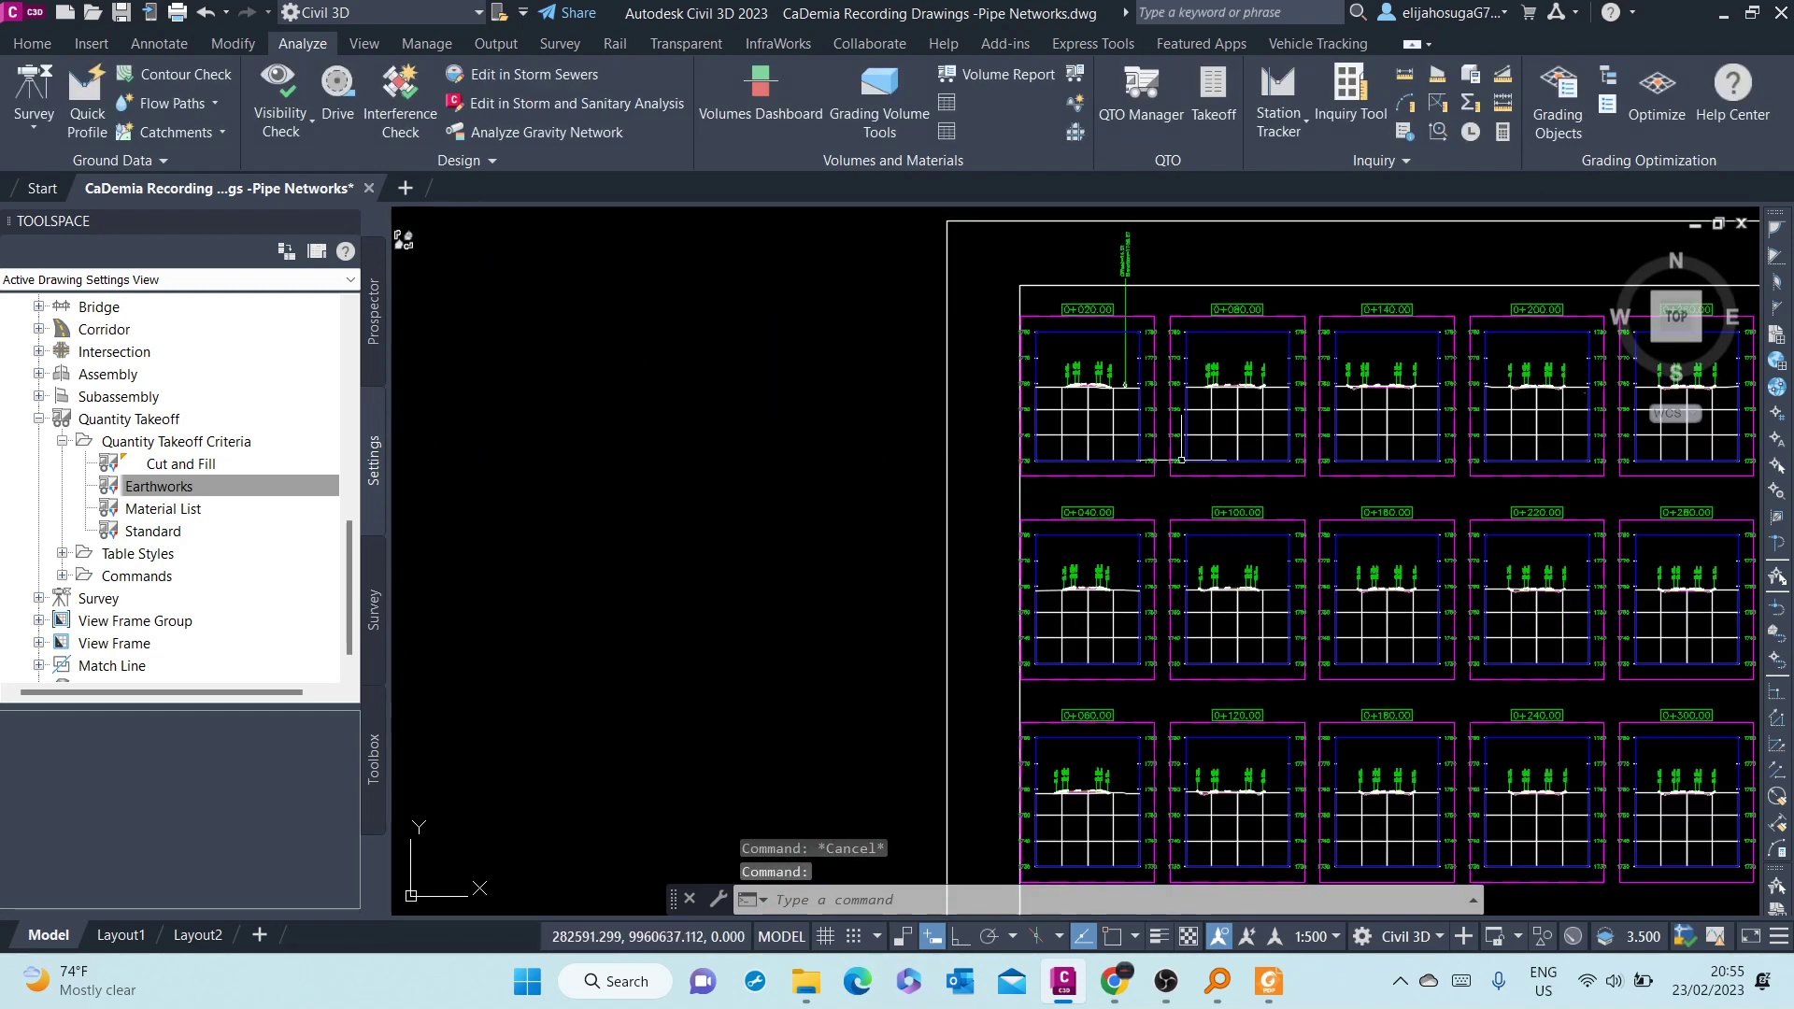
{"action": "scroll", "coordinate": [980, 543], "scroll_direction": "up", "scroll_amount": 2}
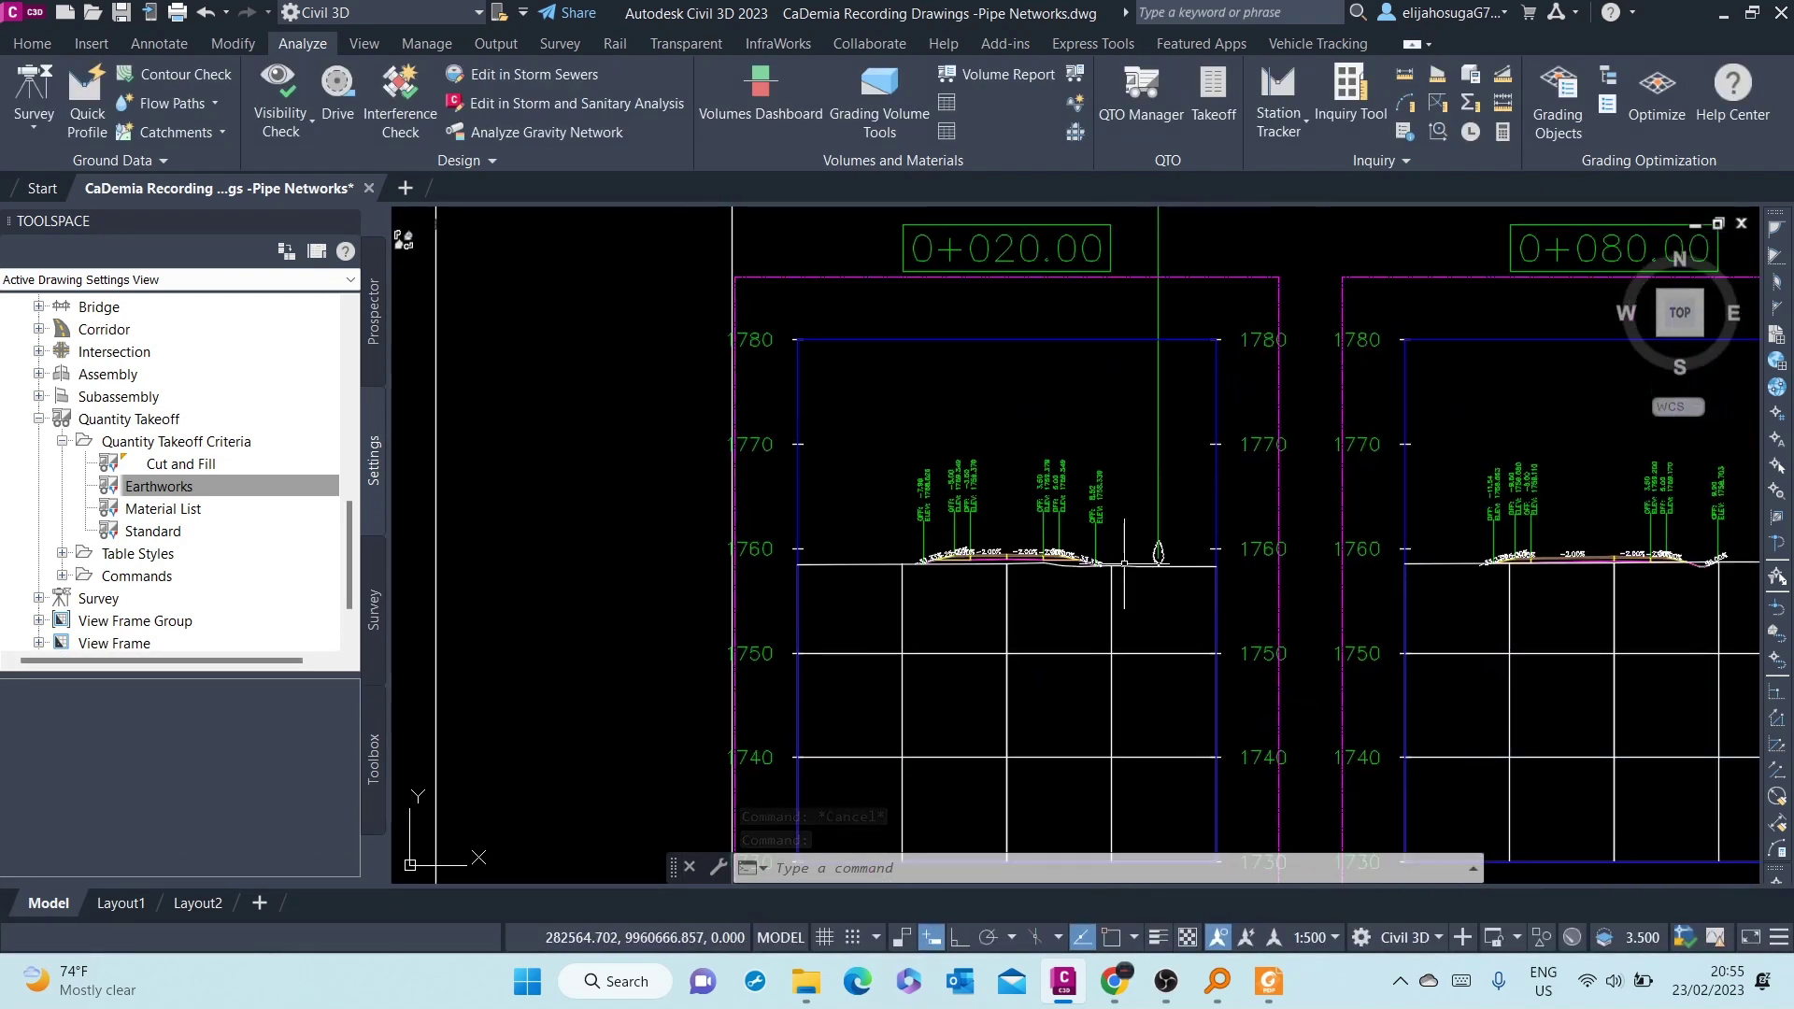
{"action": "scroll", "coordinate": [915, 608], "scroll_direction": "up", "scroll_amount": 6}
{"action": "scroll", "coordinate": [910, 607], "scroll_direction": "down", "scroll_amount": 8}
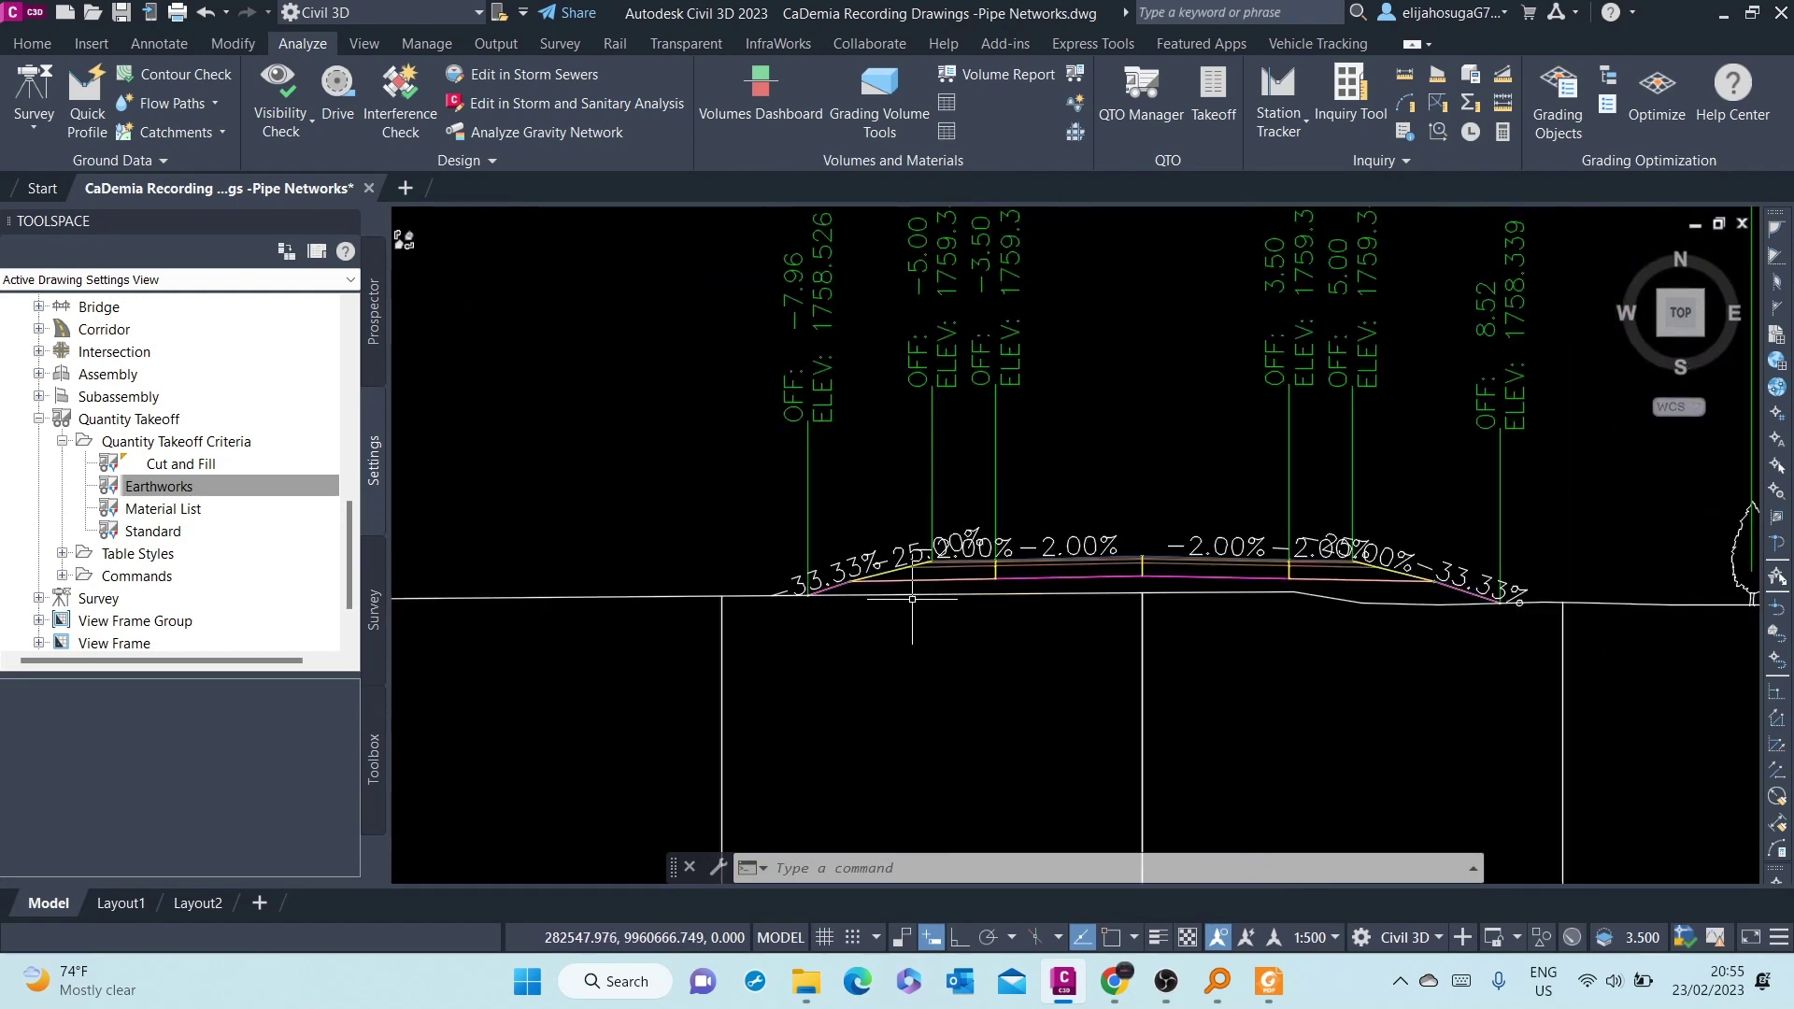
{"action": "scroll", "coordinate": [1252, 504], "scroll_direction": "down", "scroll_amount": 5}
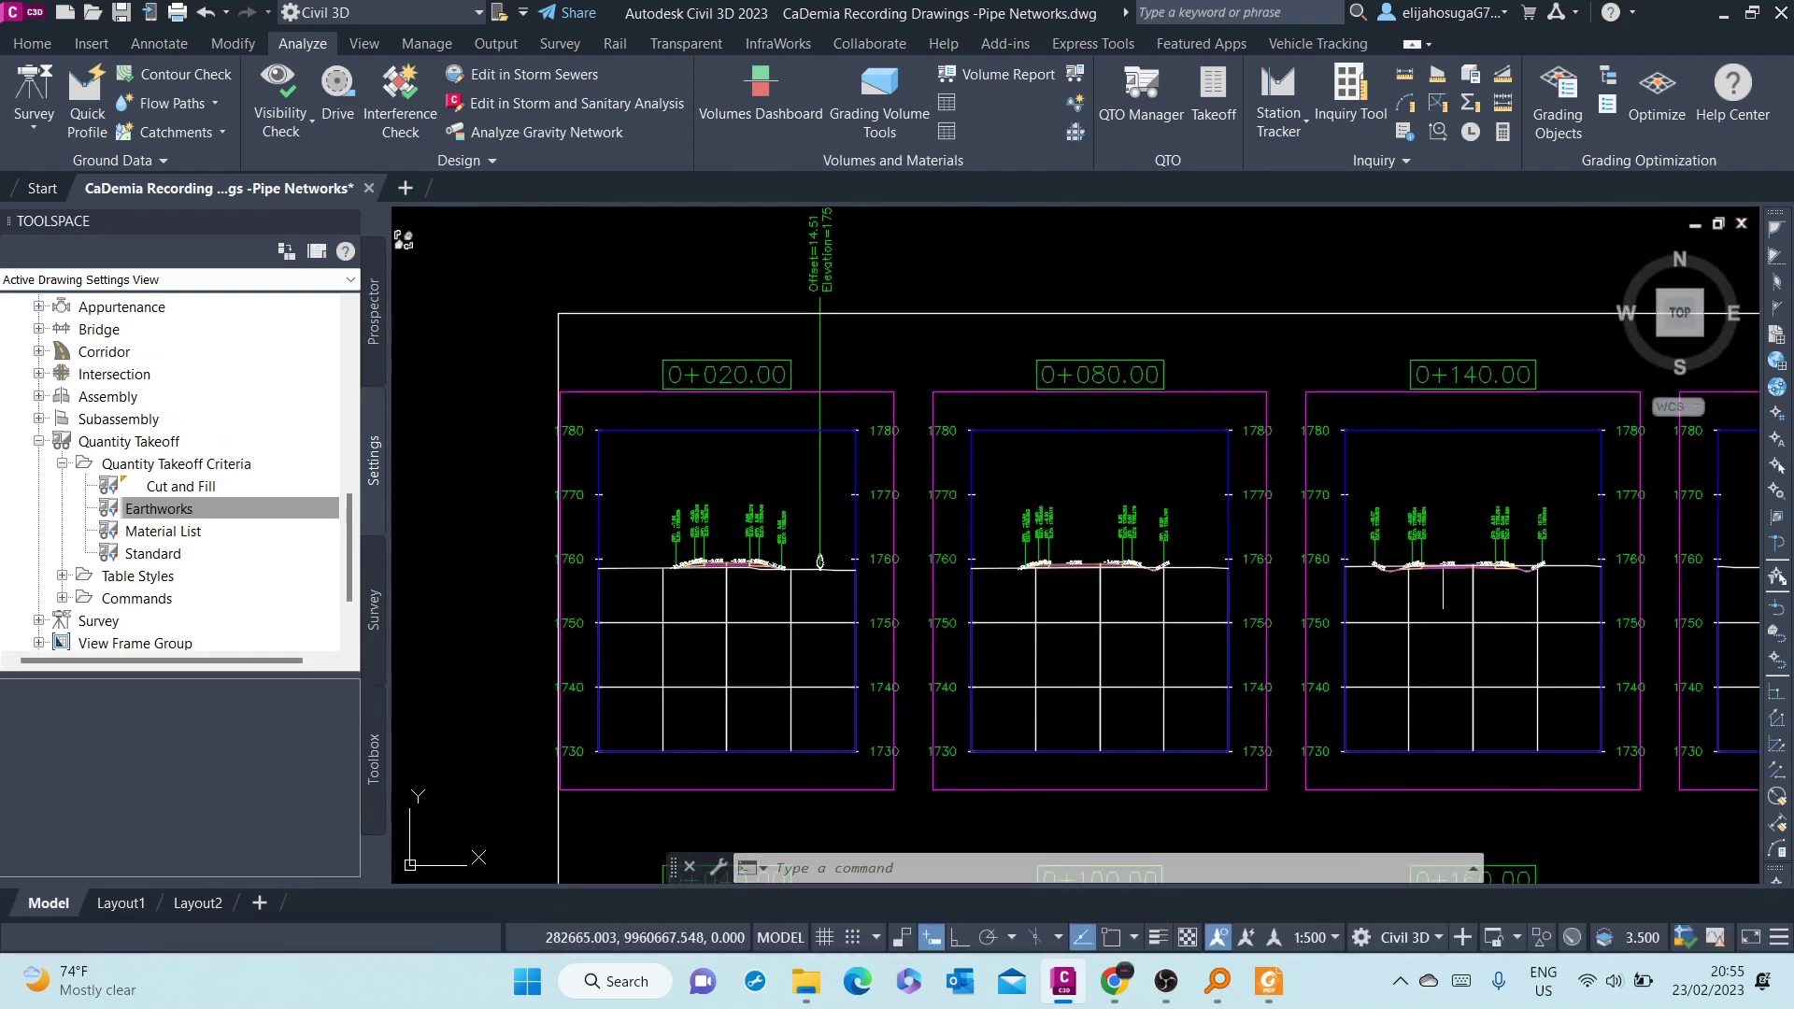
{"action": "scroll", "coordinate": [1253, 505], "scroll_direction": "up", "scroll_amount": 8}
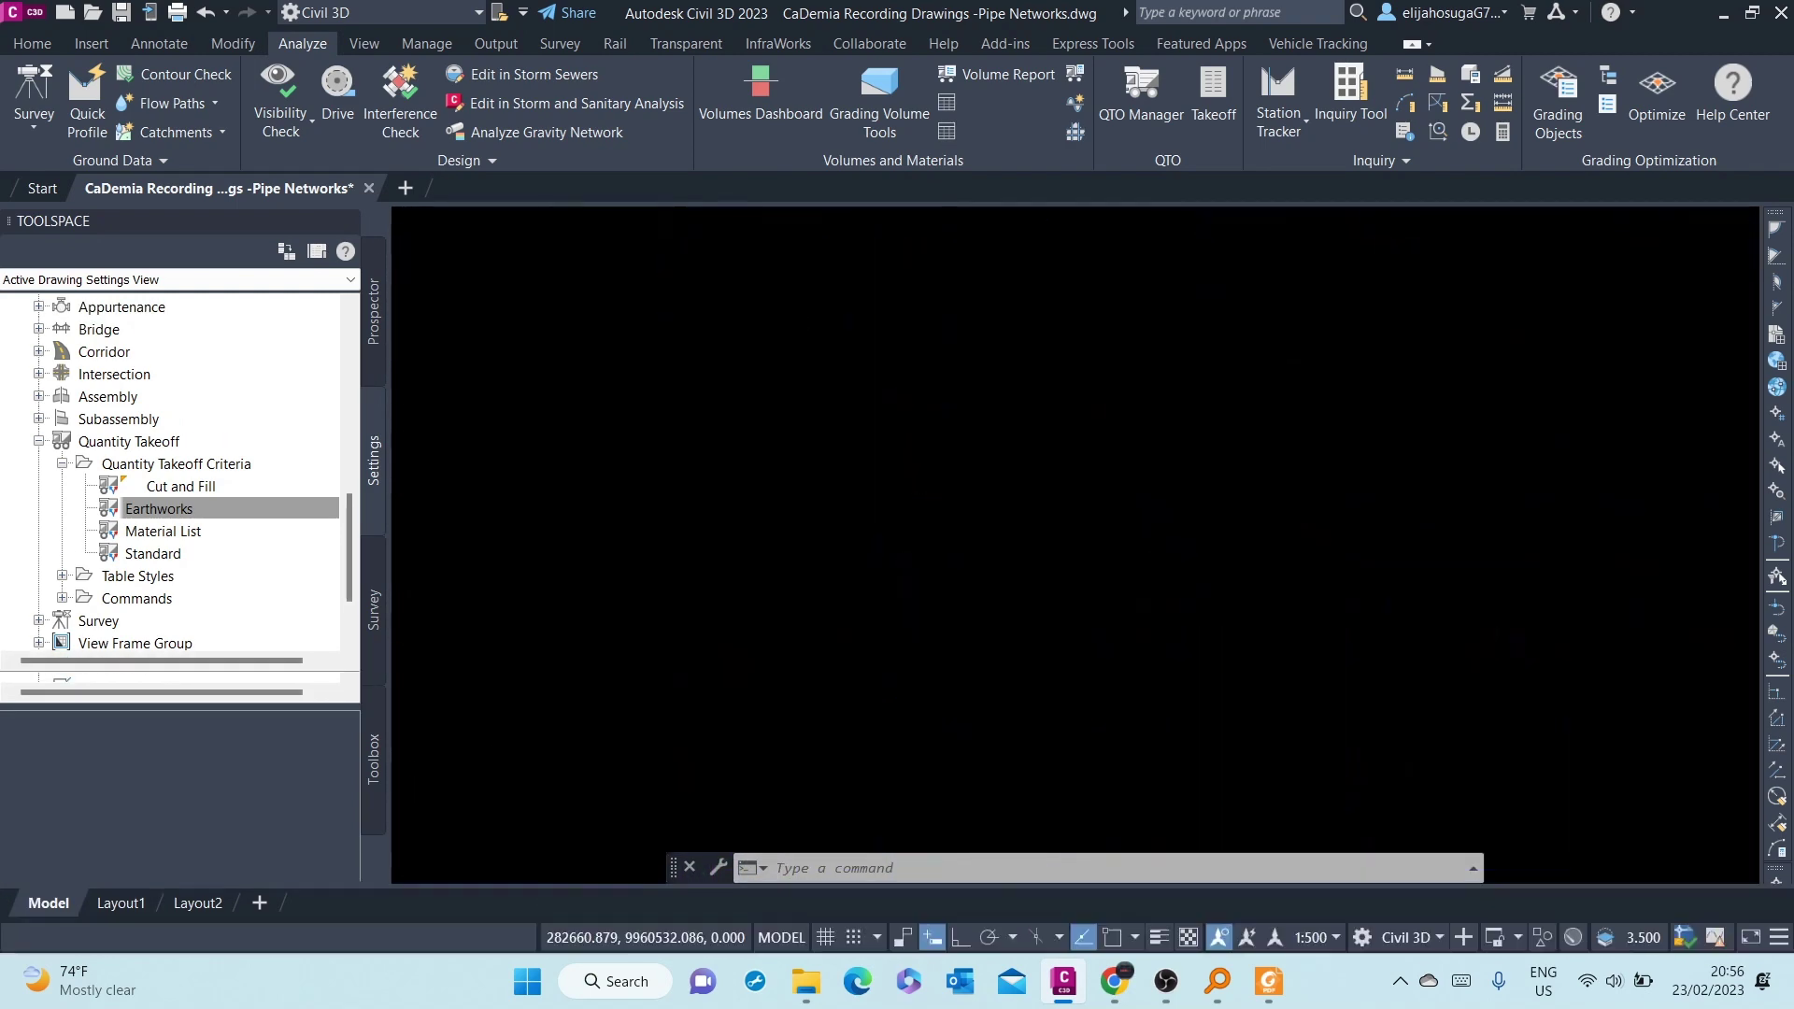
{"action": "scroll", "coordinate": [1214, 655], "scroll_direction": "down", "scroll_amount": 8}
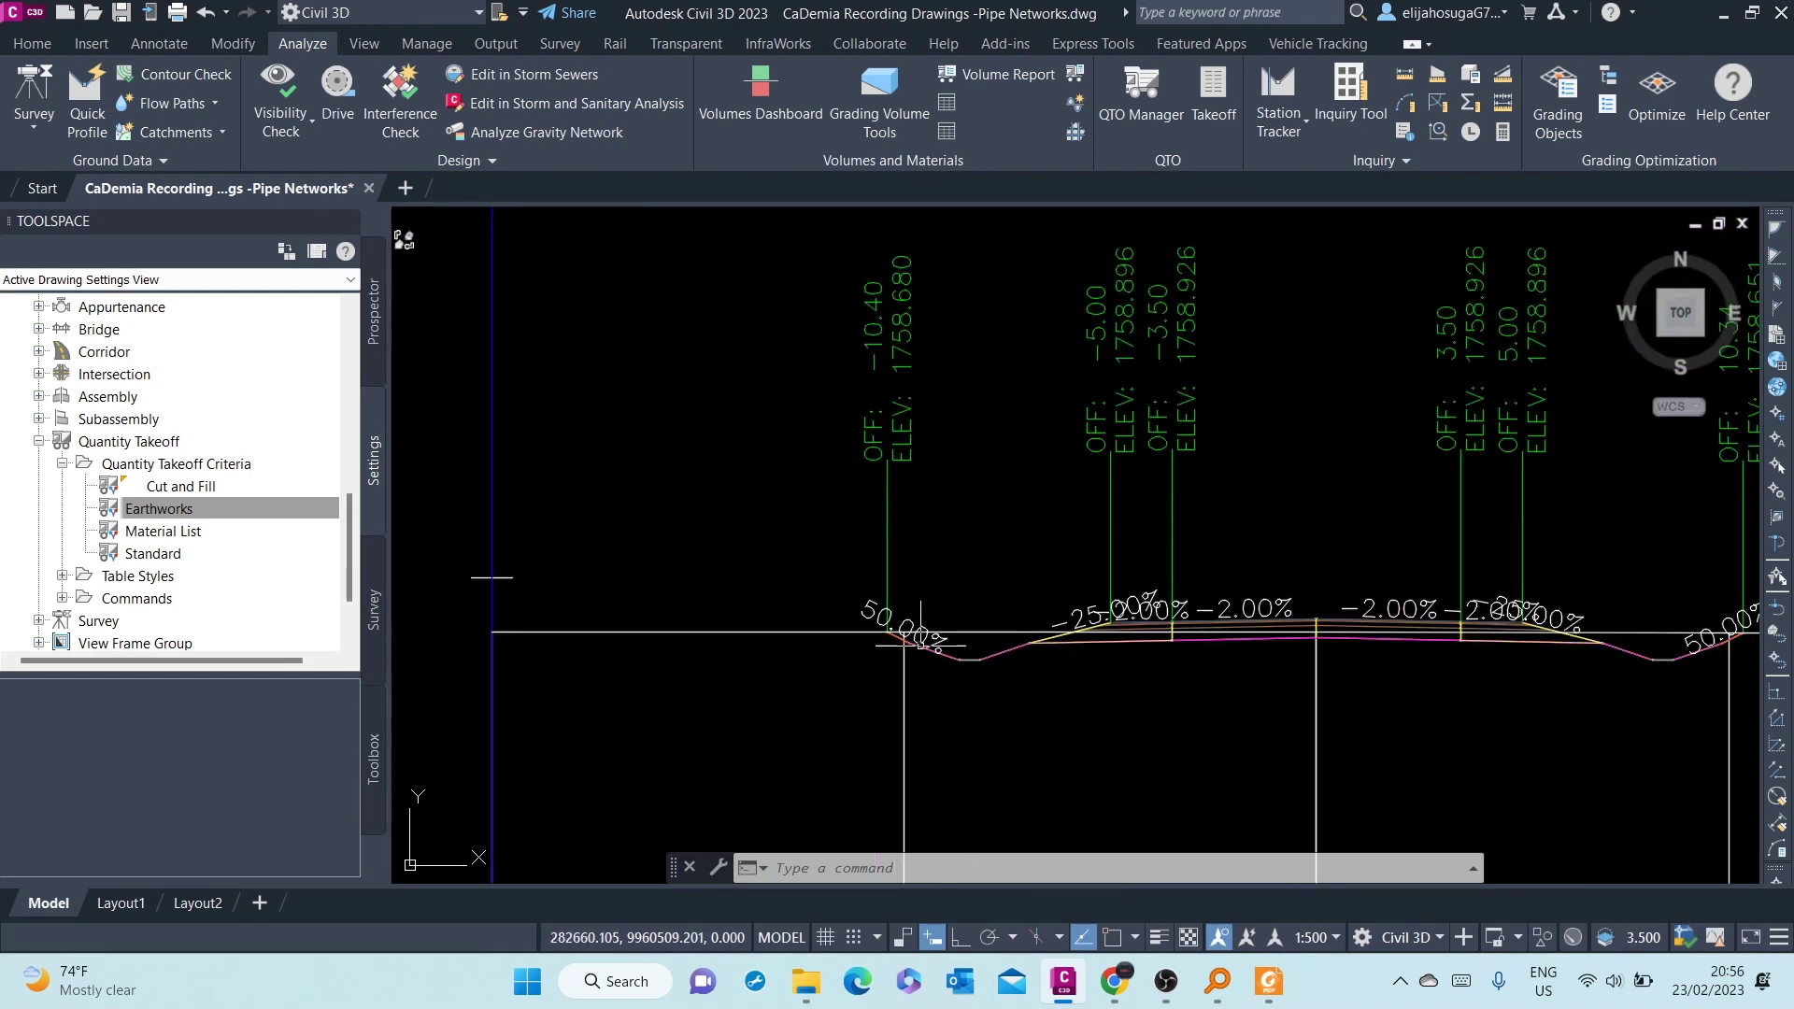
{"action": "scroll", "coordinate": [1495, 606], "scroll_direction": "down", "scroll_amount": 2}
{"action": "scroll", "coordinate": [1114, 526], "scroll_direction": "up", "scroll_amount": 8}
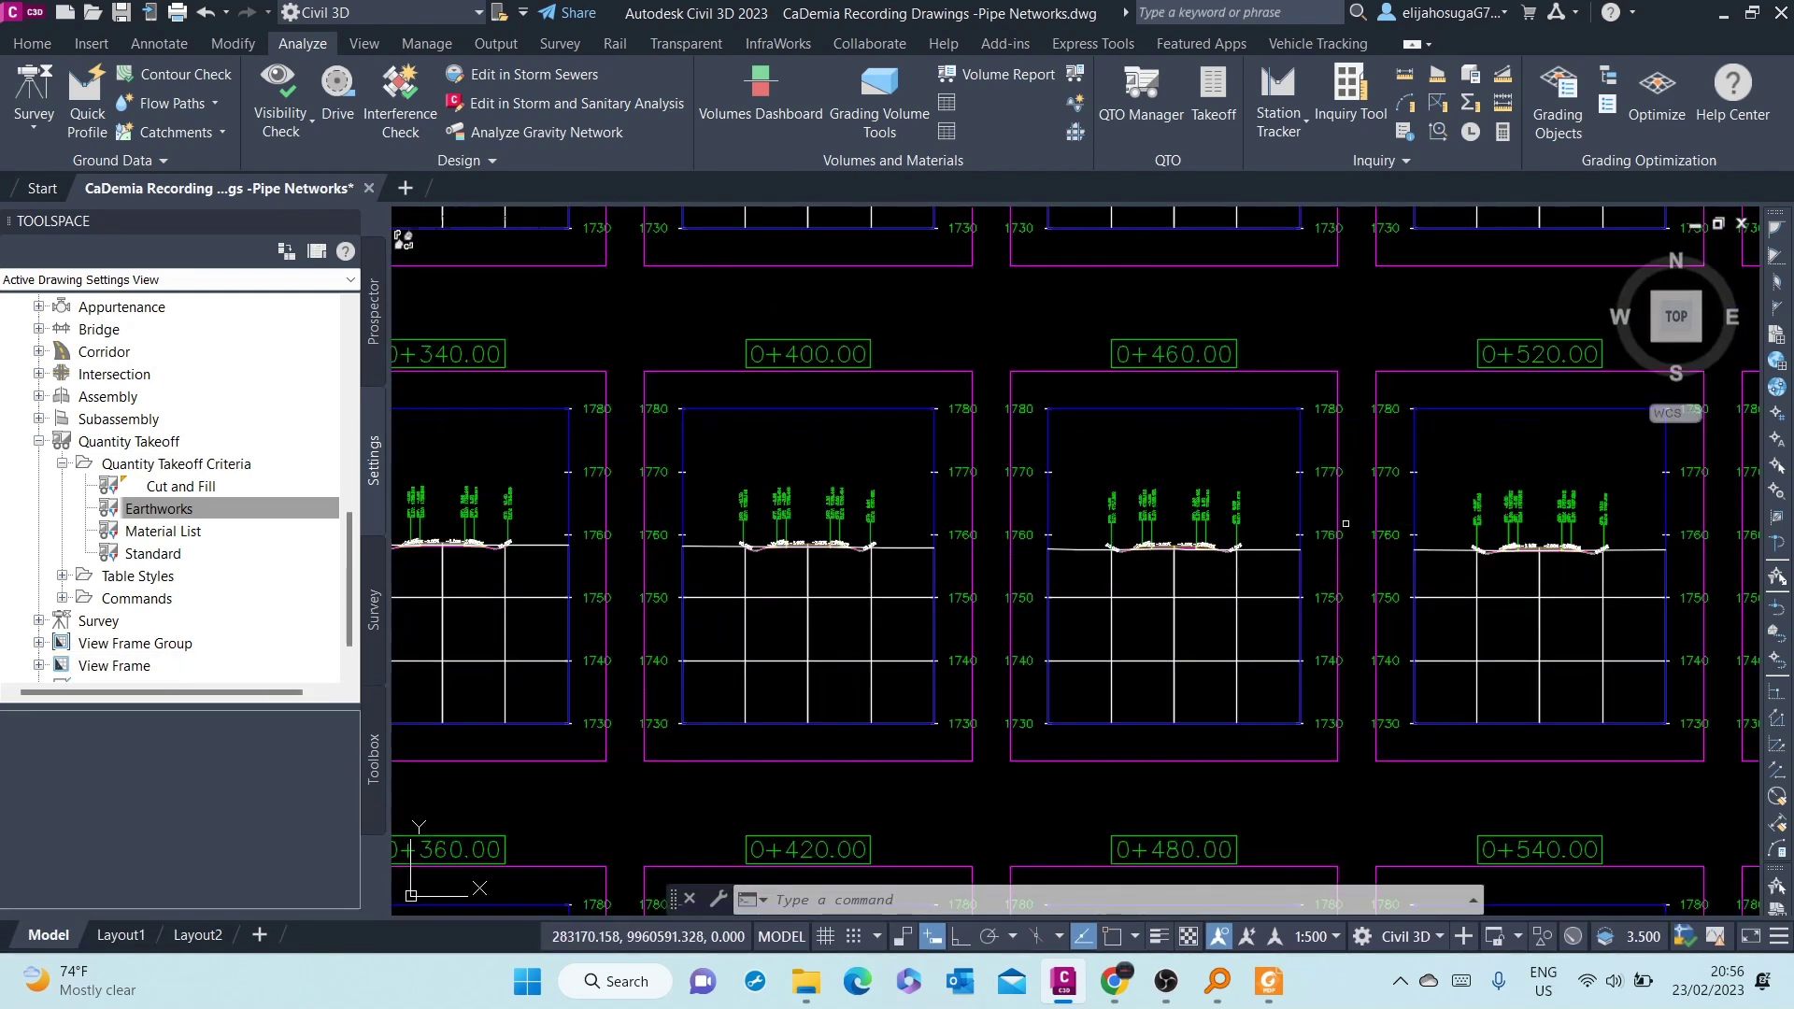
{"action": "scroll", "coordinate": [1114, 526], "scroll_direction": "down", "scroll_amount": 8}
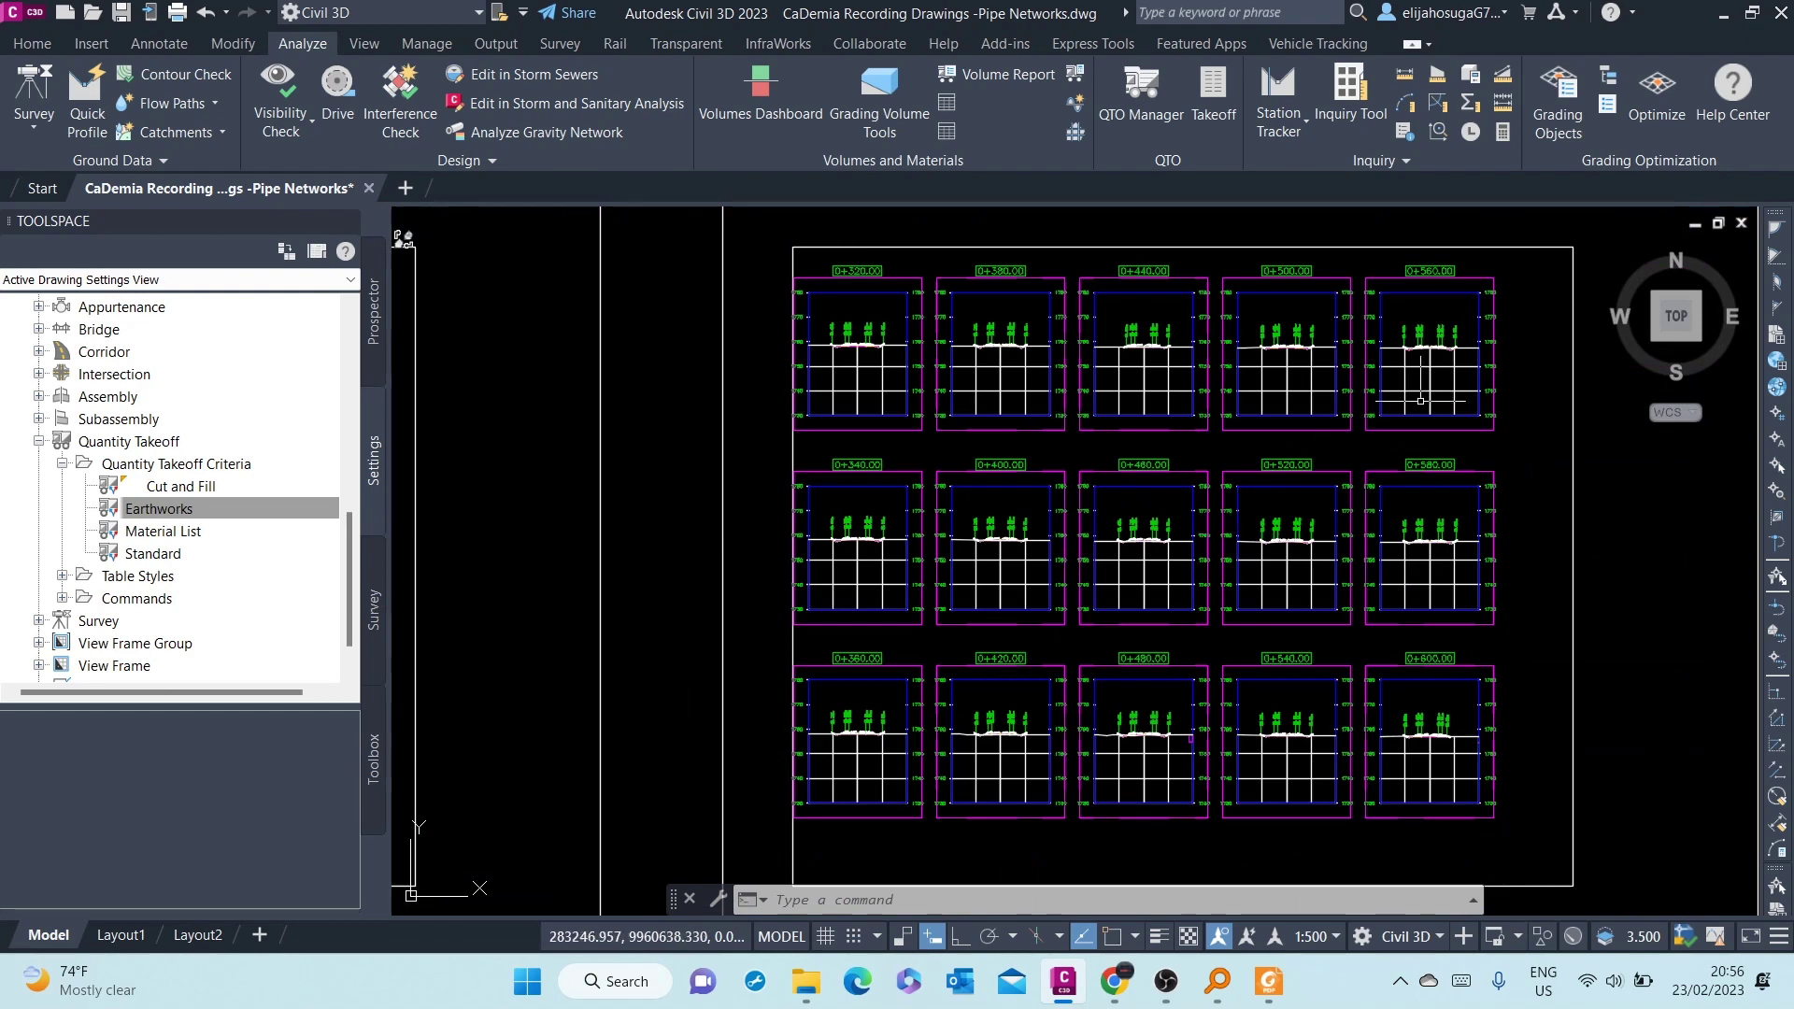
{"action": "scroll", "coordinate": [1420, 399], "scroll_direction": "up", "scroll_amount": 6}
{"action": "scroll", "coordinate": [1358, 343], "scroll_direction": "down", "scroll_amount": 3}
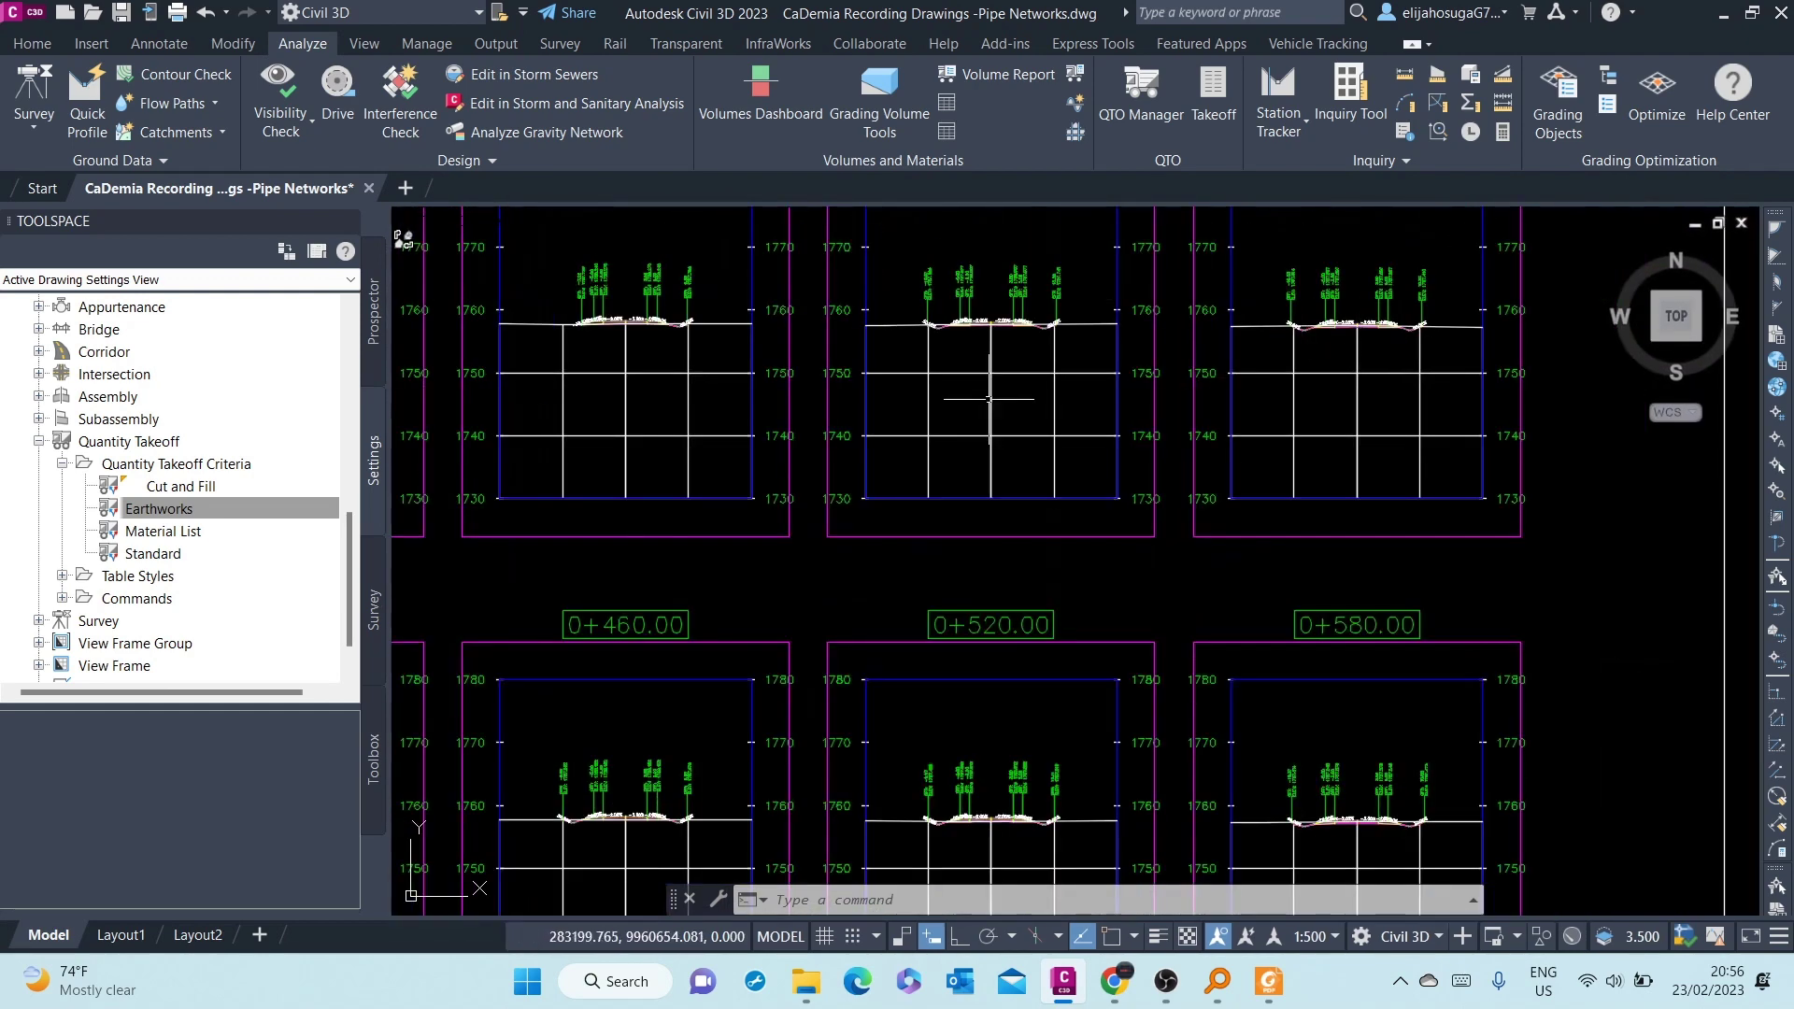
Step: Pan along one cross section from its ditch across the road crown
{"action": "mouse_move", "coordinate": [1173, 542]}
{"action": "middle_mouse_down"}
{"action": "mouse_move", "coordinate": [1019, 679]}
{"action": "mouse_move", "coordinate": [1229, 417]}
{"action": "middle_mouse_up"}
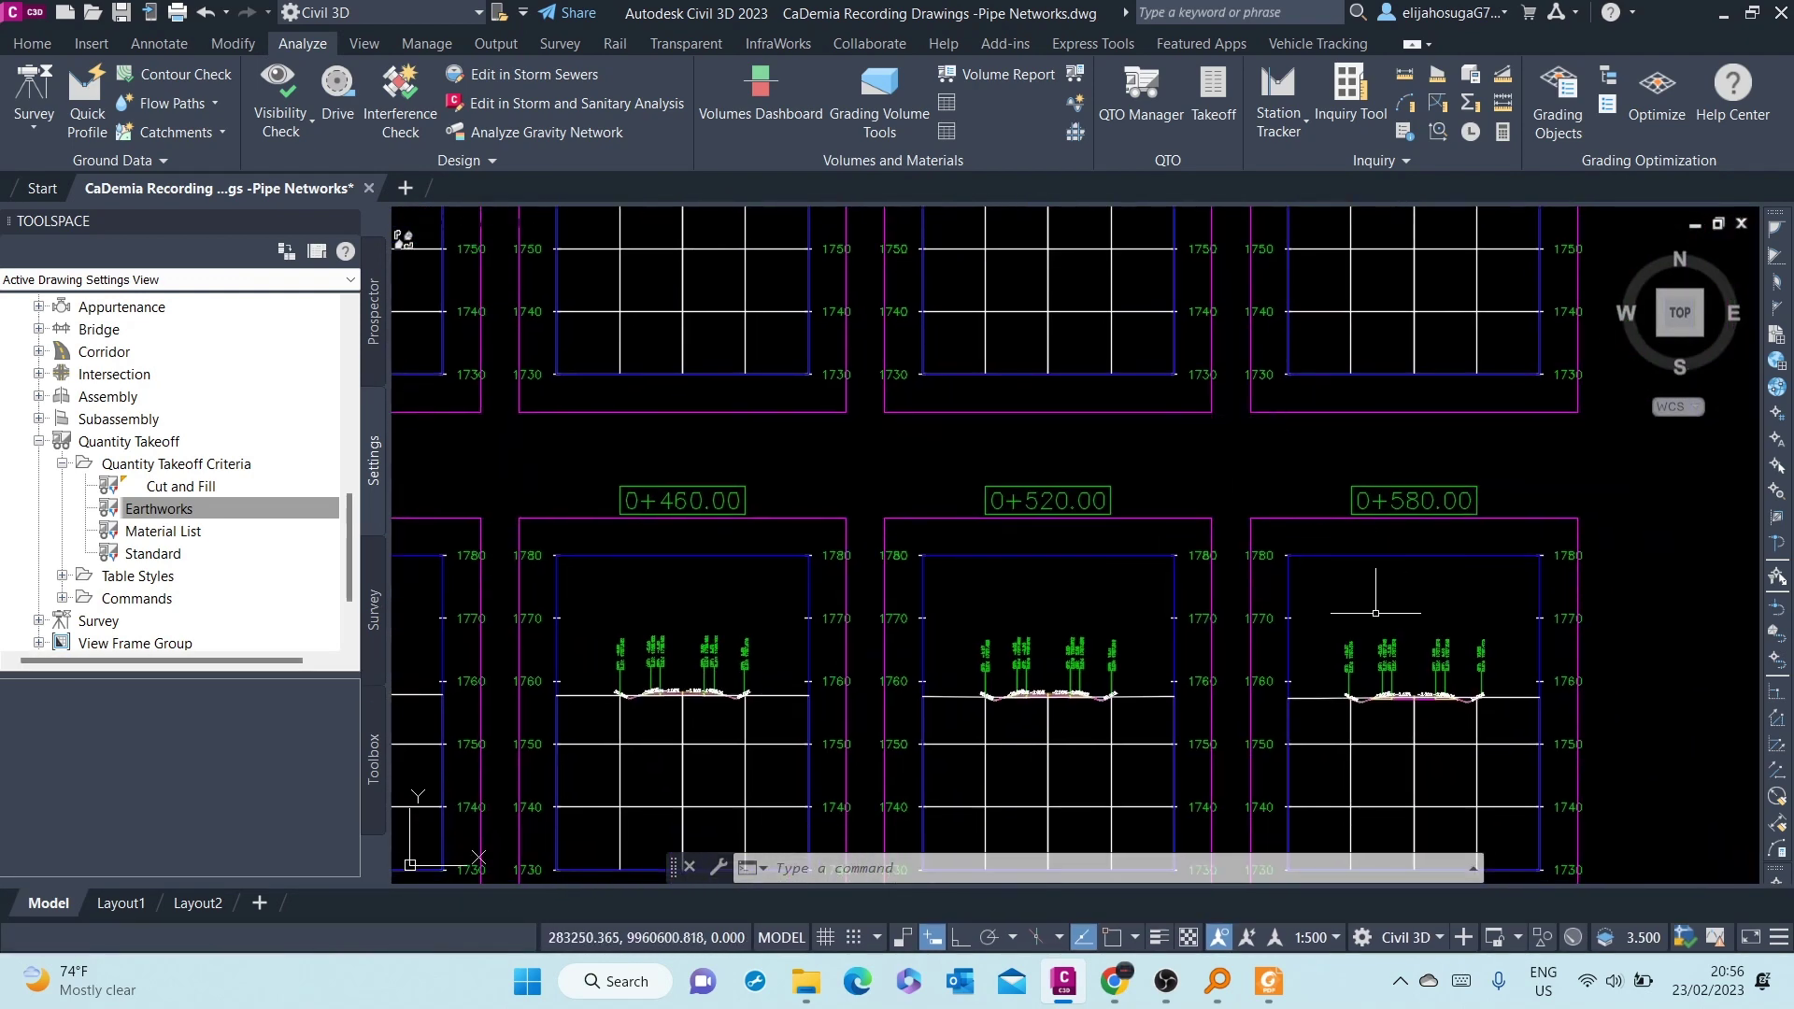
{"action": "scroll", "coordinate": [1342, 404], "scroll_direction": "up", "scroll_amount": 7}
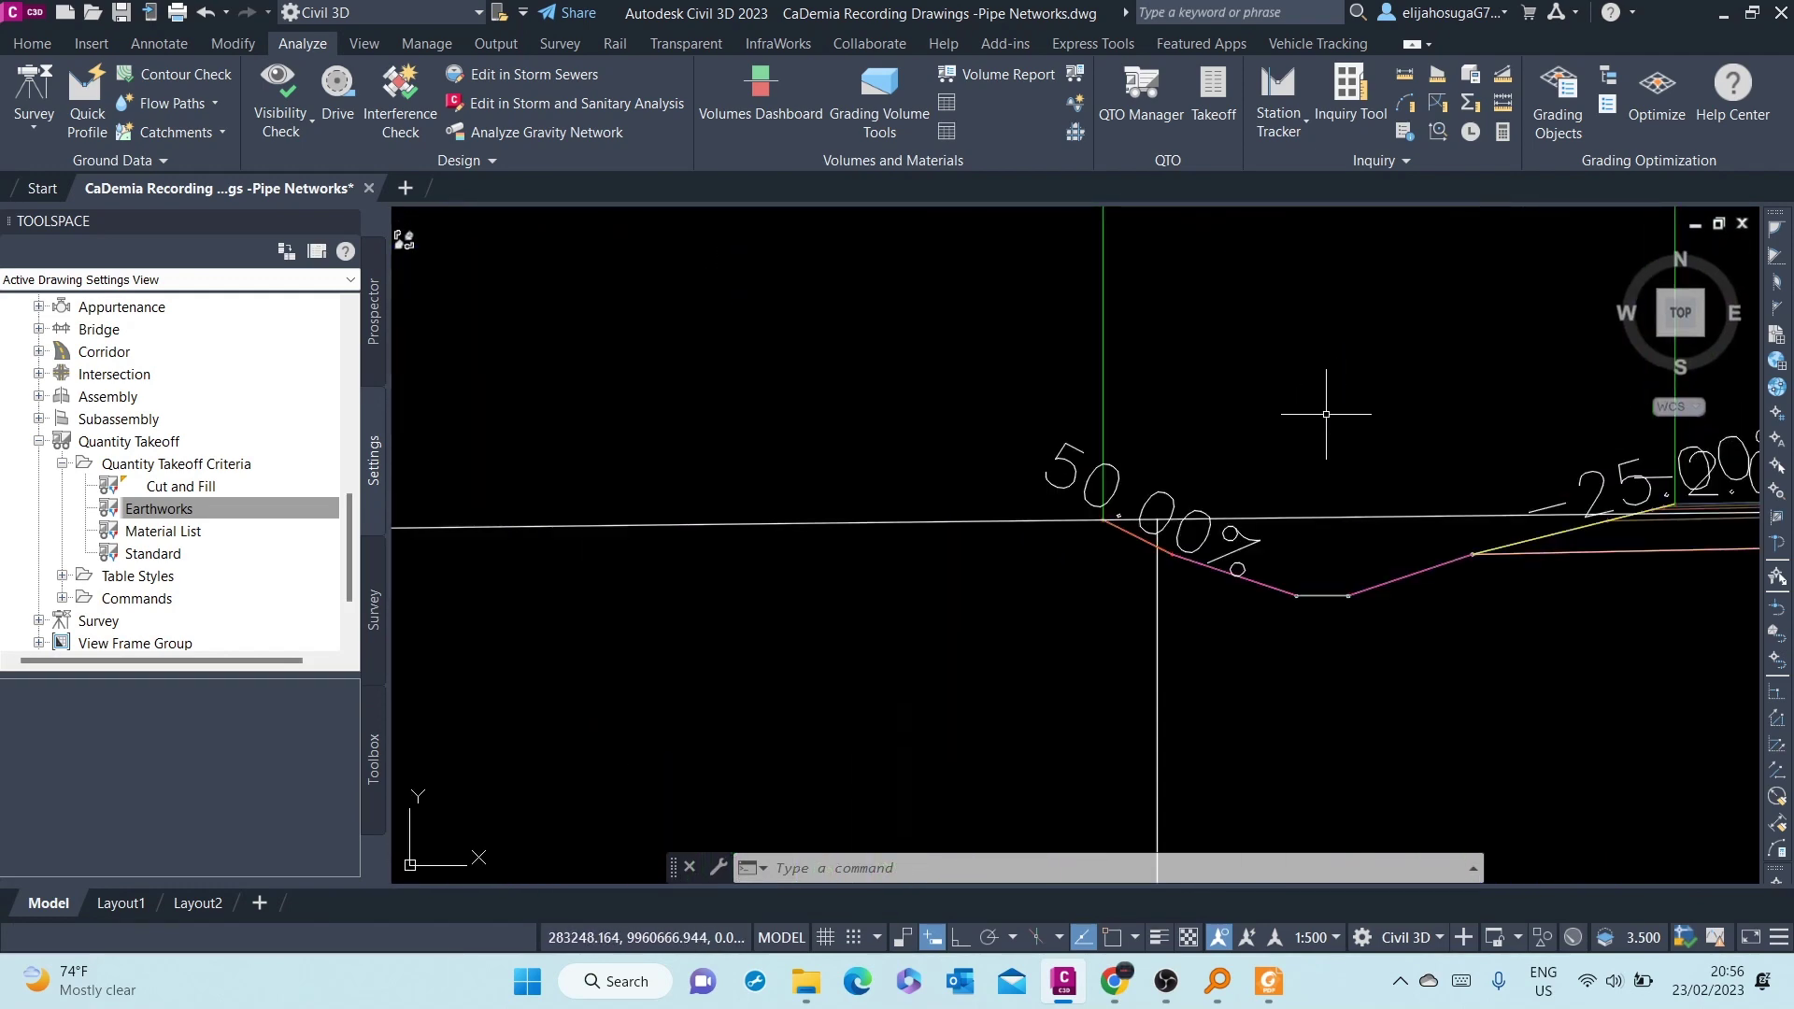
{"action": "middle_click_drag", "start_coordinate": [1157, 559], "coordinate": [1018, 591]}
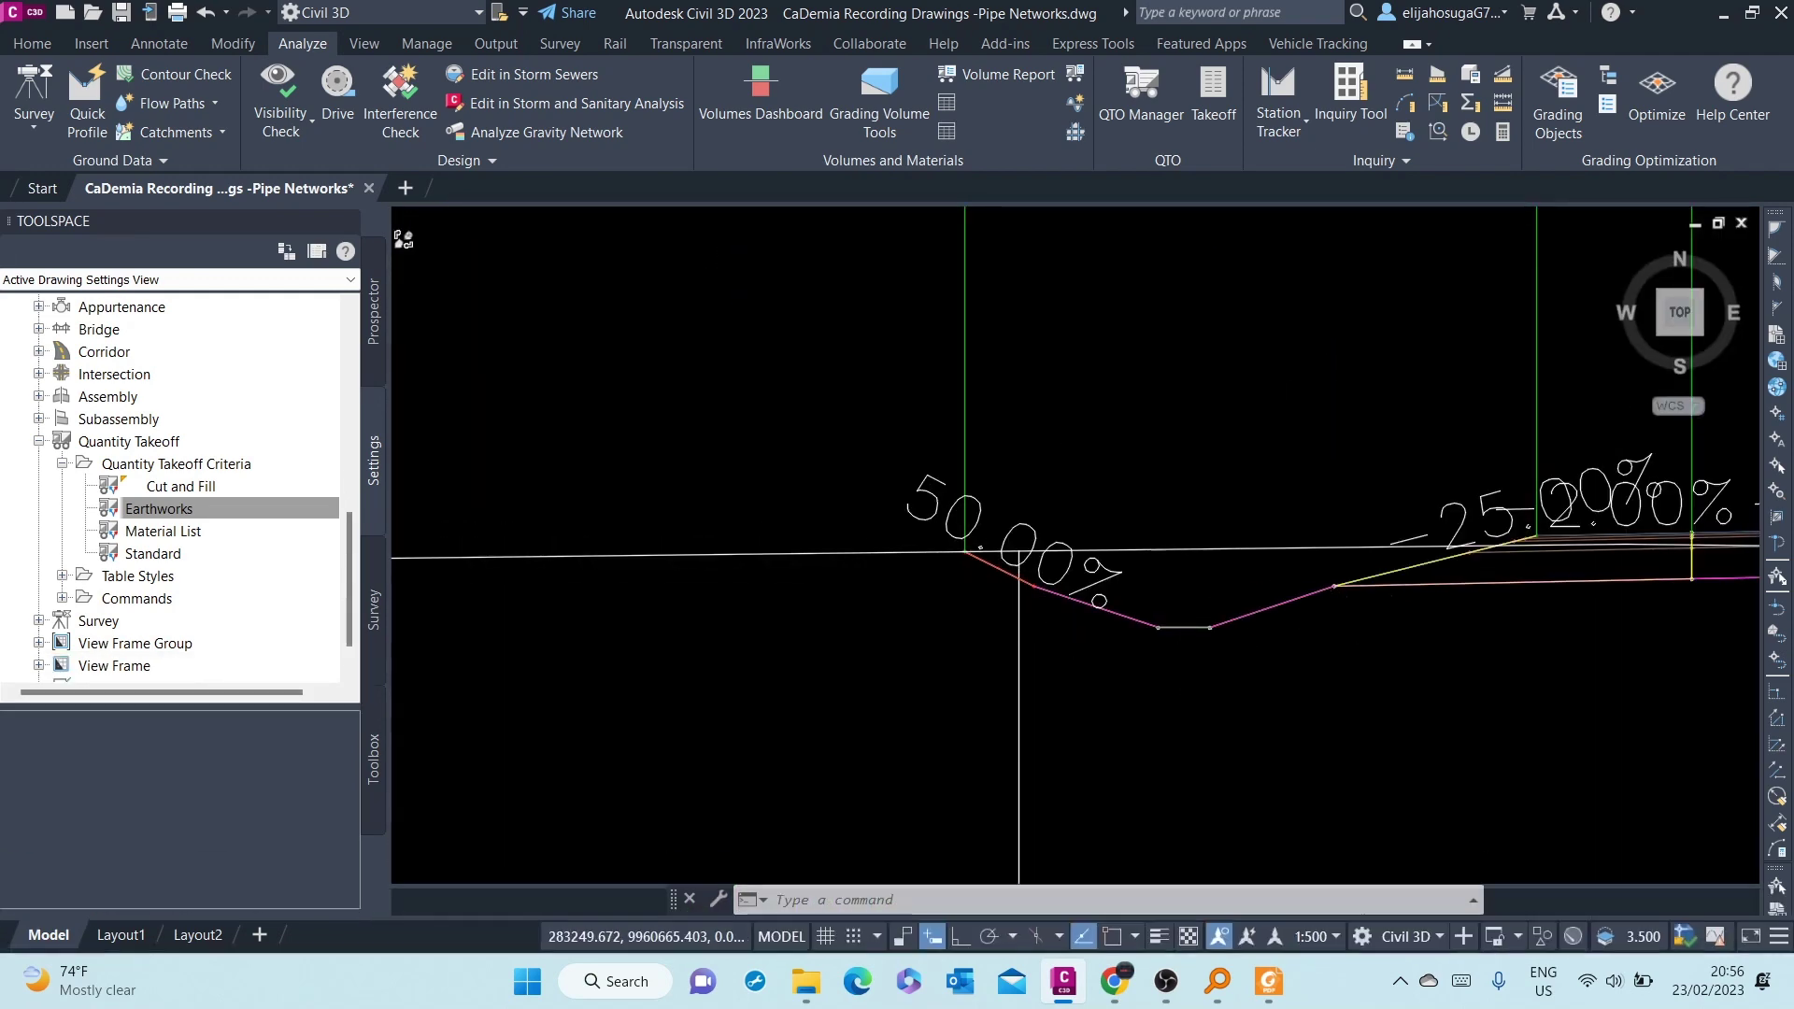
{"action": "middle_click_drag", "start_coordinate": [1289, 628], "coordinate": [892, 654]}
{"action": "middle_click_drag", "start_coordinate": [1281, 645], "coordinate": [664, 669]}
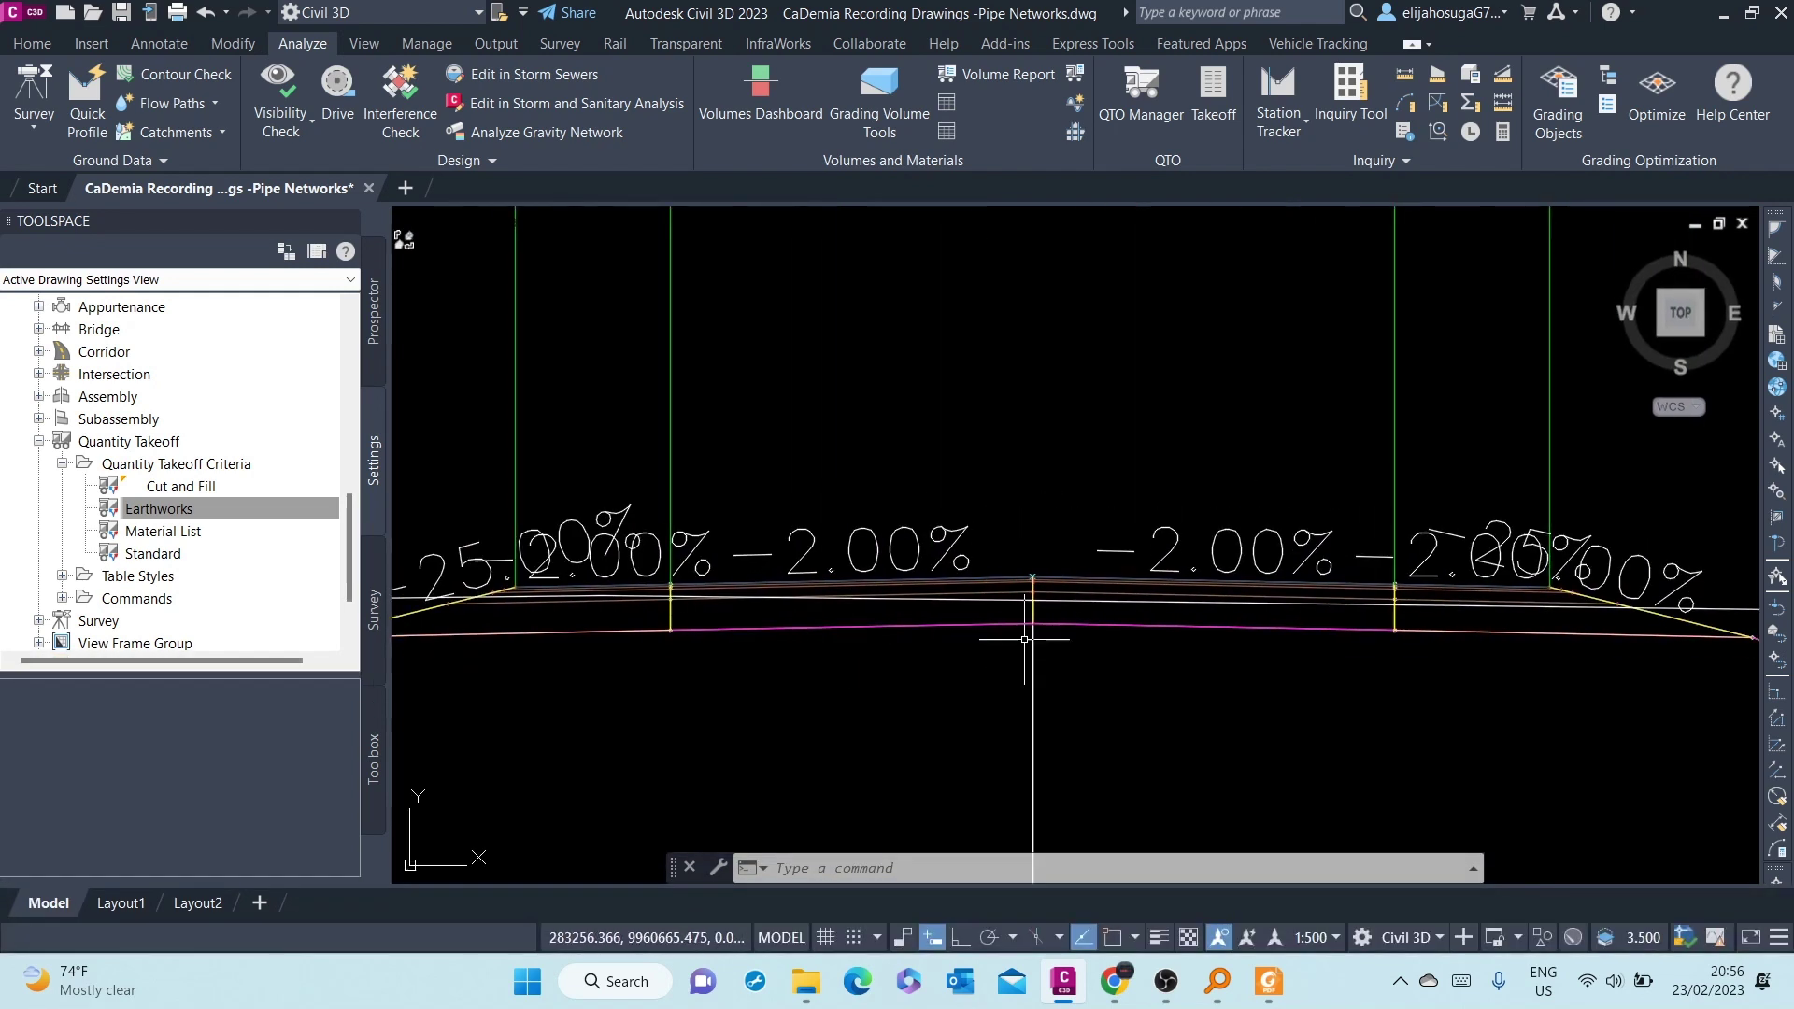
{"action": "middle_click_drag", "start_coordinate": [1241, 656], "coordinate": [830, 659]}
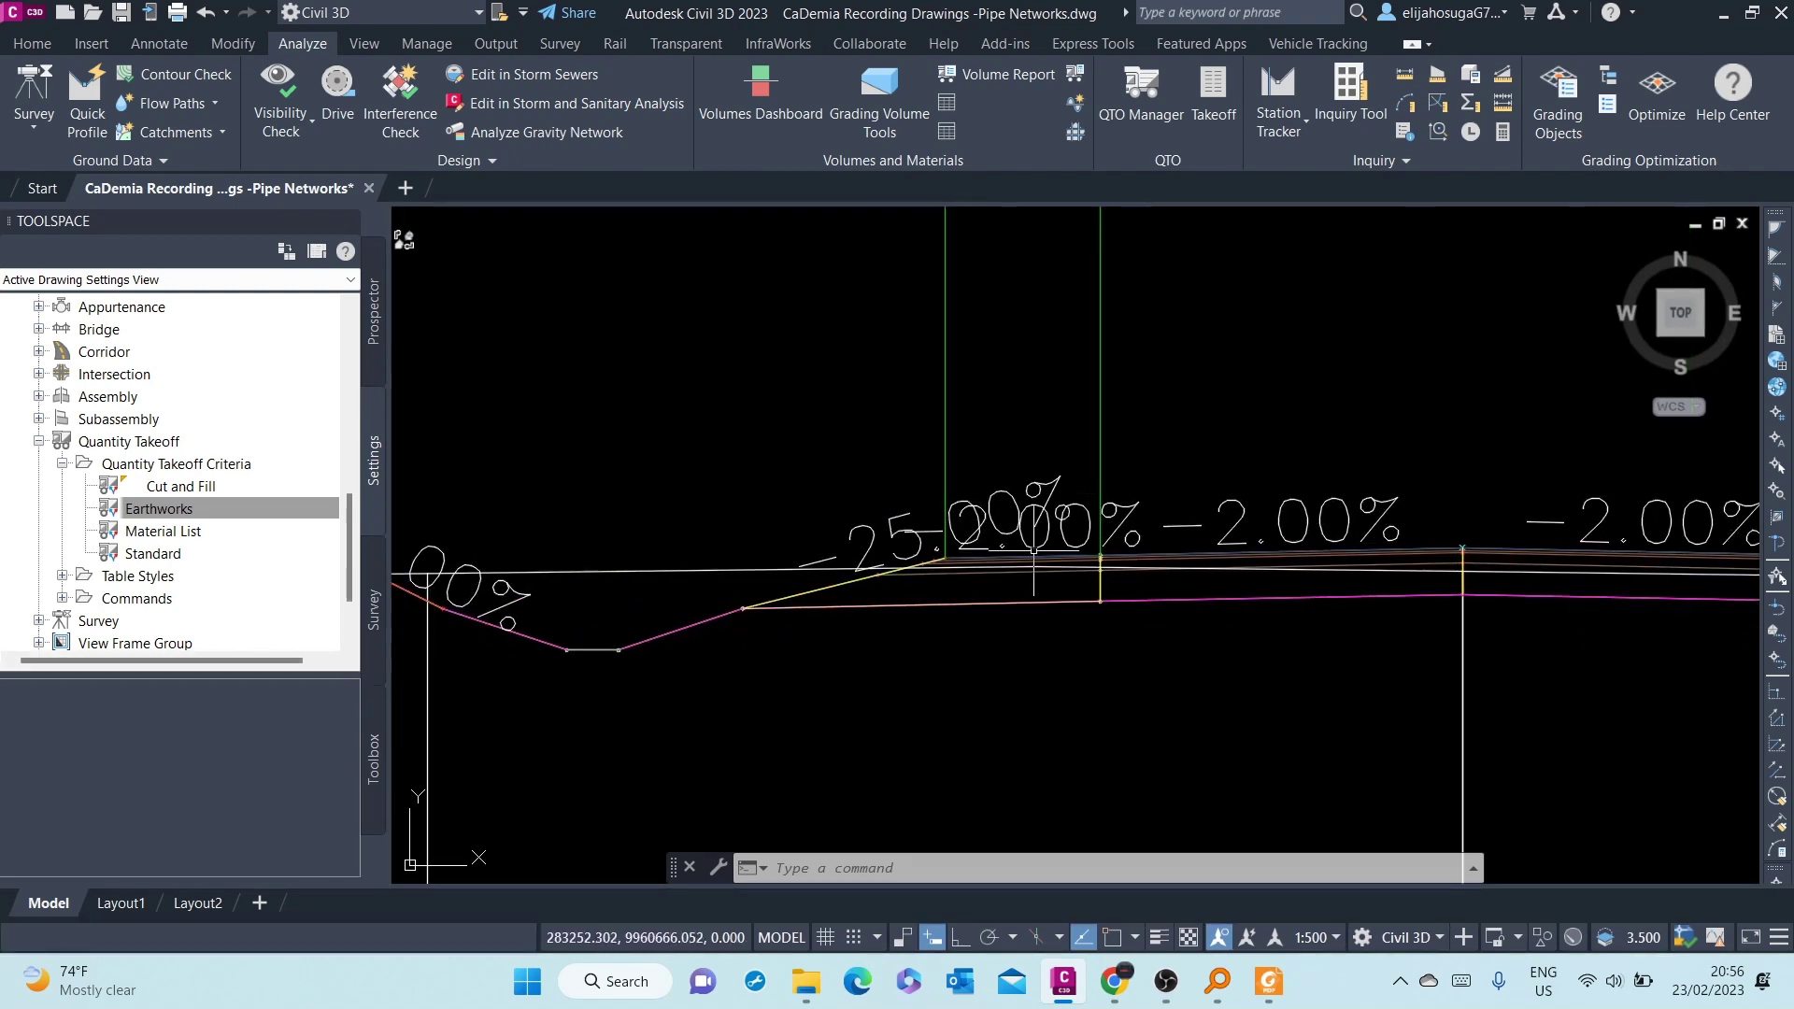
Step: Zoom back out to show all three sheets of section views
{"action": "scroll", "coordinate": [1033, 551], "scroll_direction": "down", "scroll_amount": 10}
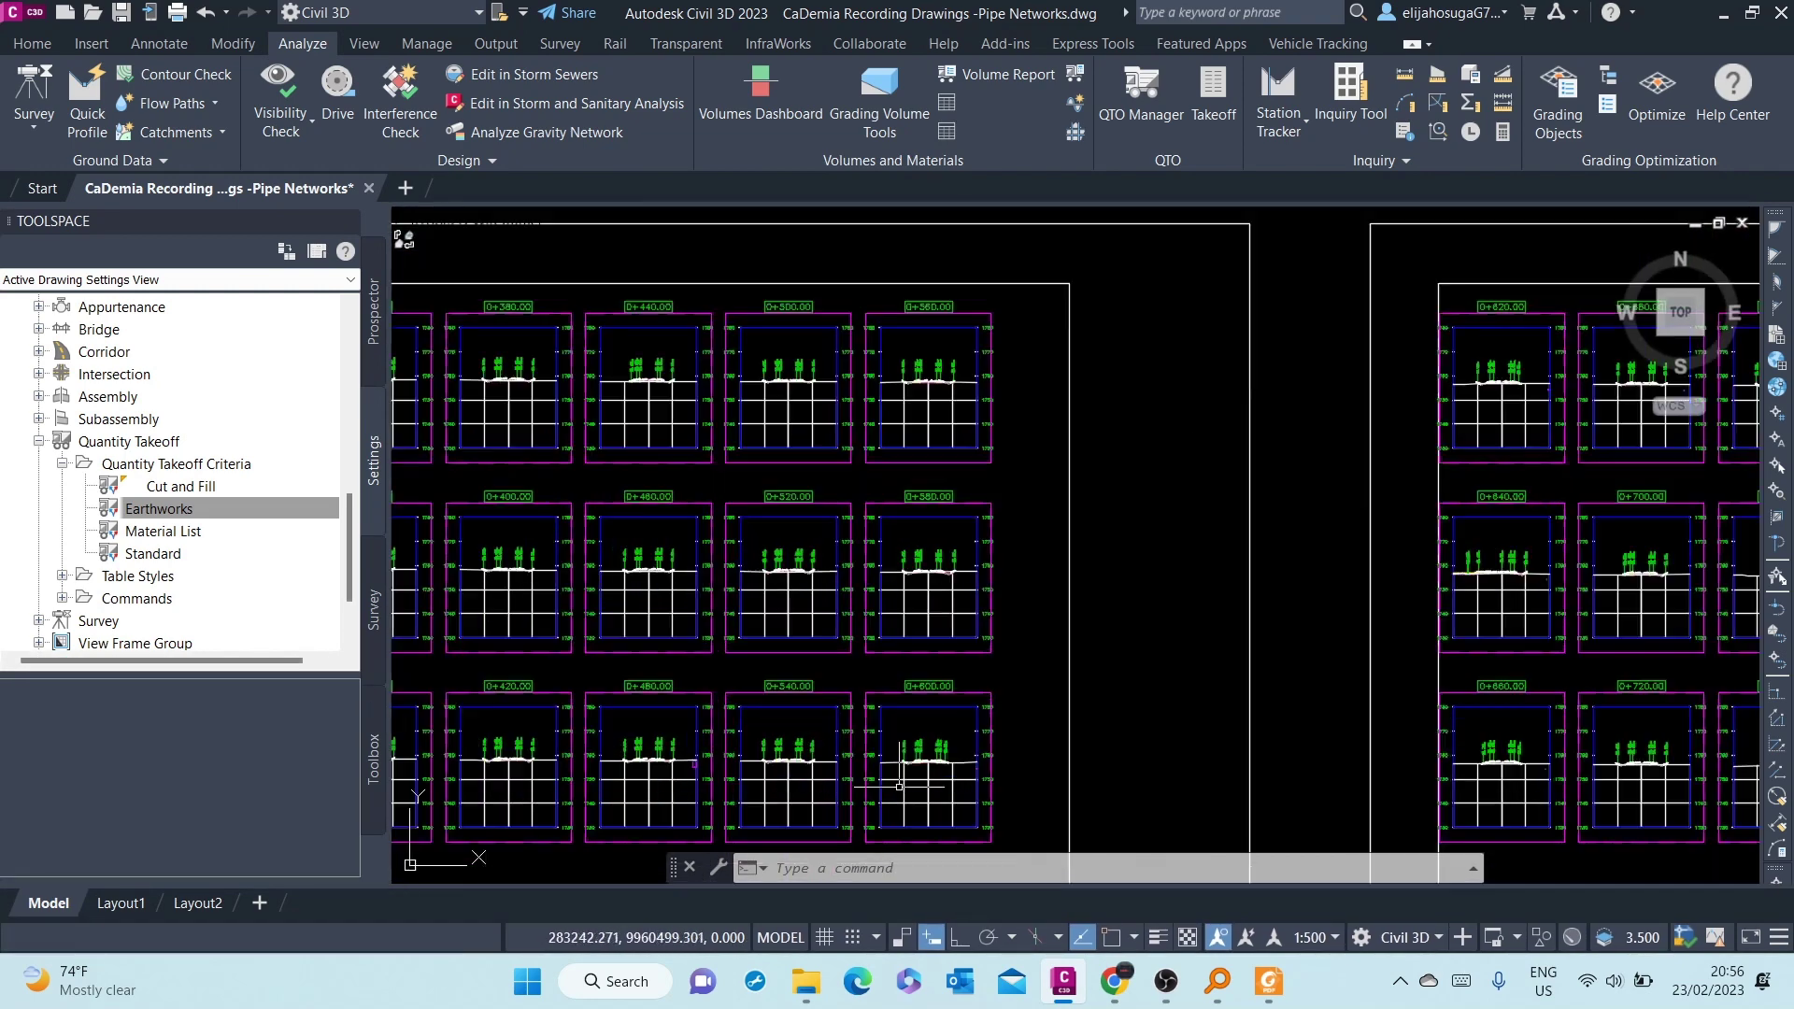
{"action": "scroll", "coordinate": [898, 786], "scroll_direction": "up", "scroll_amount": 5}
{"action": "scroll", "coordinate": [899, 786], "scroll_direction": "down", "scroll_amount": 8}
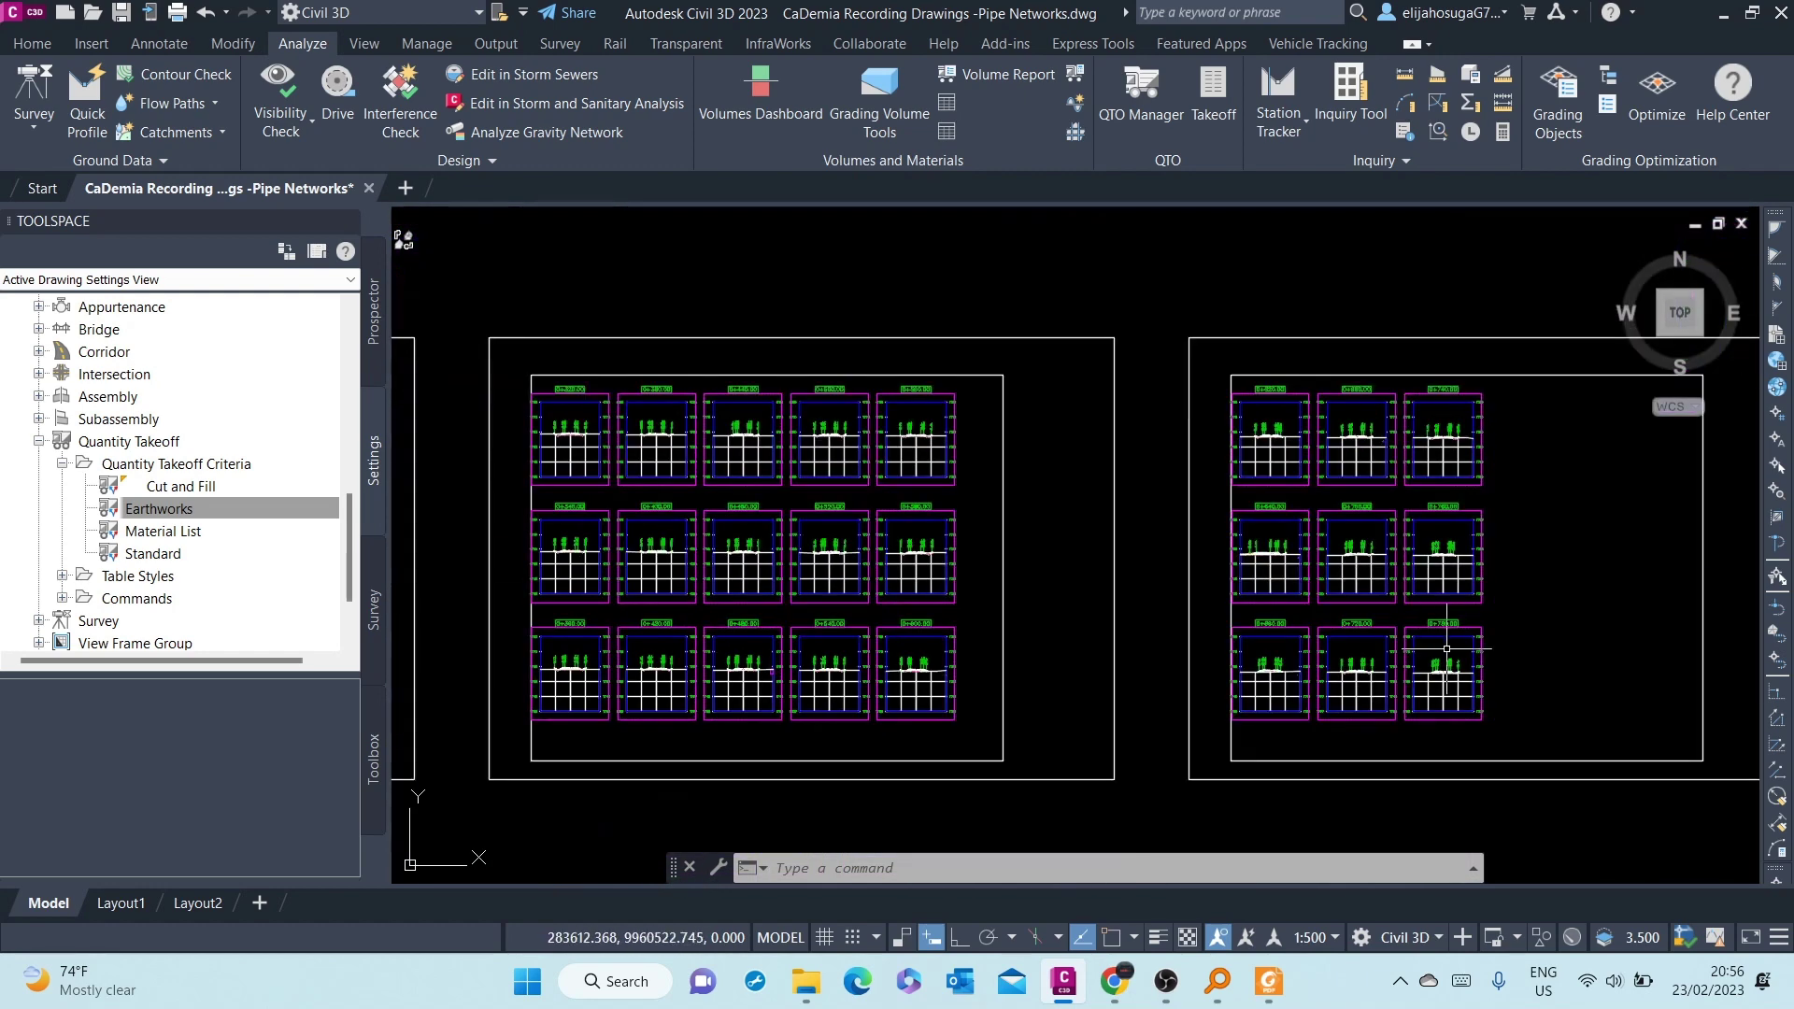
{"action": "scroll", "coordinate": [1446, 649], "scroll_direction": "up", "scroll_amount": 6}
{"action": "scroll", "coordinate": [1293, 658], "scroll_direction": "down", "scroll_amount": 3}
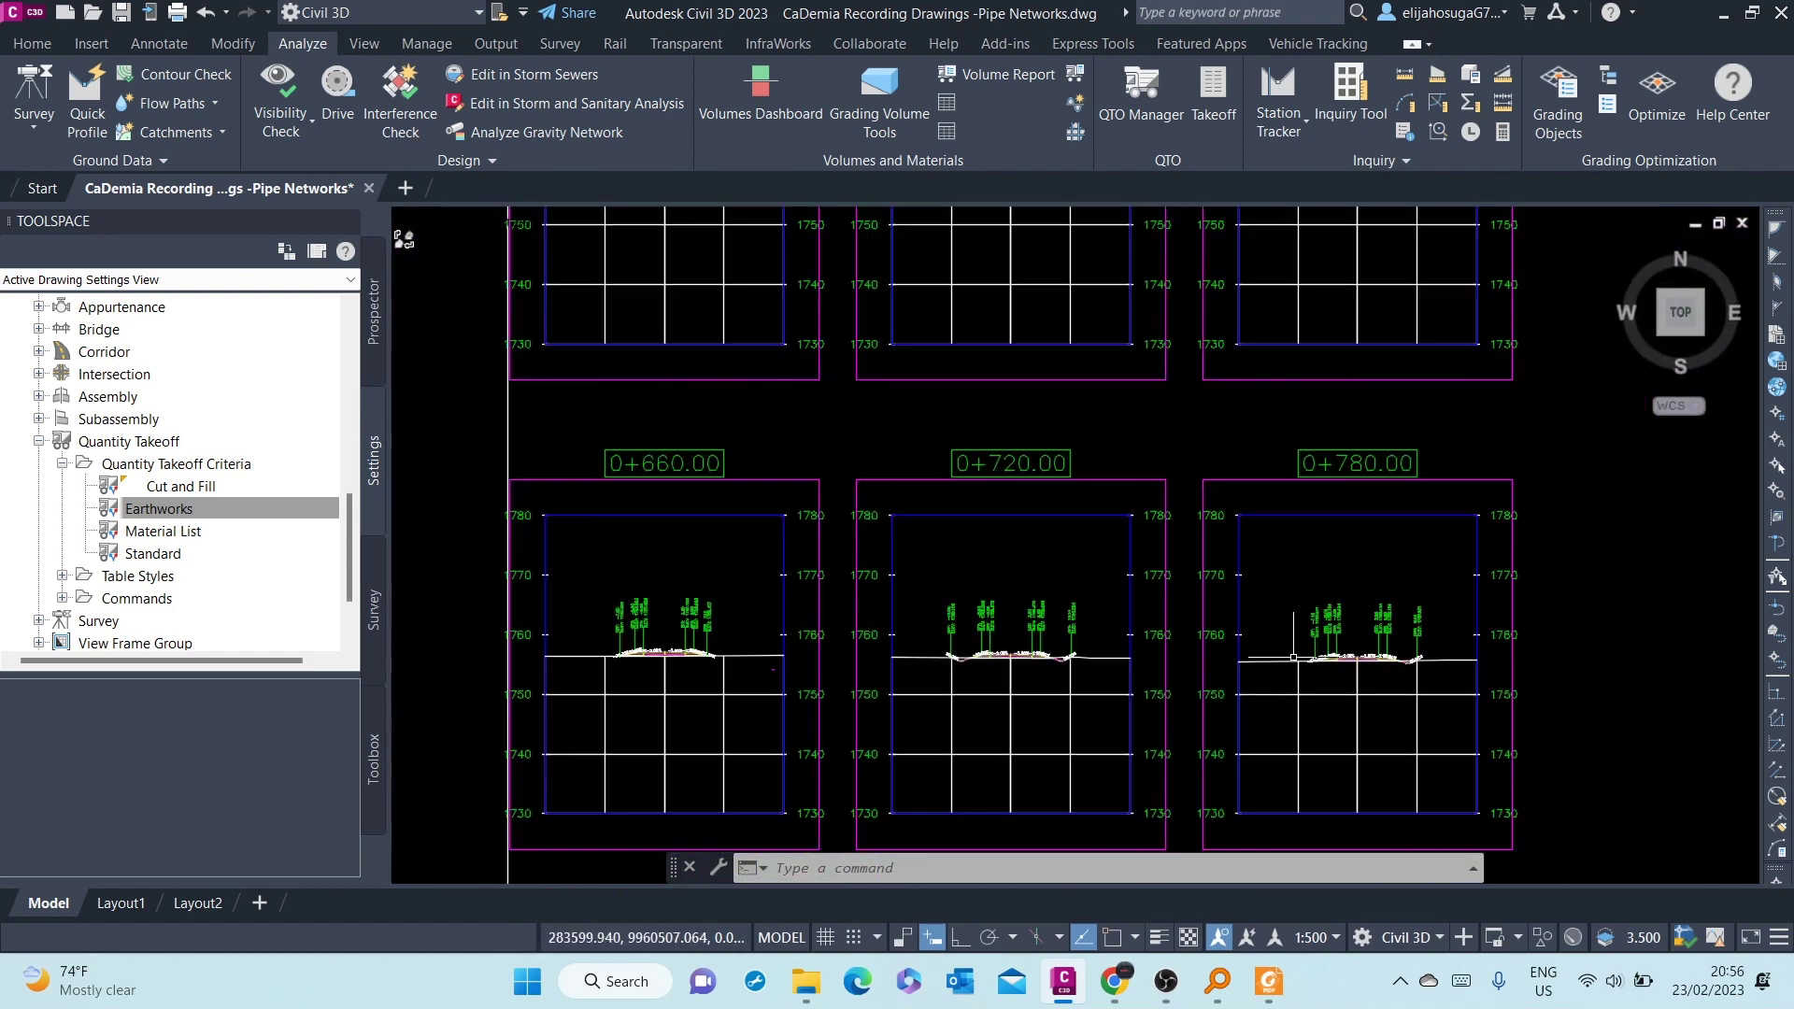
{"action": "scroll", "coordinate": [1293, 658], "scroll_direction": "down", "scroll_amount": 5}
{"action": "scroll", "coordinate": [1317, 579], "scroll_direction": "up", "scroll_amount": 5}
{"action": "scroll", "coordinate": [1322, 559], "scroll_direction": "down", "scroll_amount": 5}
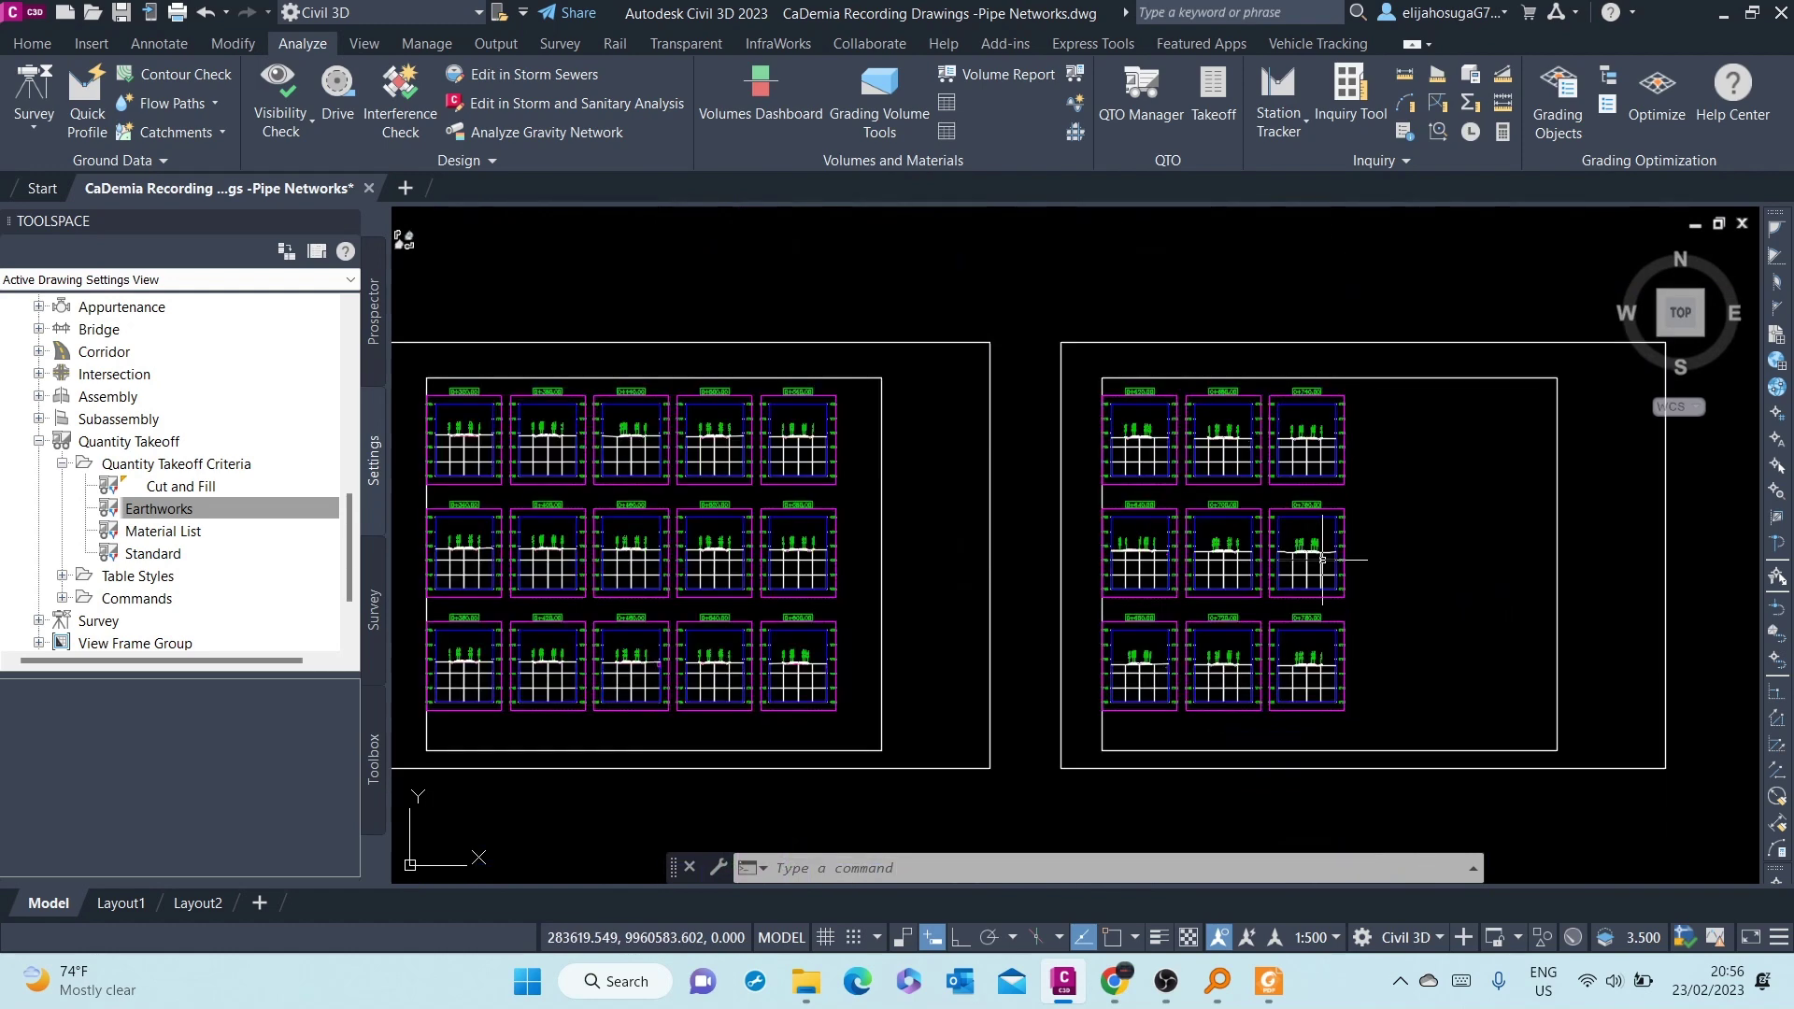
{"action": "scroll", "coordinate": [1322, 558], "scroll_direction": "down", "scroll_amount": 3}
{"action": "scroll", "coordinate": [752, 530], "scroll_direction": "down", "scroll_amount": 2}
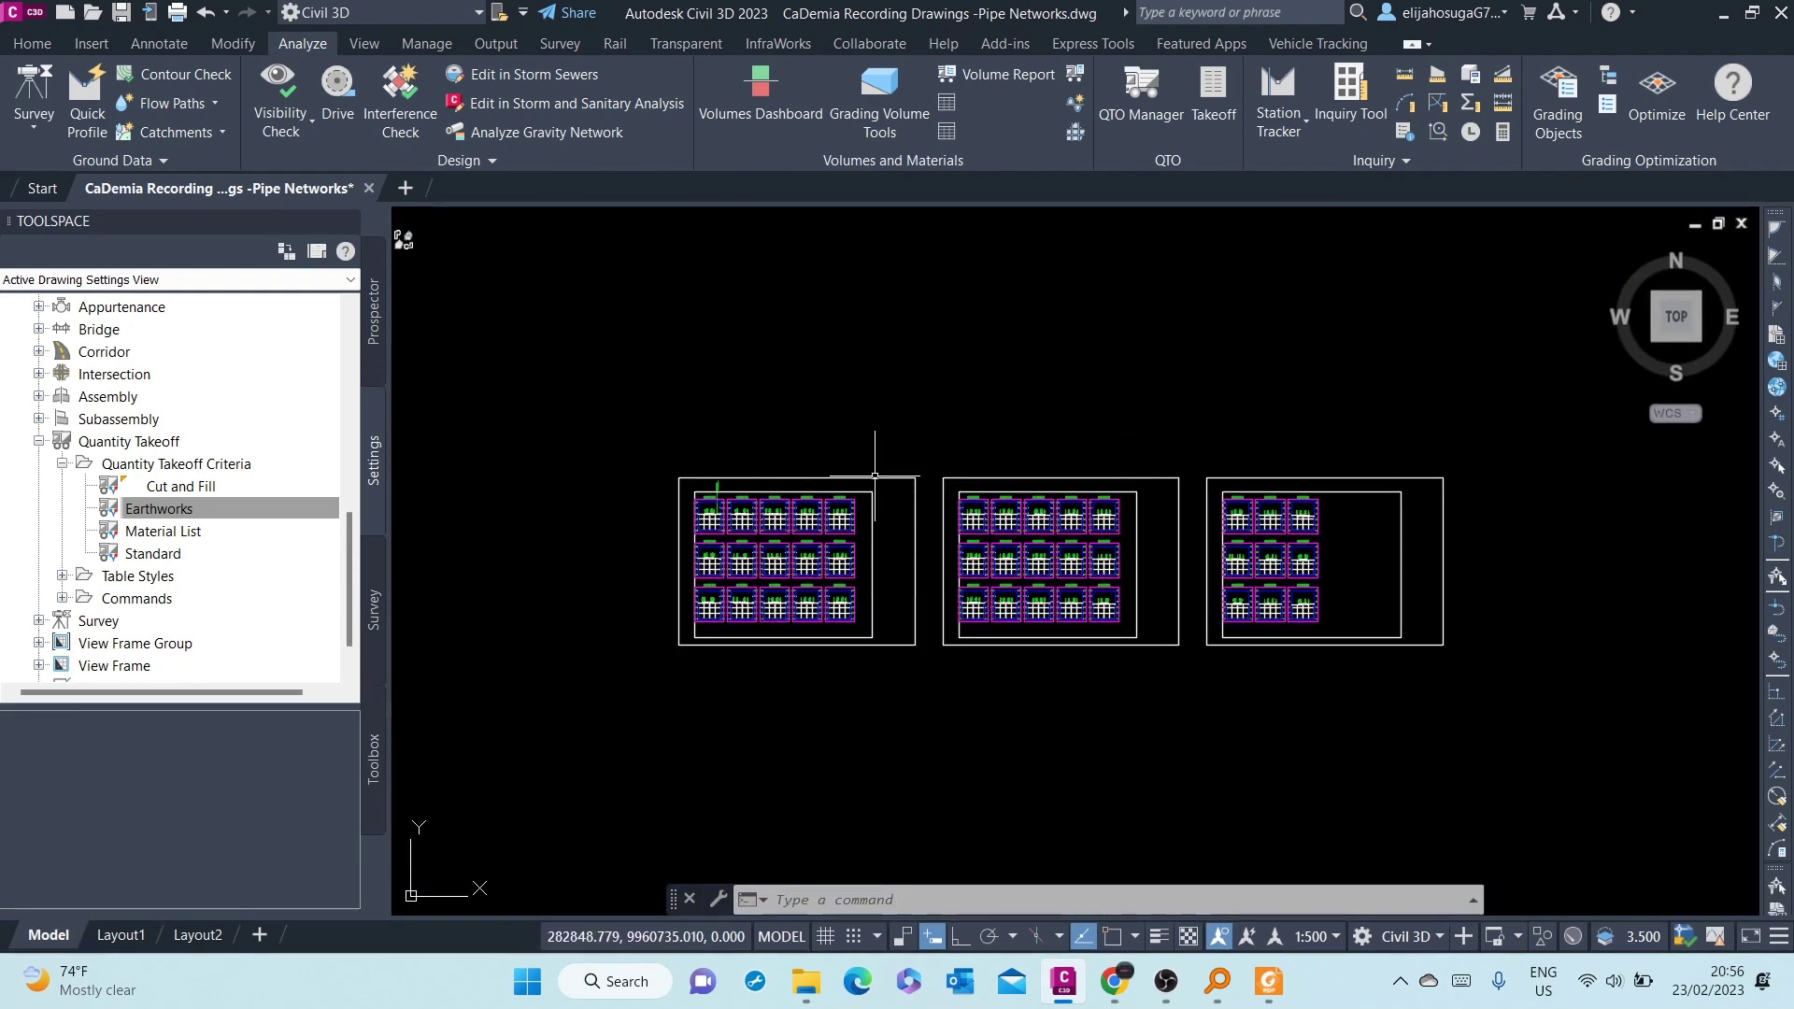
Step: Start Compute Materials for RD-1 and SL Collection - 1 with Earthworks criteria
{"action": "left_click", "coordinate": [1077, 77]}
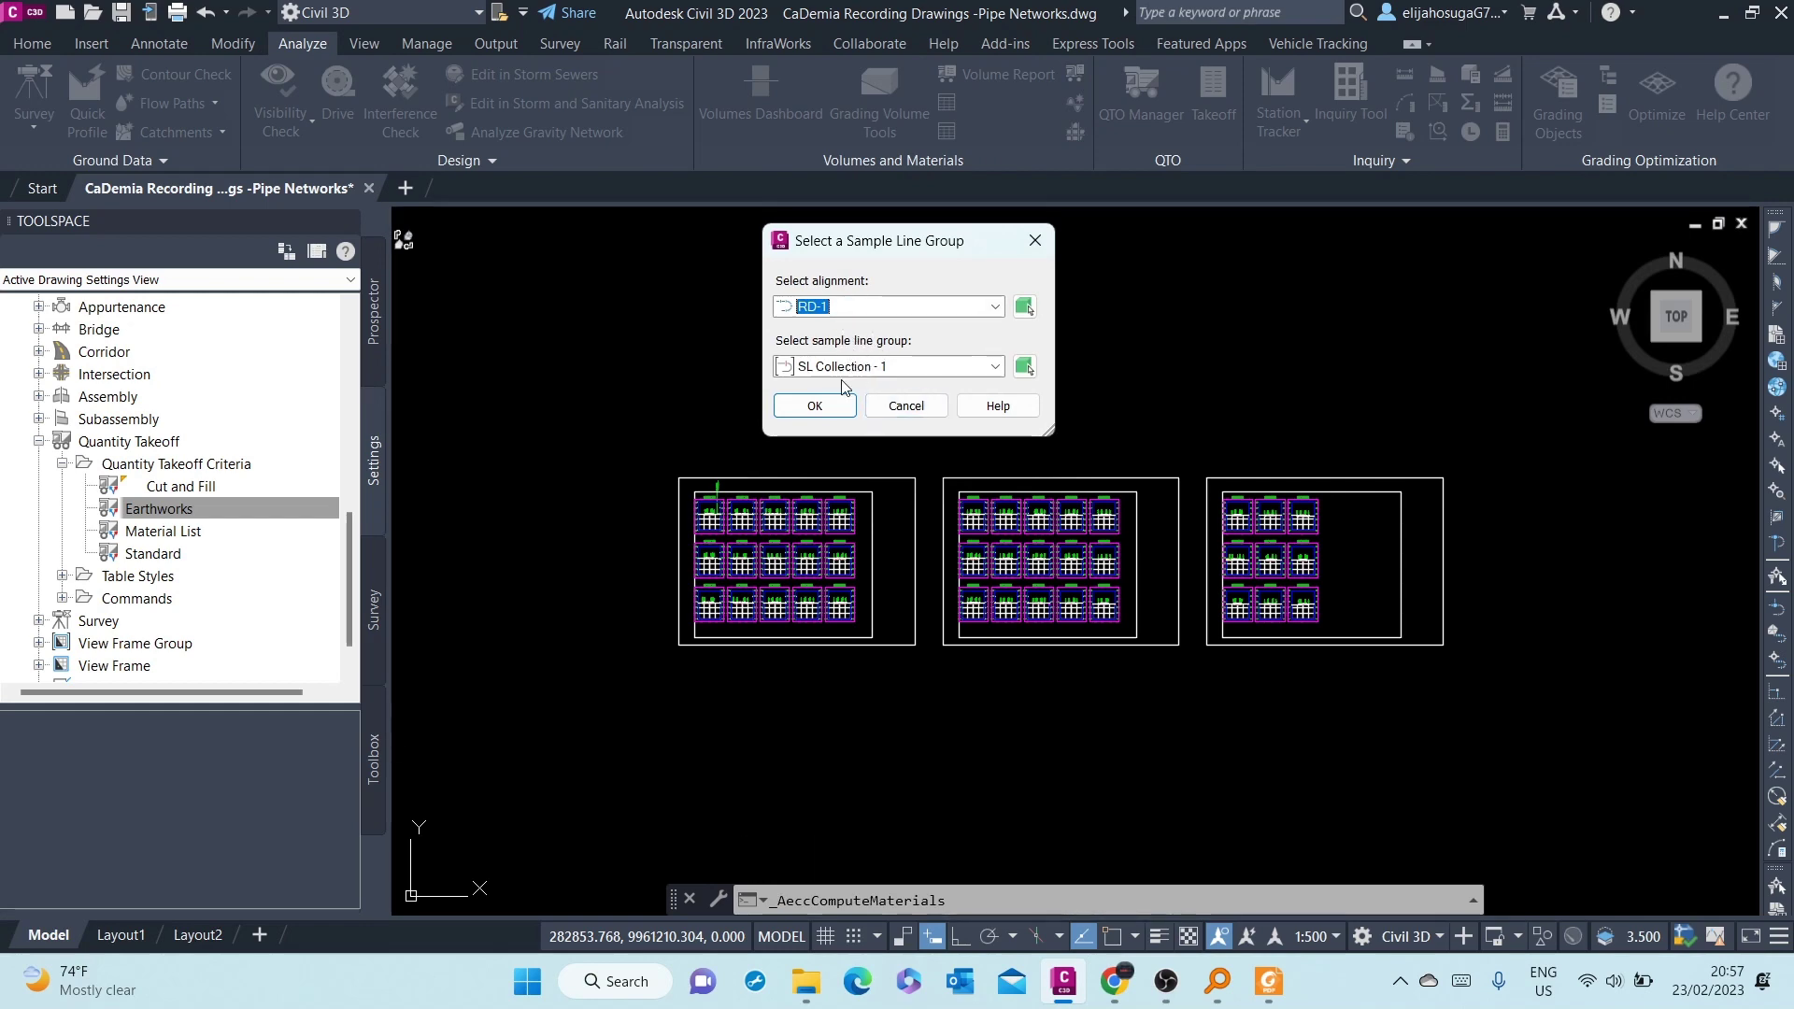
{"action": "left_click", "coordinate": [815, 405]}
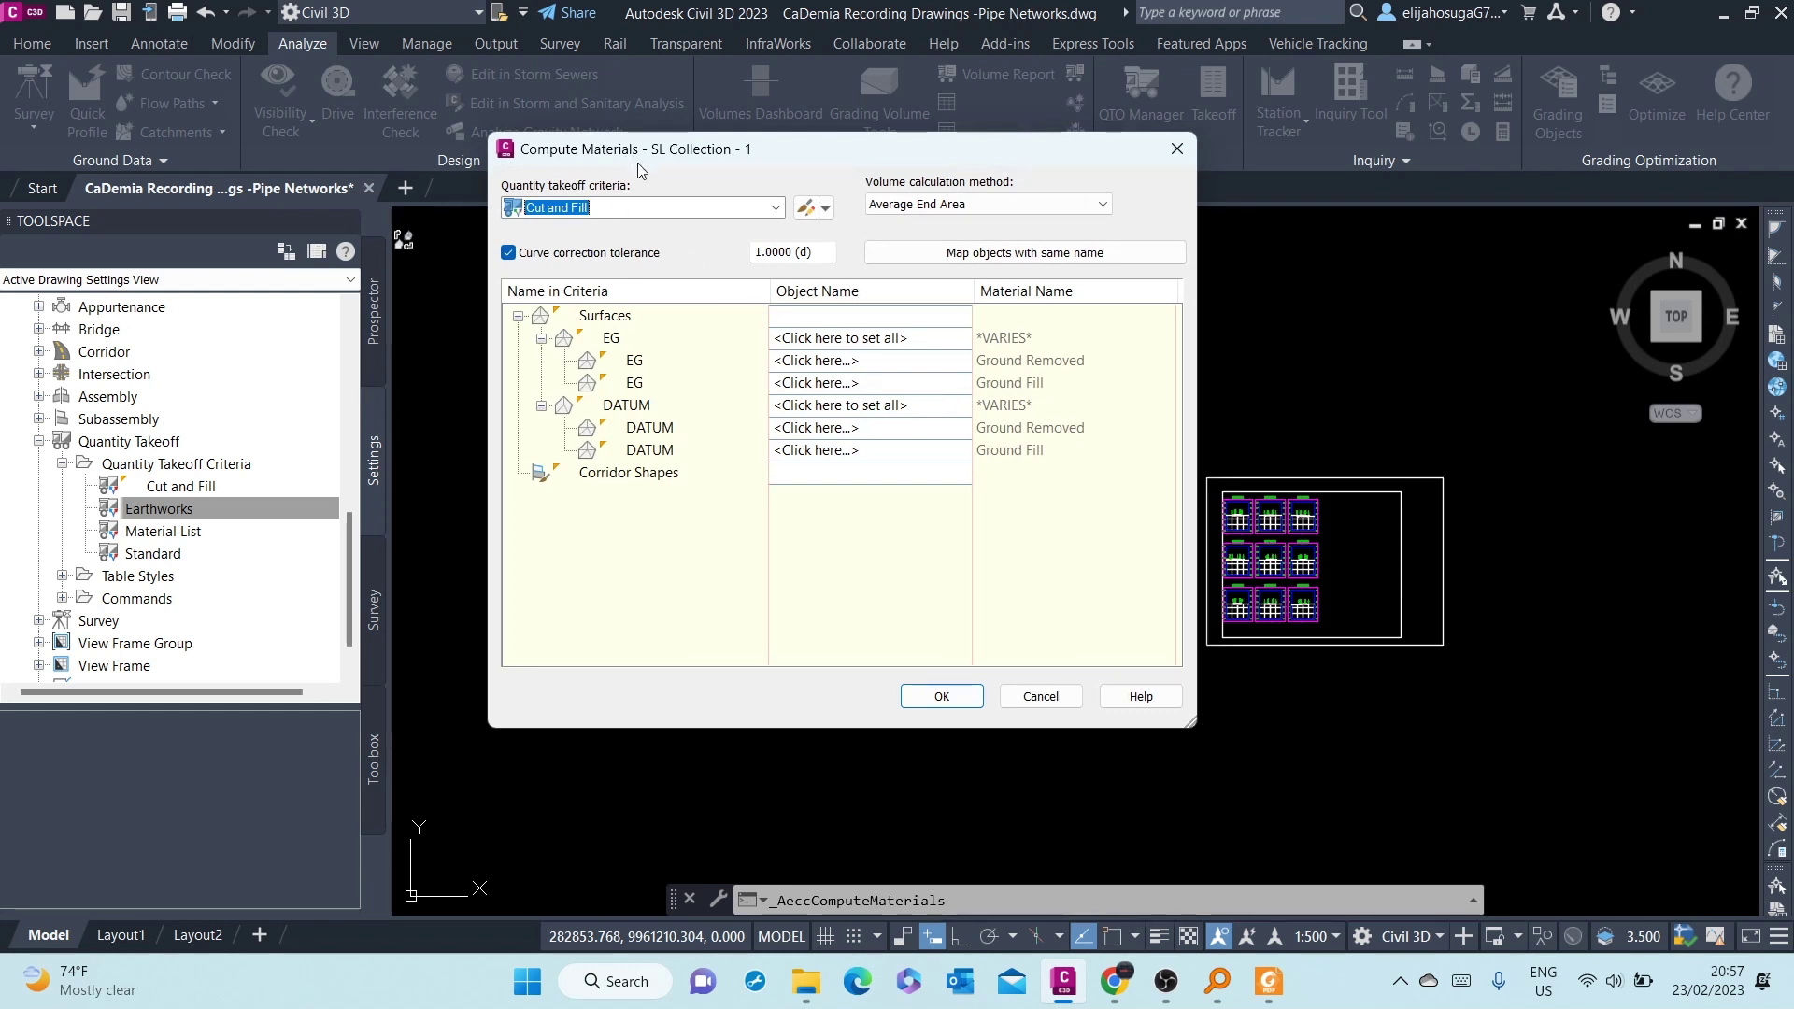
{"action": "left_click", "coordinate": [621, 211]}
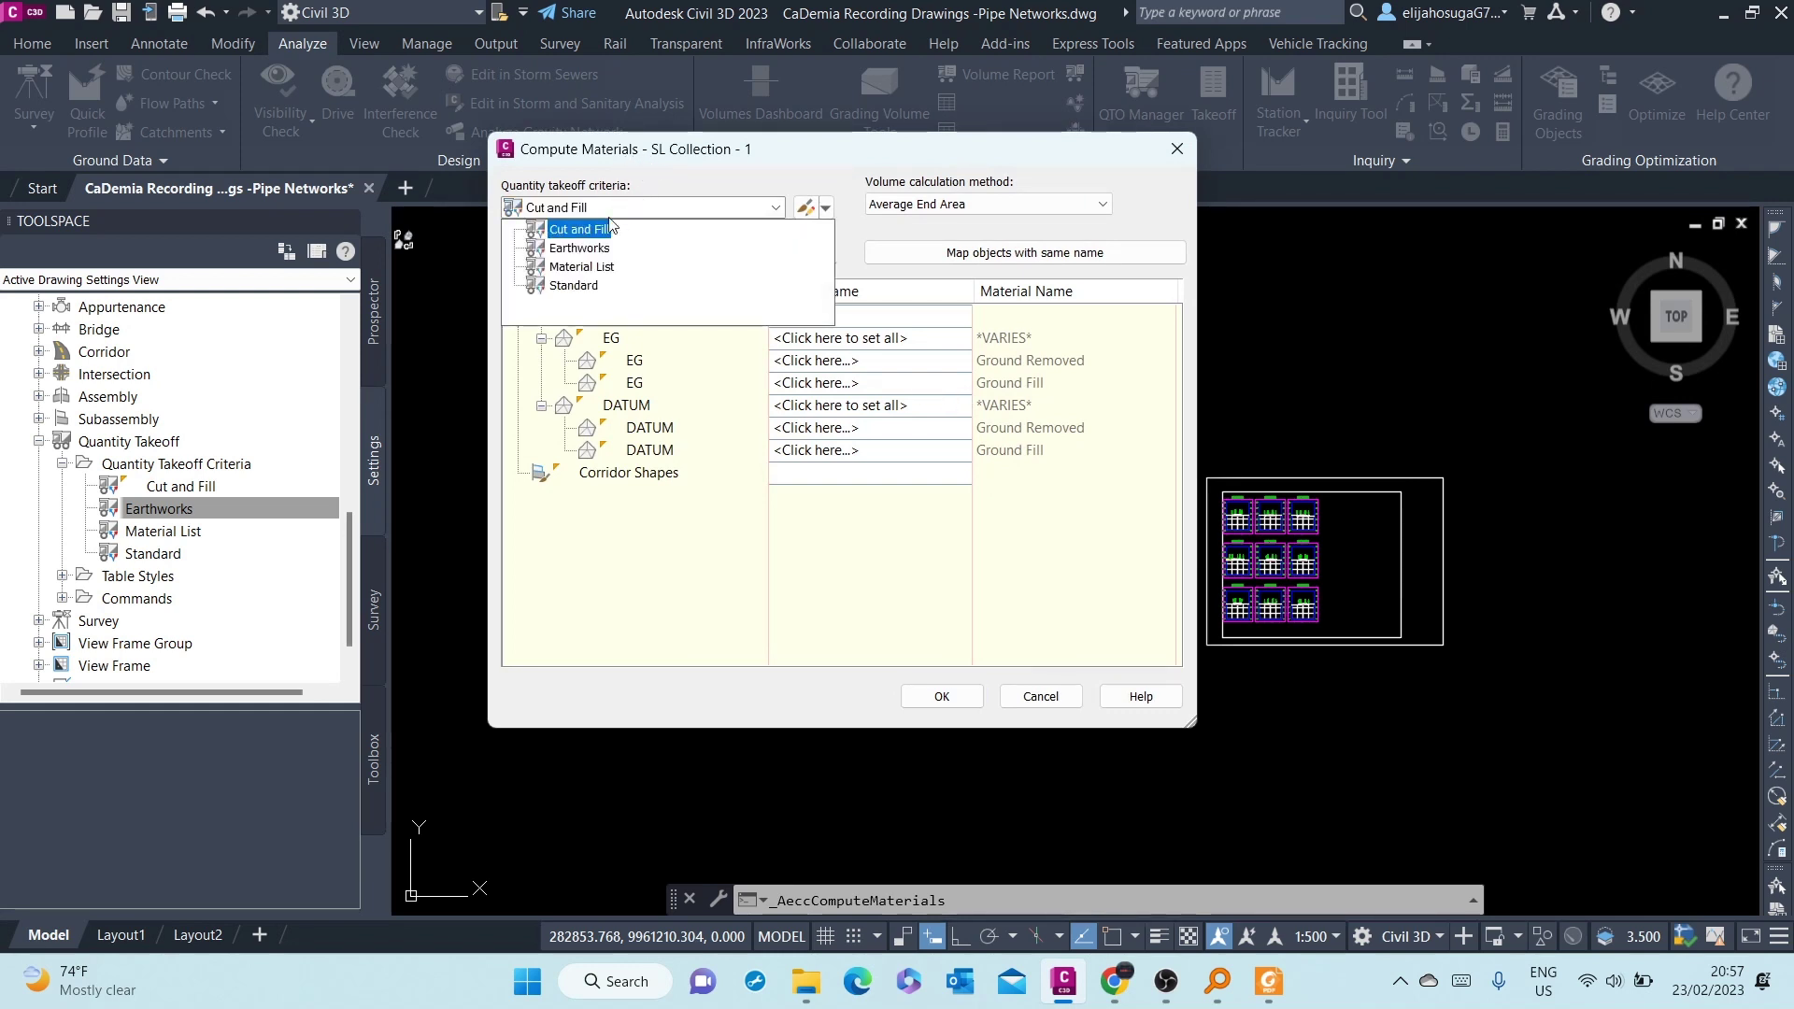
{"action": "left_click", "coordinate": [598, 245]}
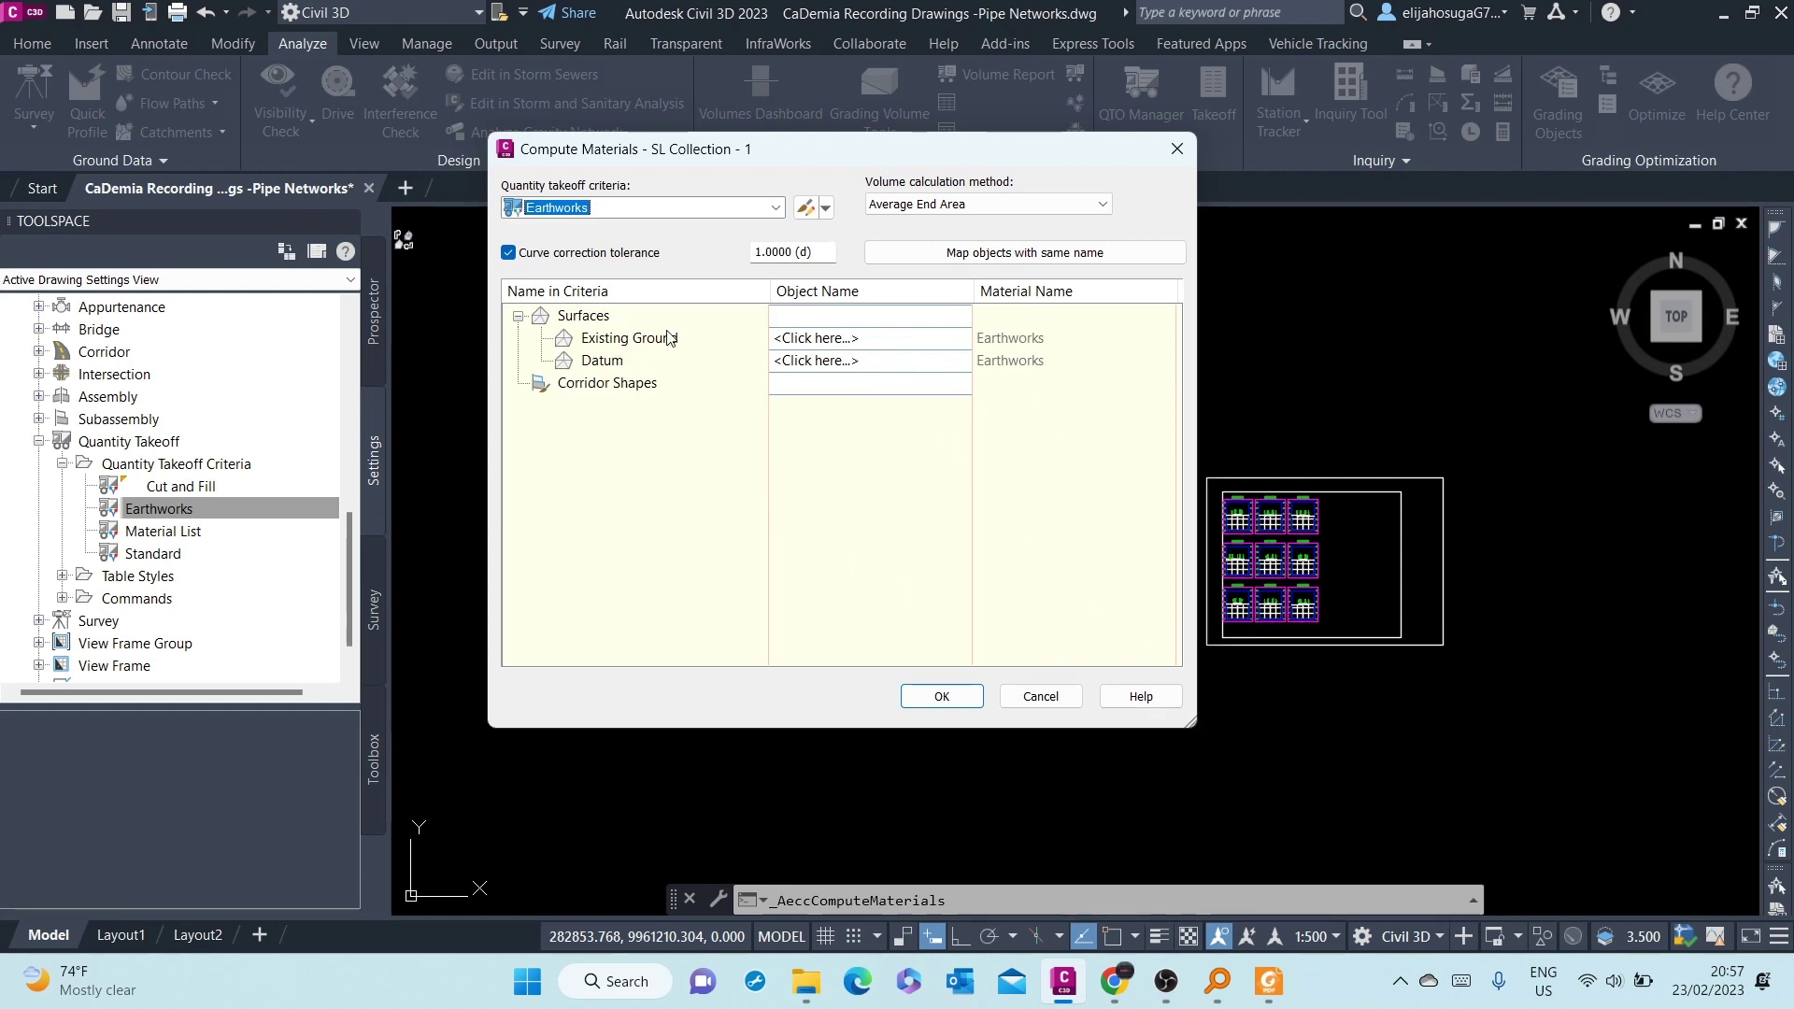
Step: Map Existing Ground to Topo Surface and set the volume method to Composite Volume
{"action": "left_click", "coordinate": [802, 323]}
{"action": "left_click", "coordinate": [800, 337]}
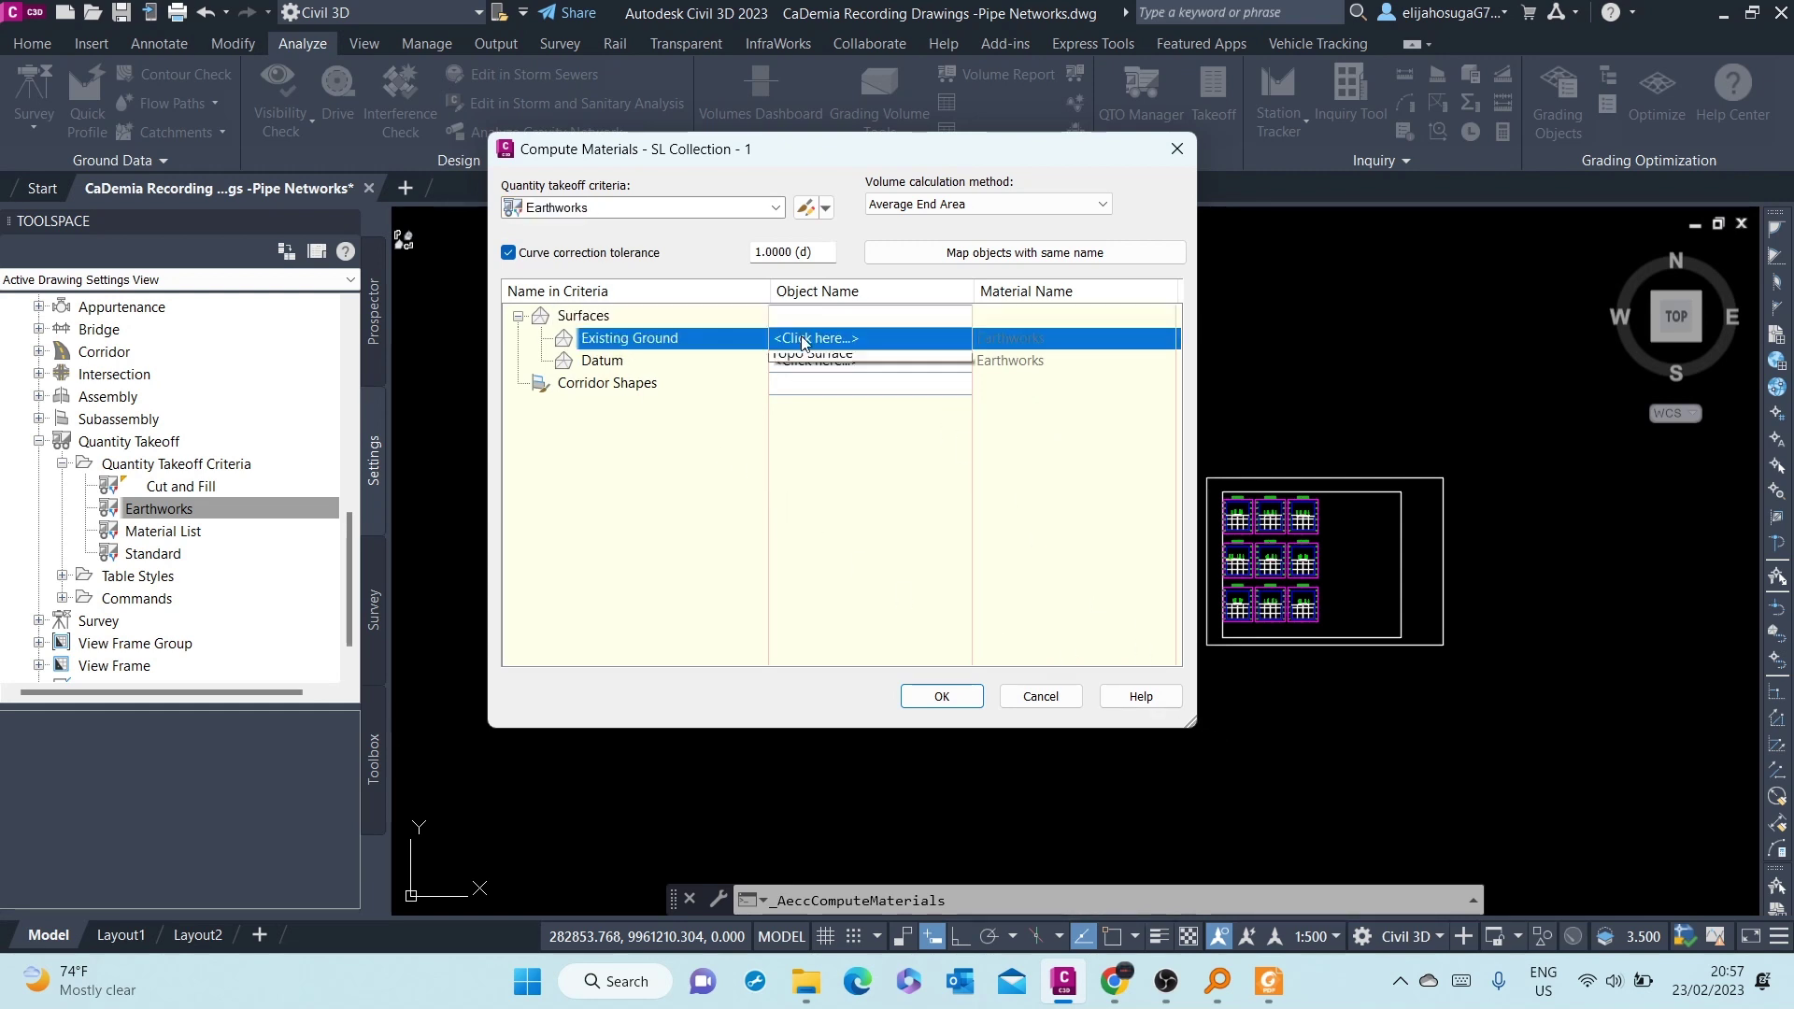
{"action": "left_click", "coordinate": [812, 339]}
{"action": "left_click", "coordinate": [824, 366]}
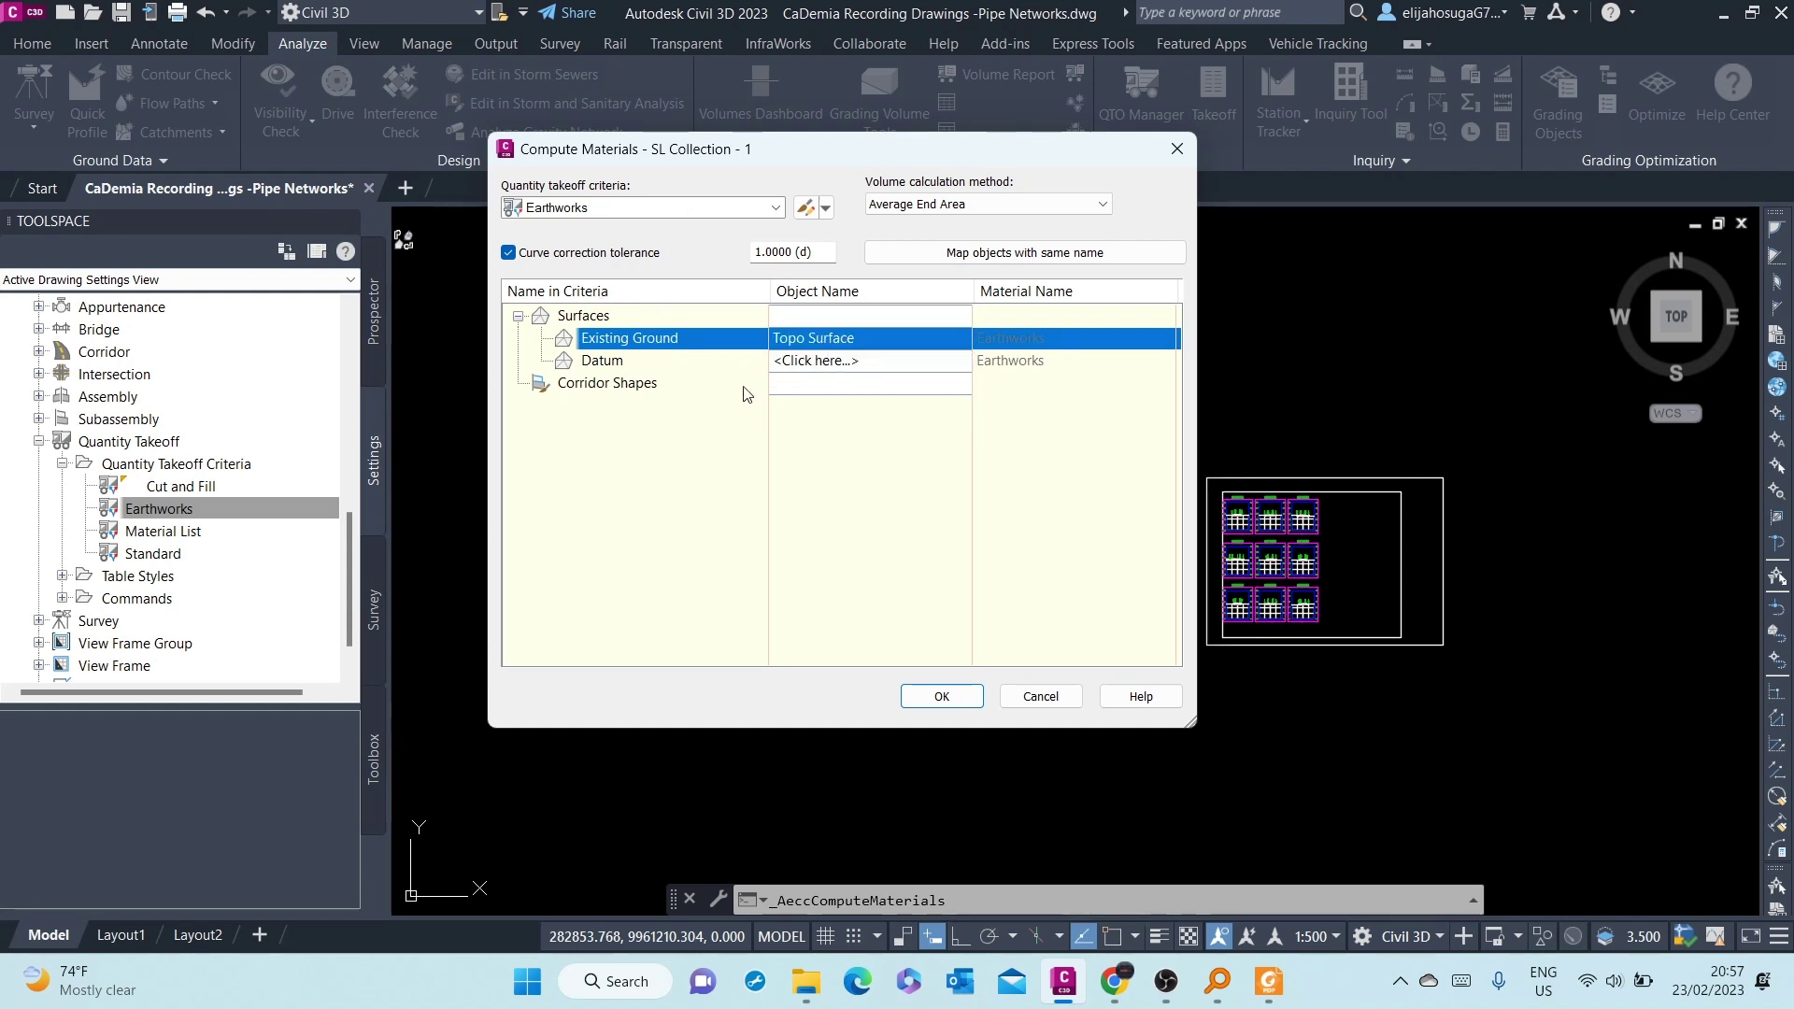
{"action": "left_click", "coordinate": [944, 203]}
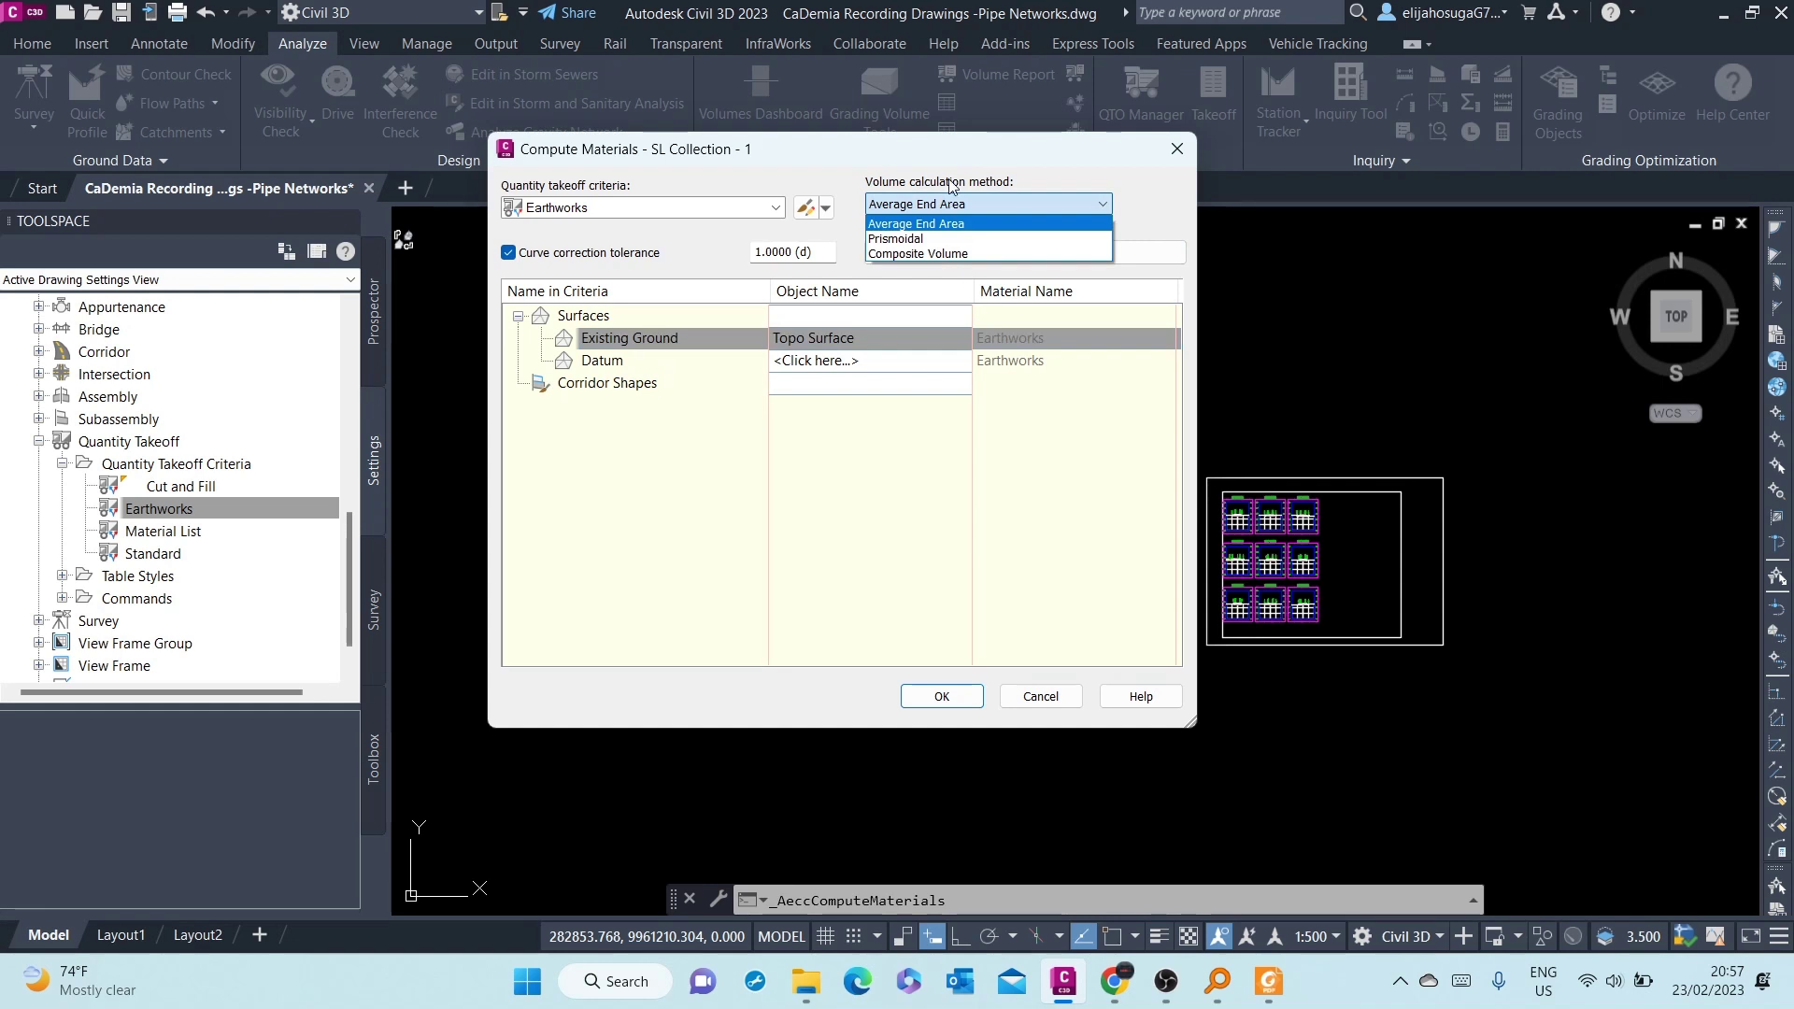
{"action": "left_click", "coordinate": [930, 252]}
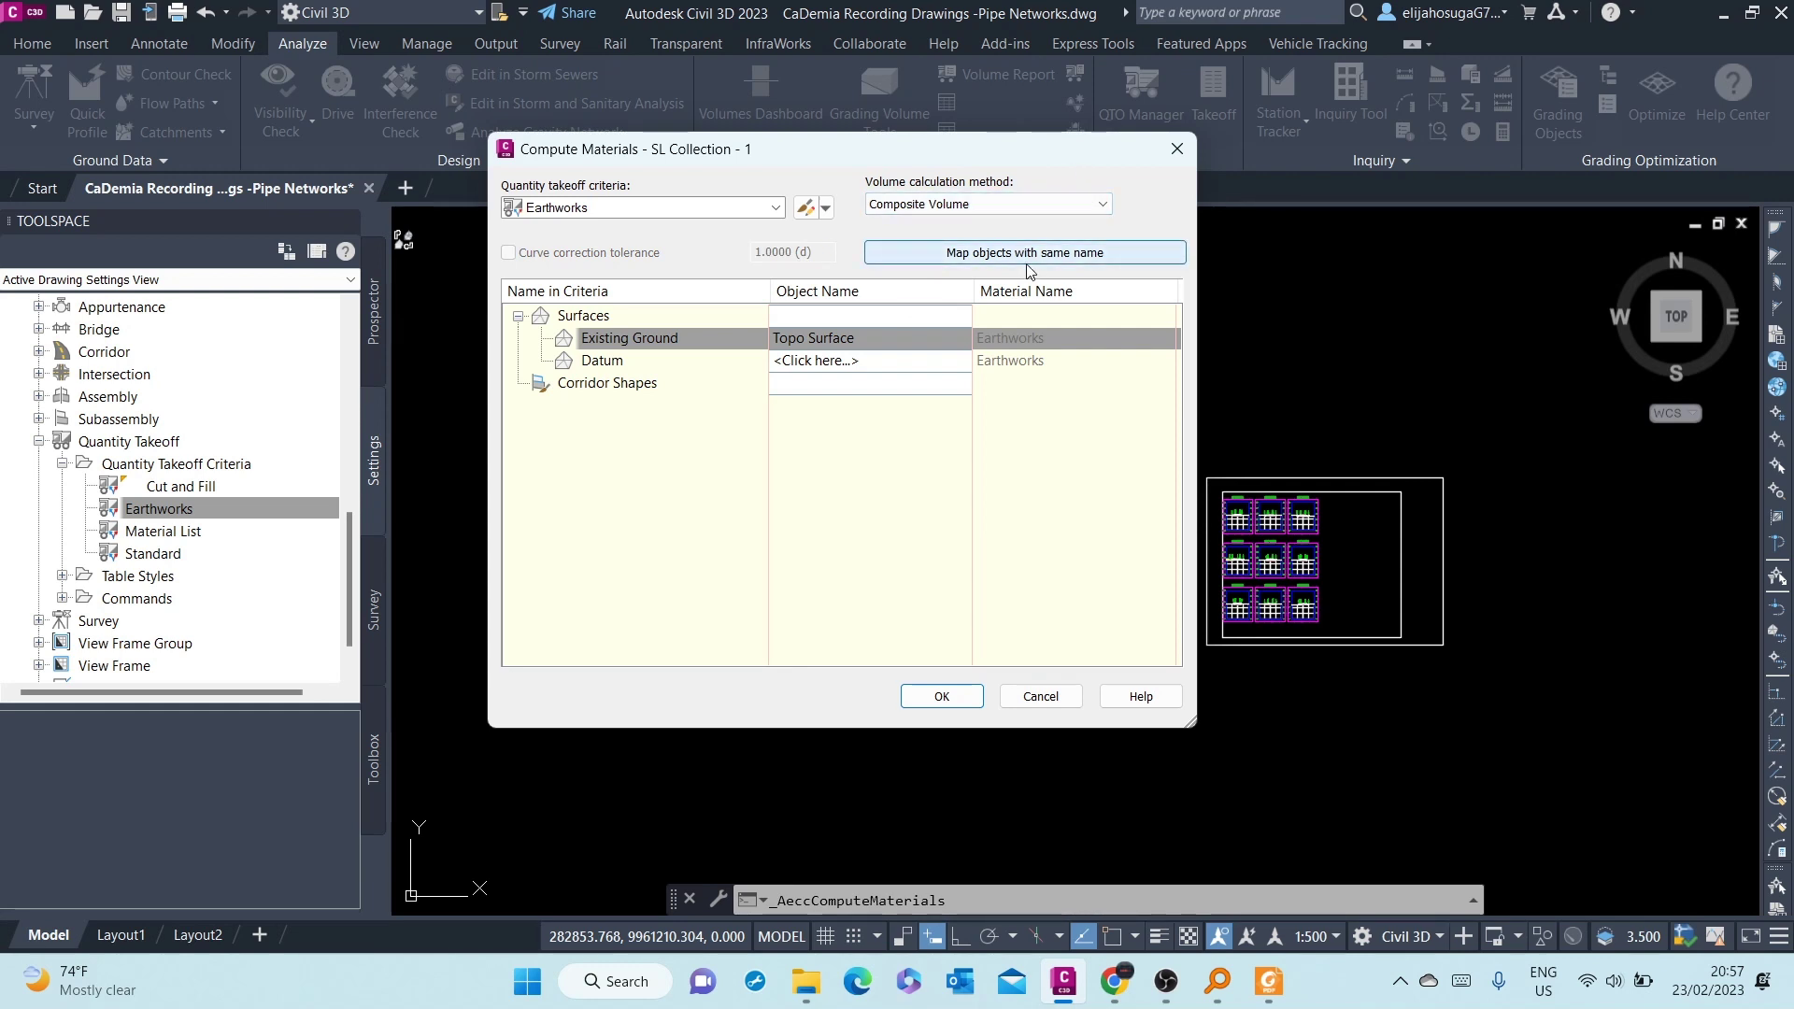
Step: Find no matching Datum surface and close Compute Materials without computing
{"action": "left_click", "coordinate": [818, 362]}
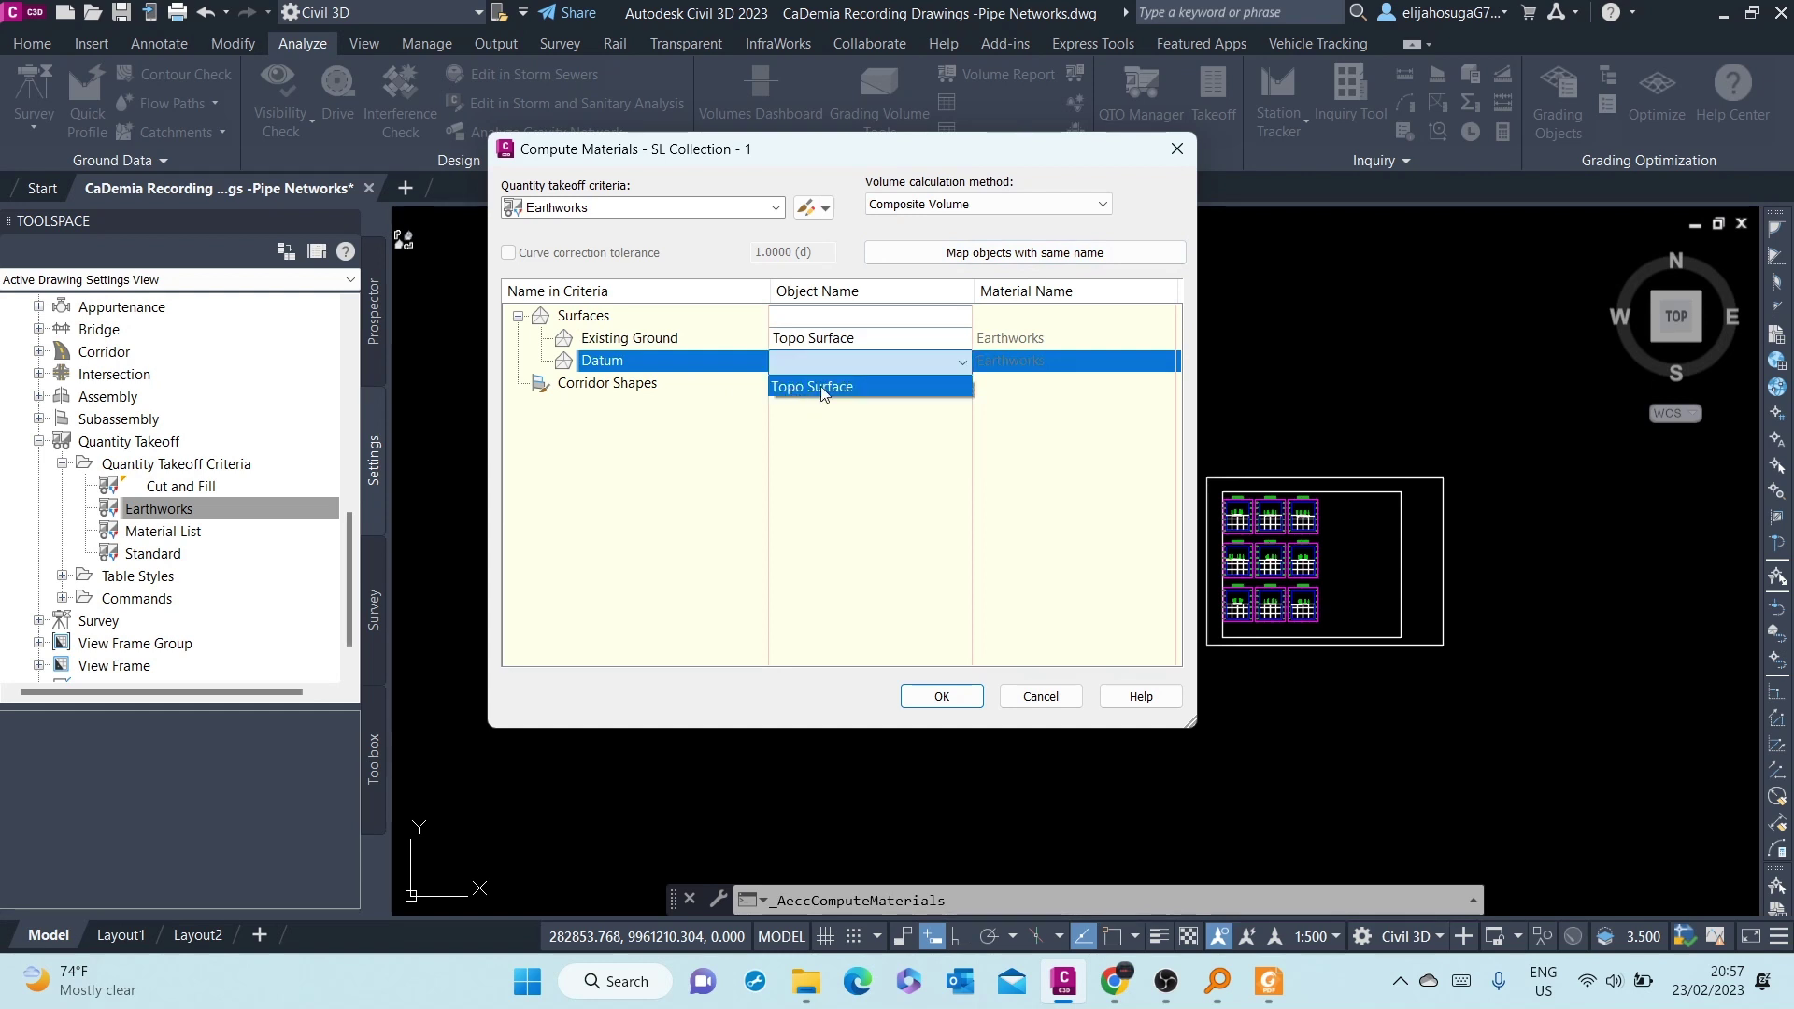
{"action": "left_click", "coordinate": [745, 450]}
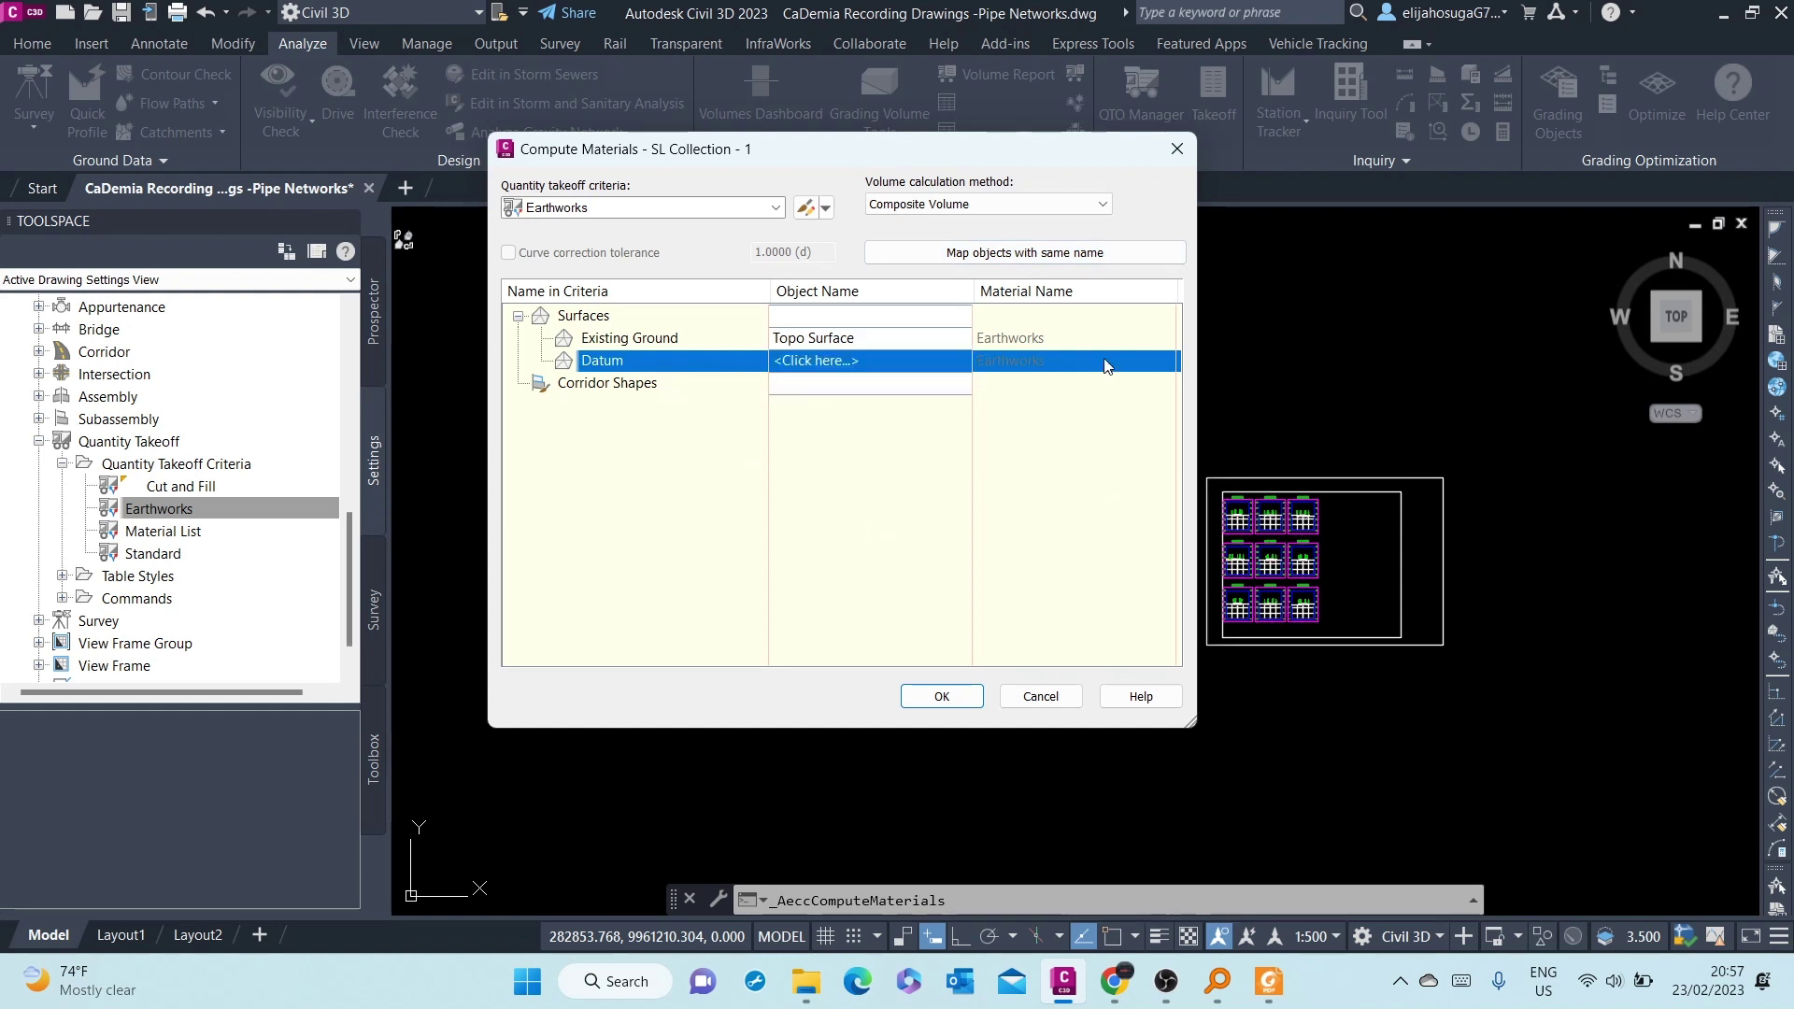
{"action": "left_click", "coordinate": [1174, 151]}
{"action": "scroll", "coordinate": [636, 692], "scroll_direction": "down", "scroll_amount": 3}
Step: Pan and zoom to the alignment start and select sample line 0+020.00
{"action": "middle_click_drag", "start_coordinate": [635, 691], "coordinate": [910, 621]}
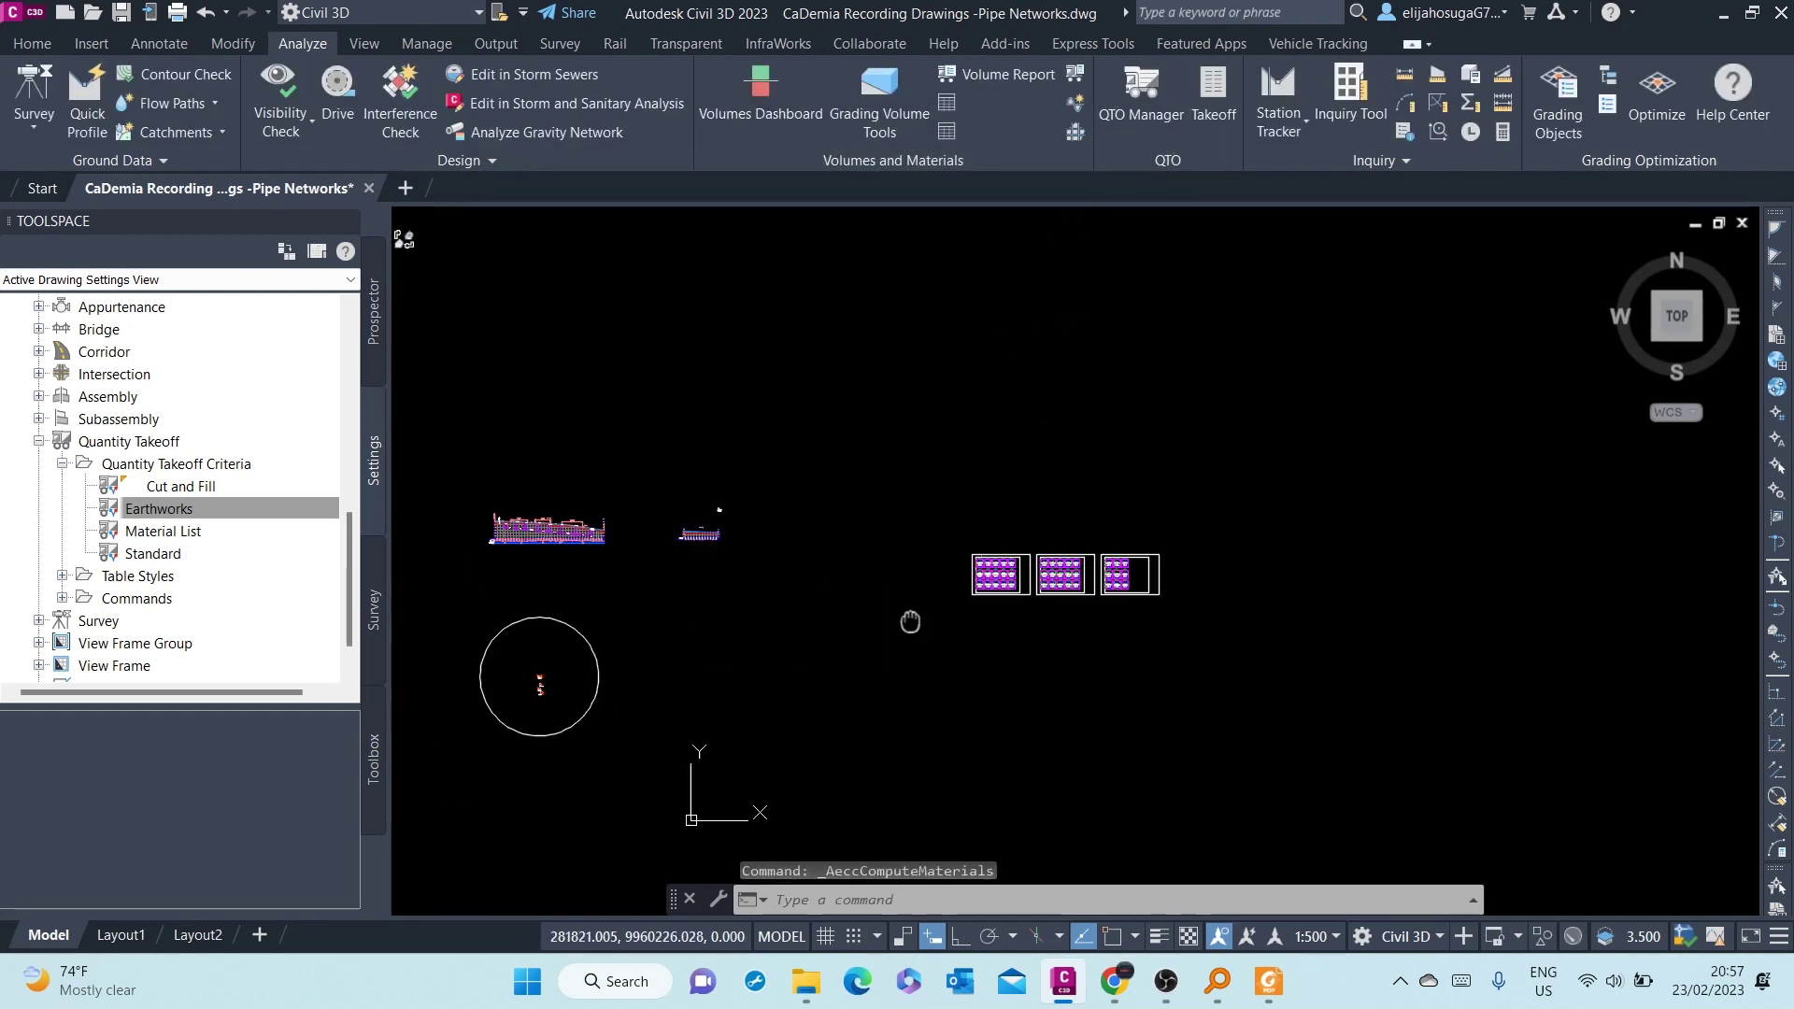
{"action": "middle_click_drag", "start_coordinate": [720, 632], "coordinate": [1062, 668]}
{"action": "scroll", "coordinate": [724, 589], "scroll_direction": "up", "scroll_amount": 4}
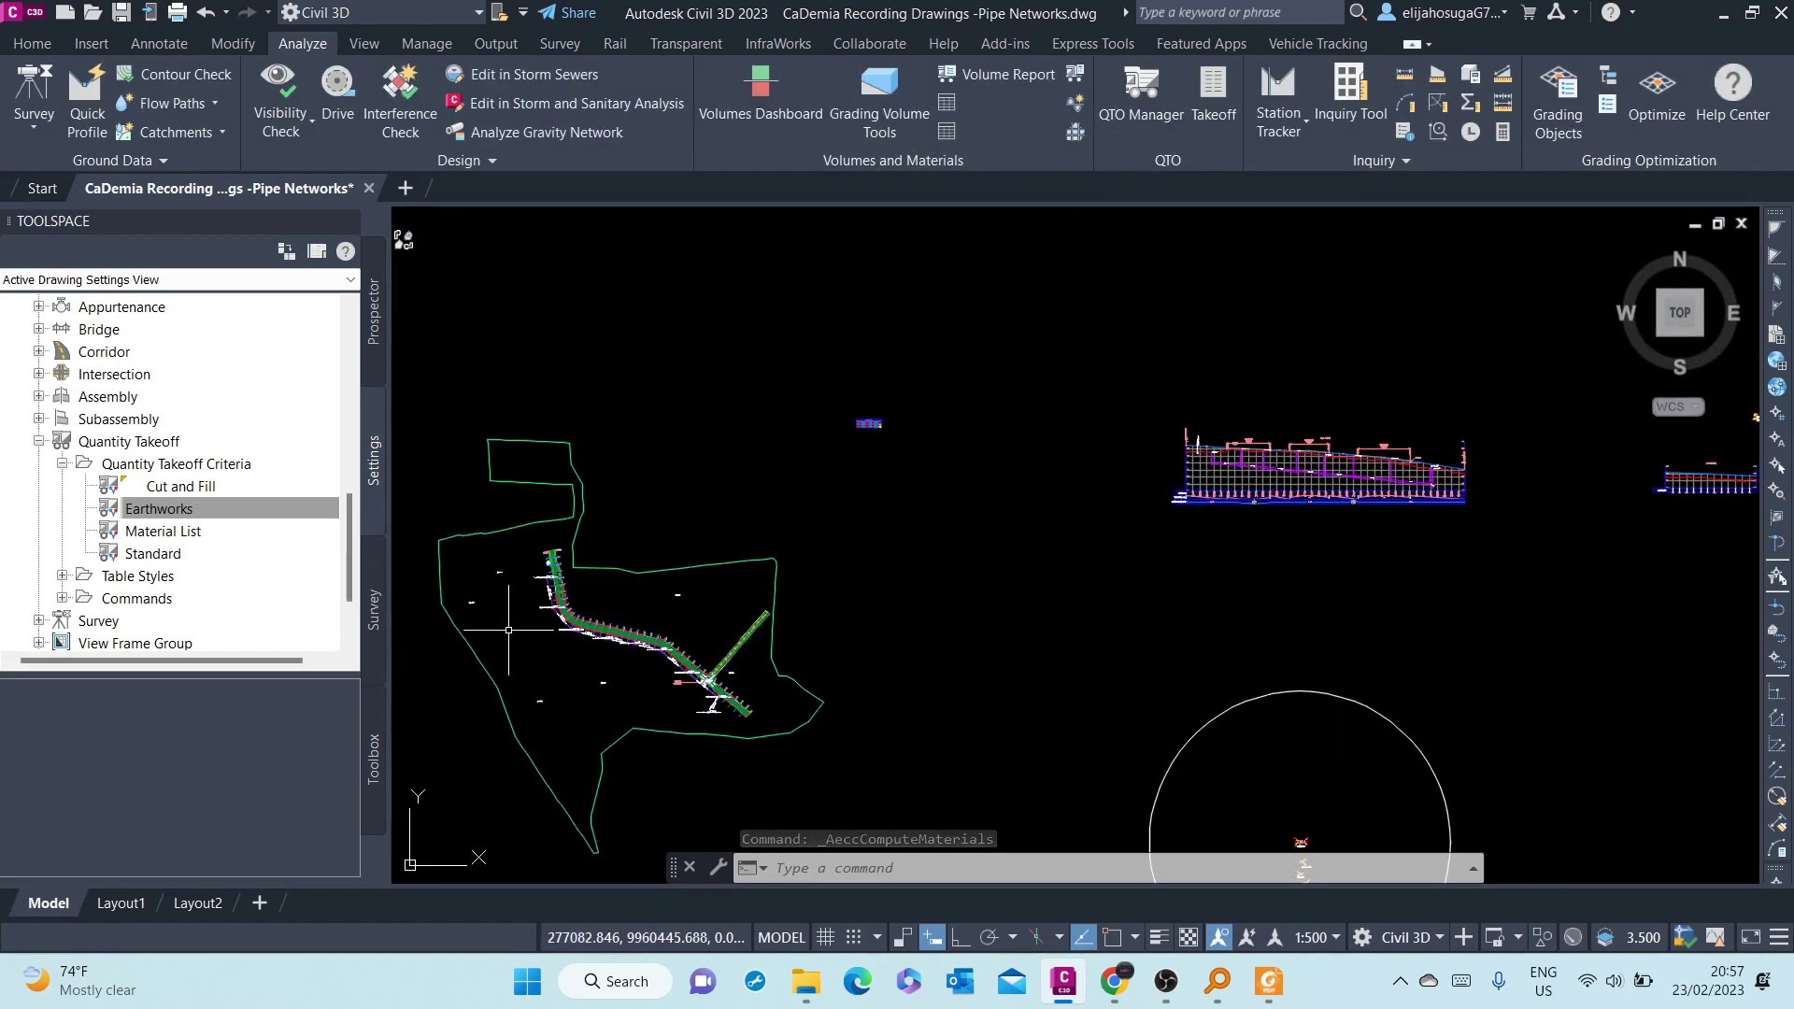
{"action": "scroll", "coordinate": [519, 589], "scroll_direction": "up", "scroll_amount": 8}
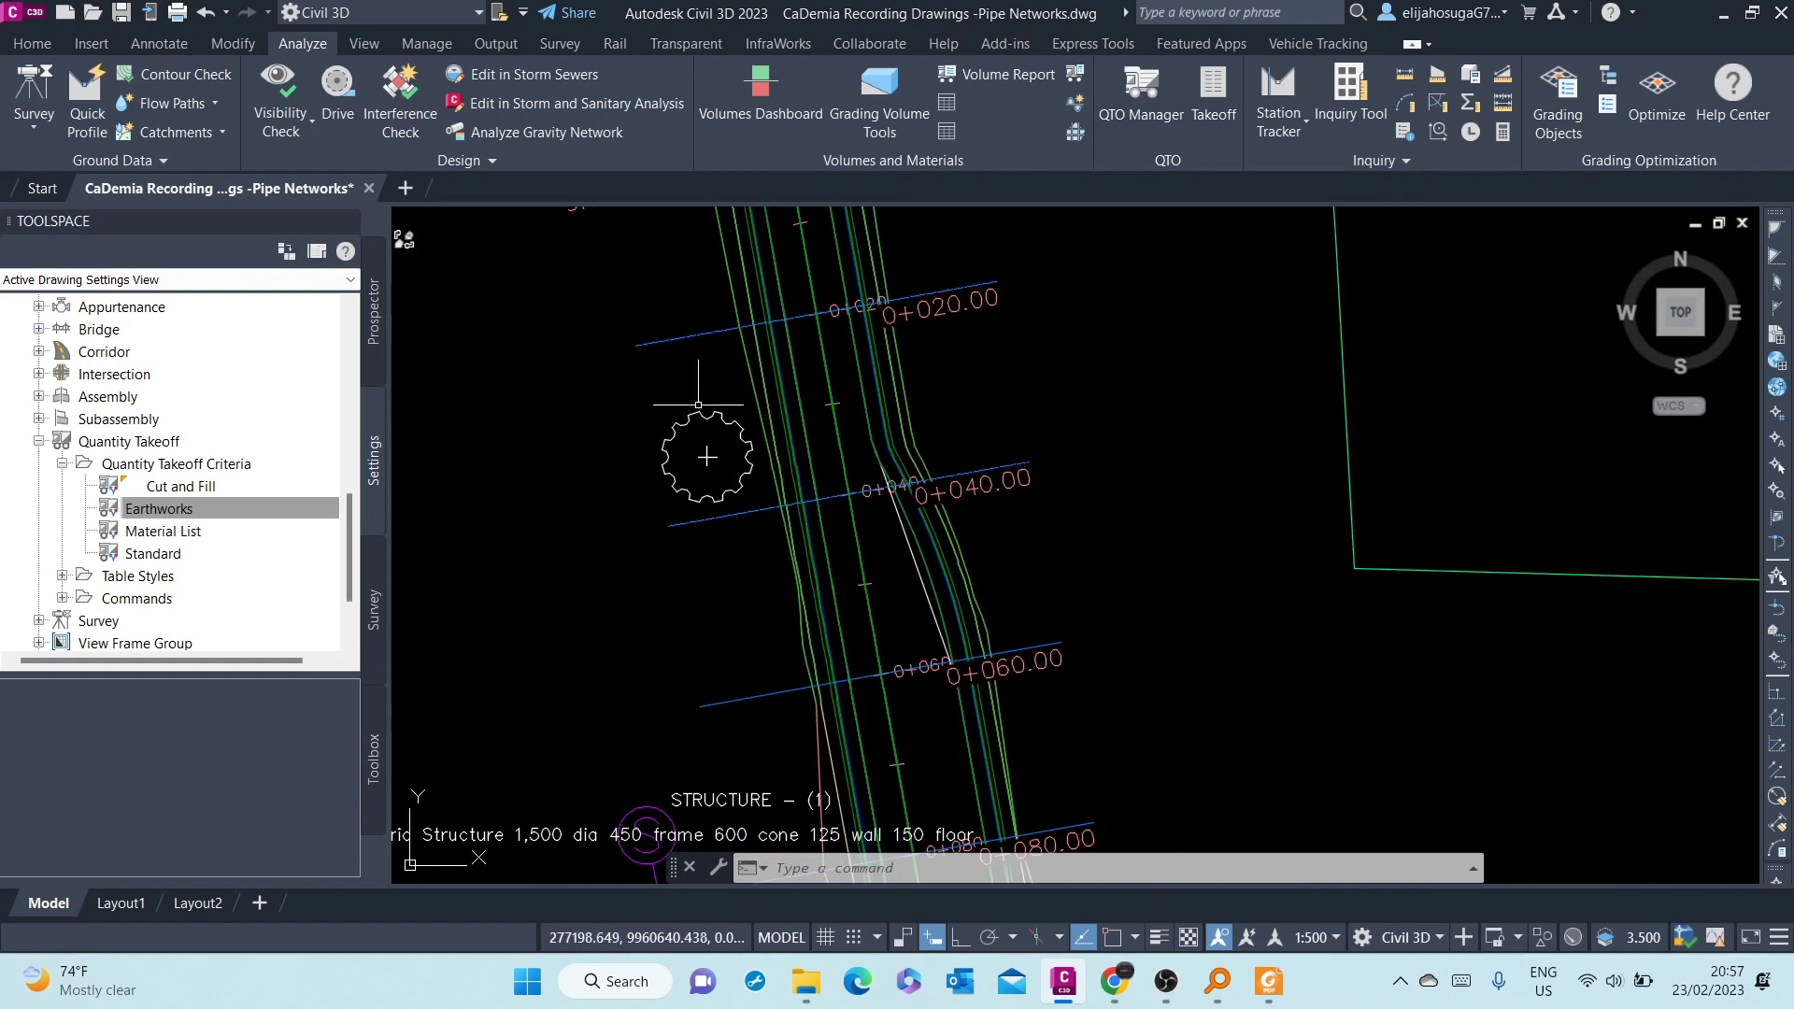
{"action": "left_click", "coordinate": [653, 342]}
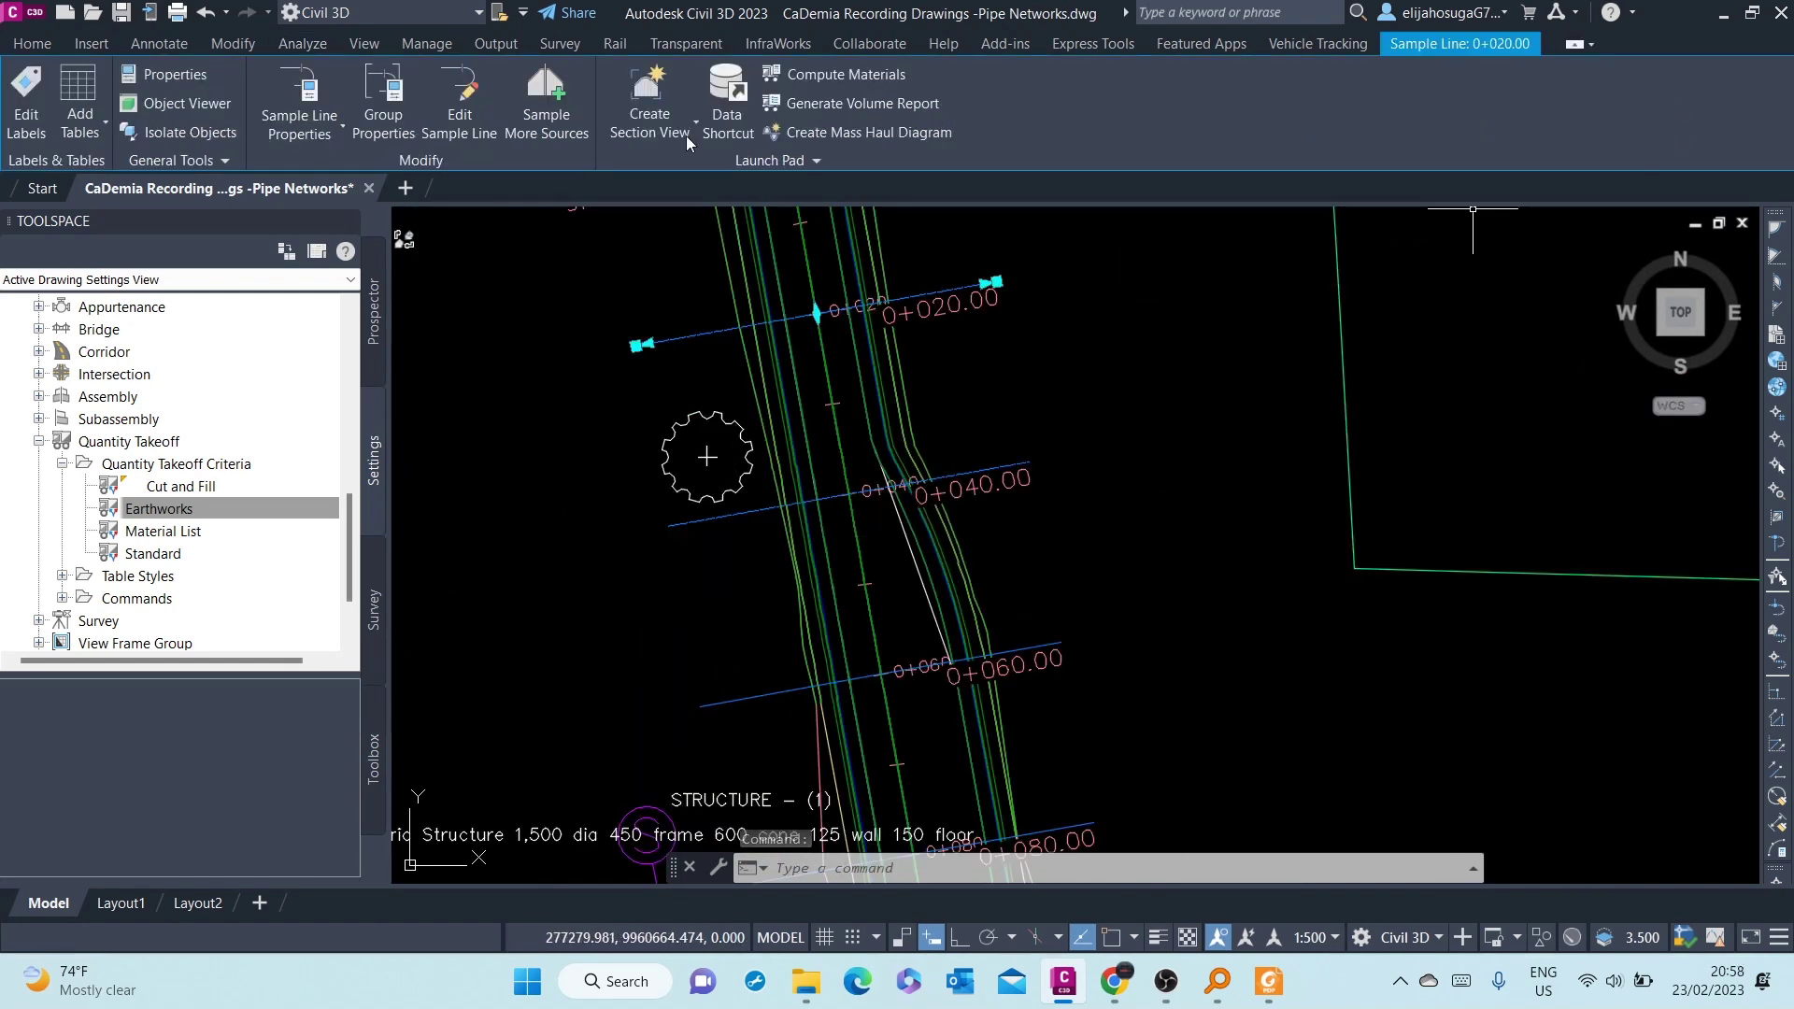
Step: Add the RD-1 Corridor DATUM surface to the sampled section sources
{"action": "left_click", "coordinate": [559, 111]}
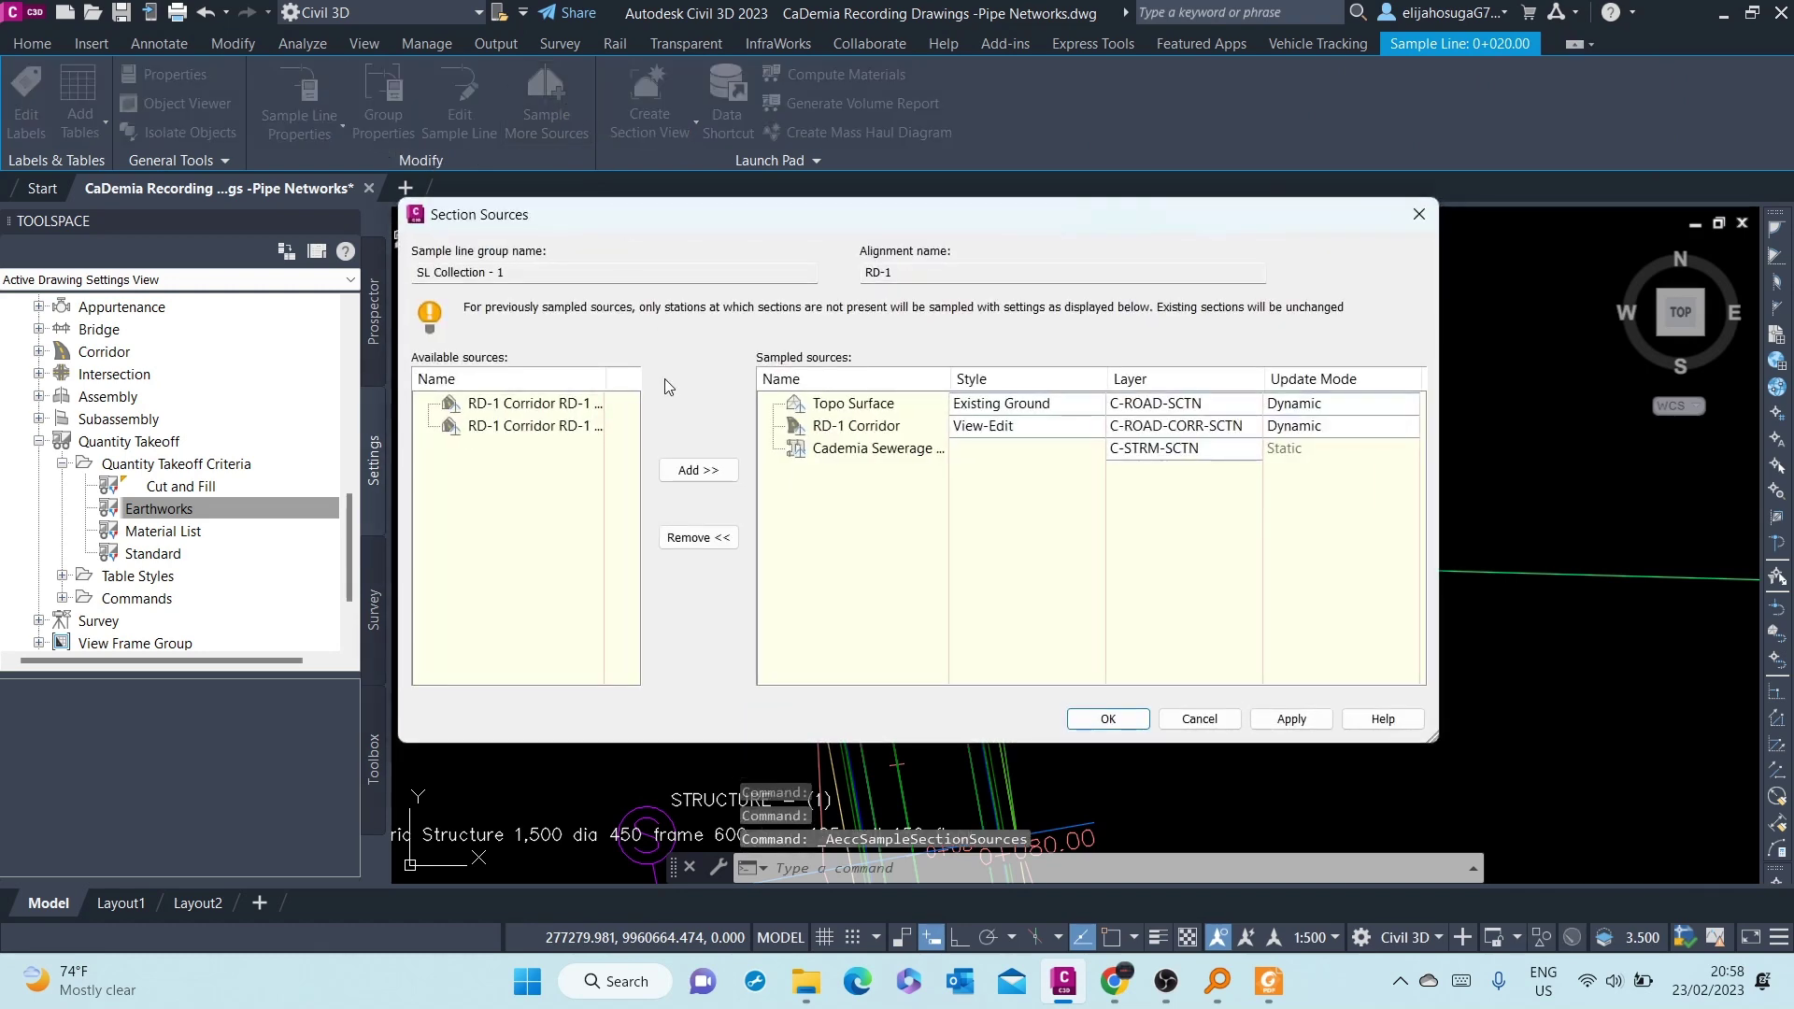
{"action": "left_click", "coordinate": [598, 403]}
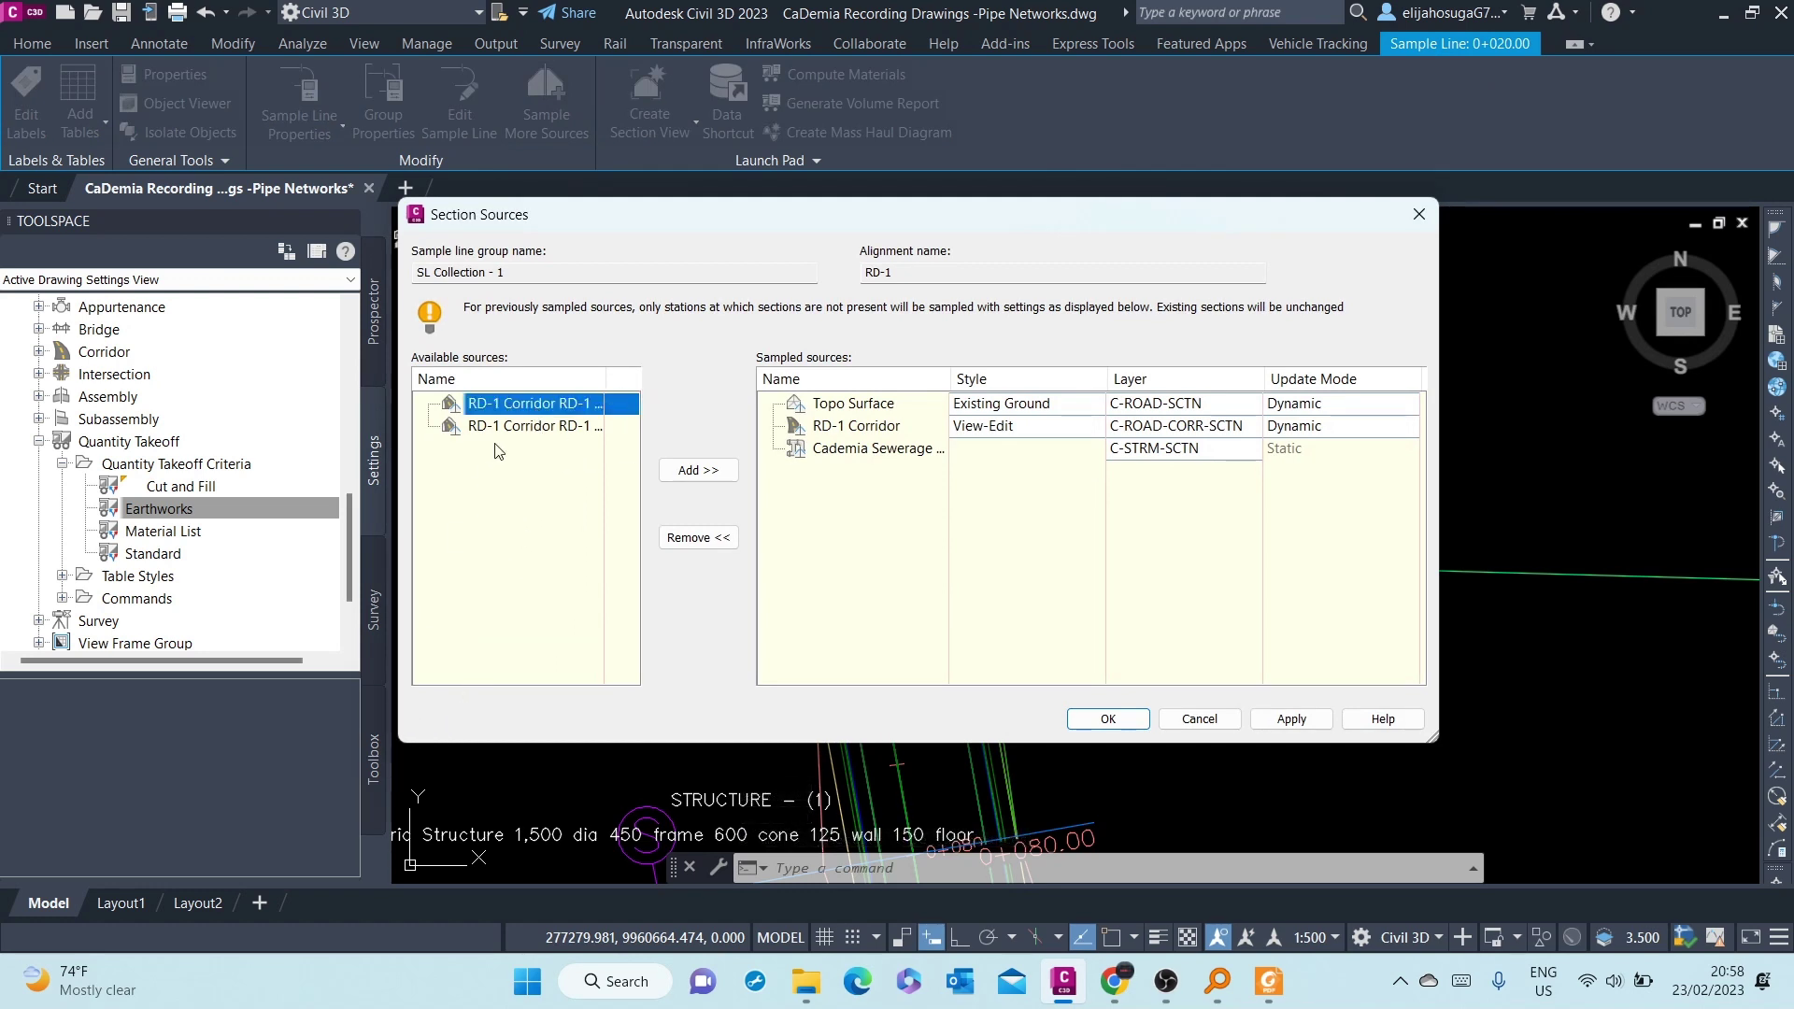
{"action": "left_click", "coordinate": [699, 470]}
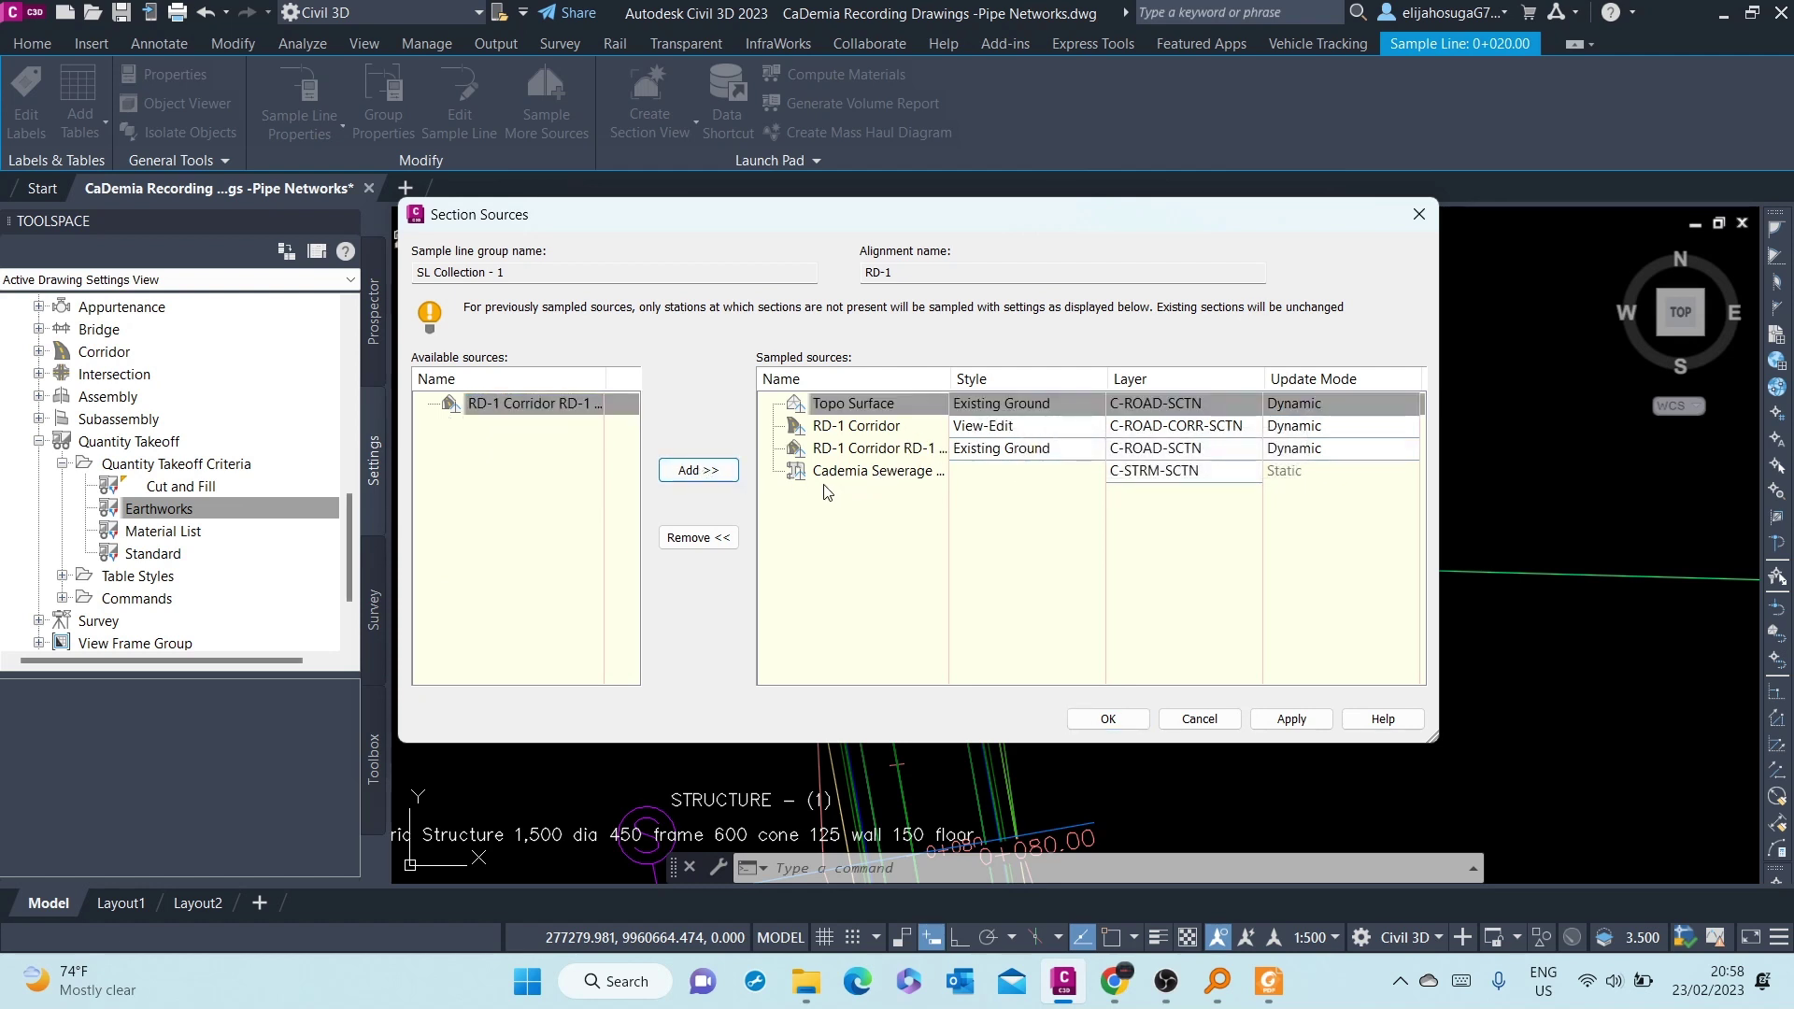
{"action": "left_click_drag", "start_coordinate": [952, 381], "coordinate": [1058, 375]}
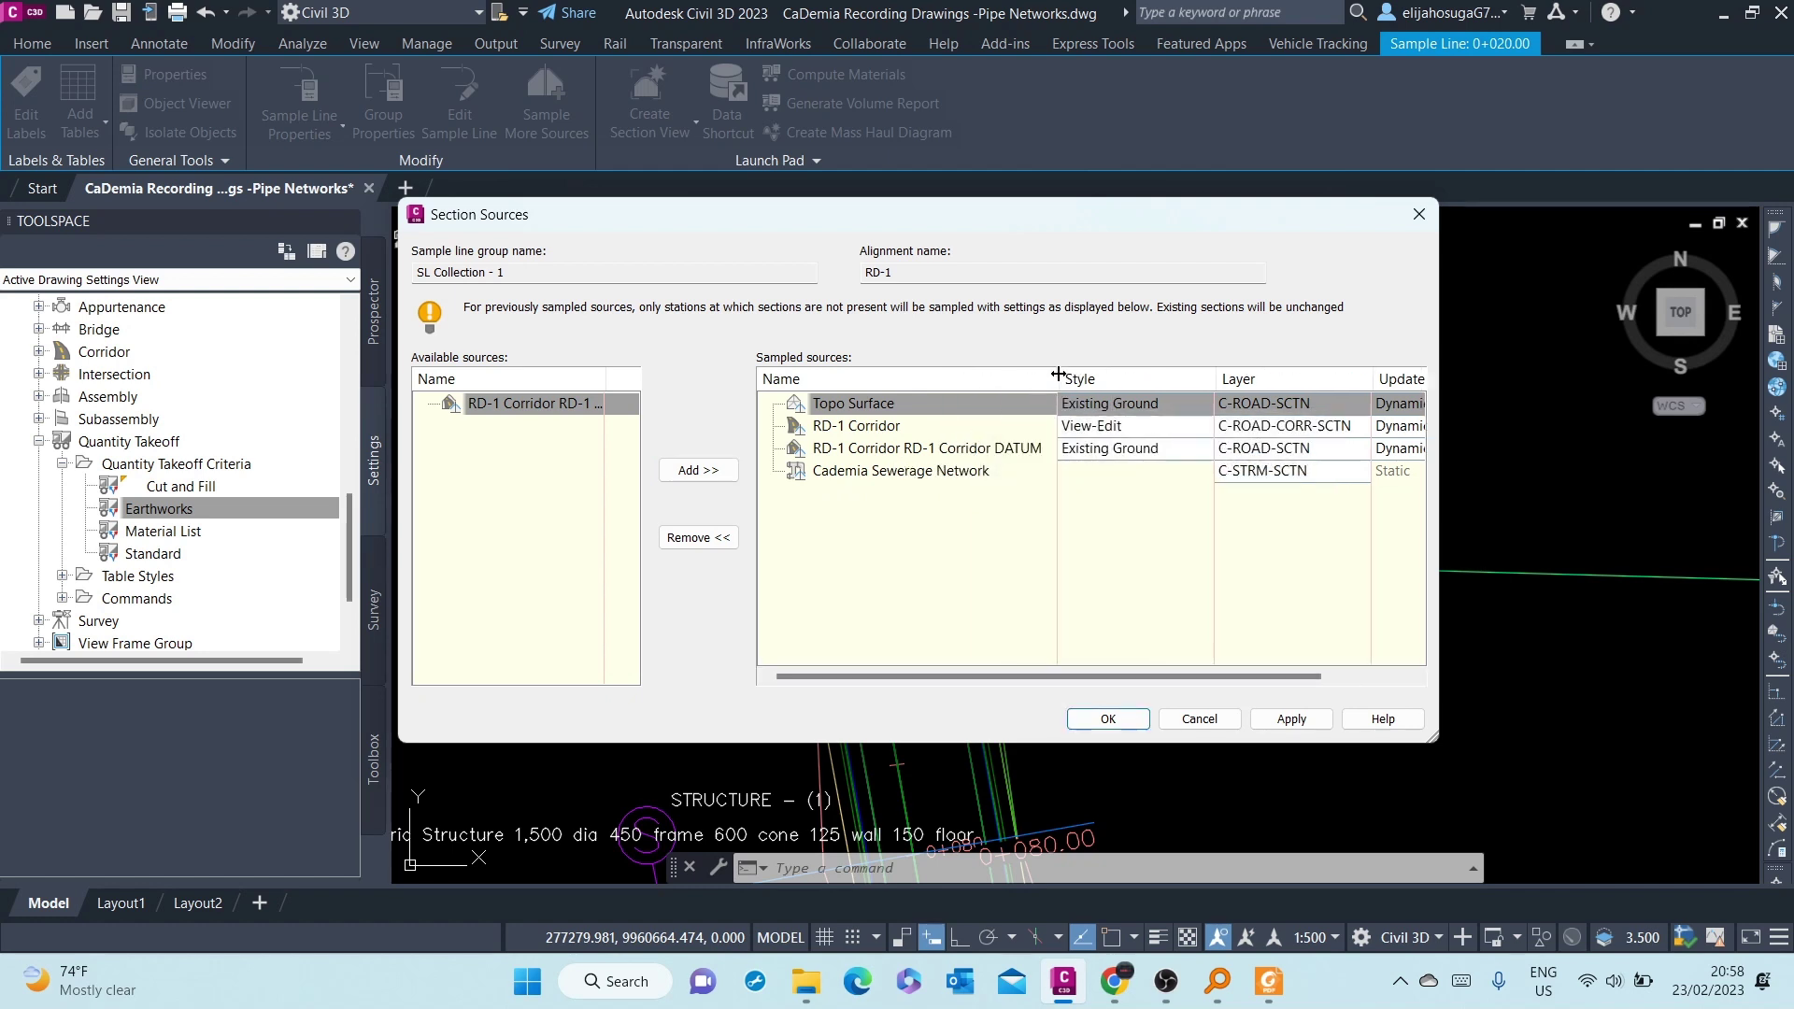
Step: Set the DATUM source's section style to Standard, then apply and accept
{"action": "left_click", "coordinate": [1126, 451]}
{"action": "left_click", "coordinate": [1348, 301]}
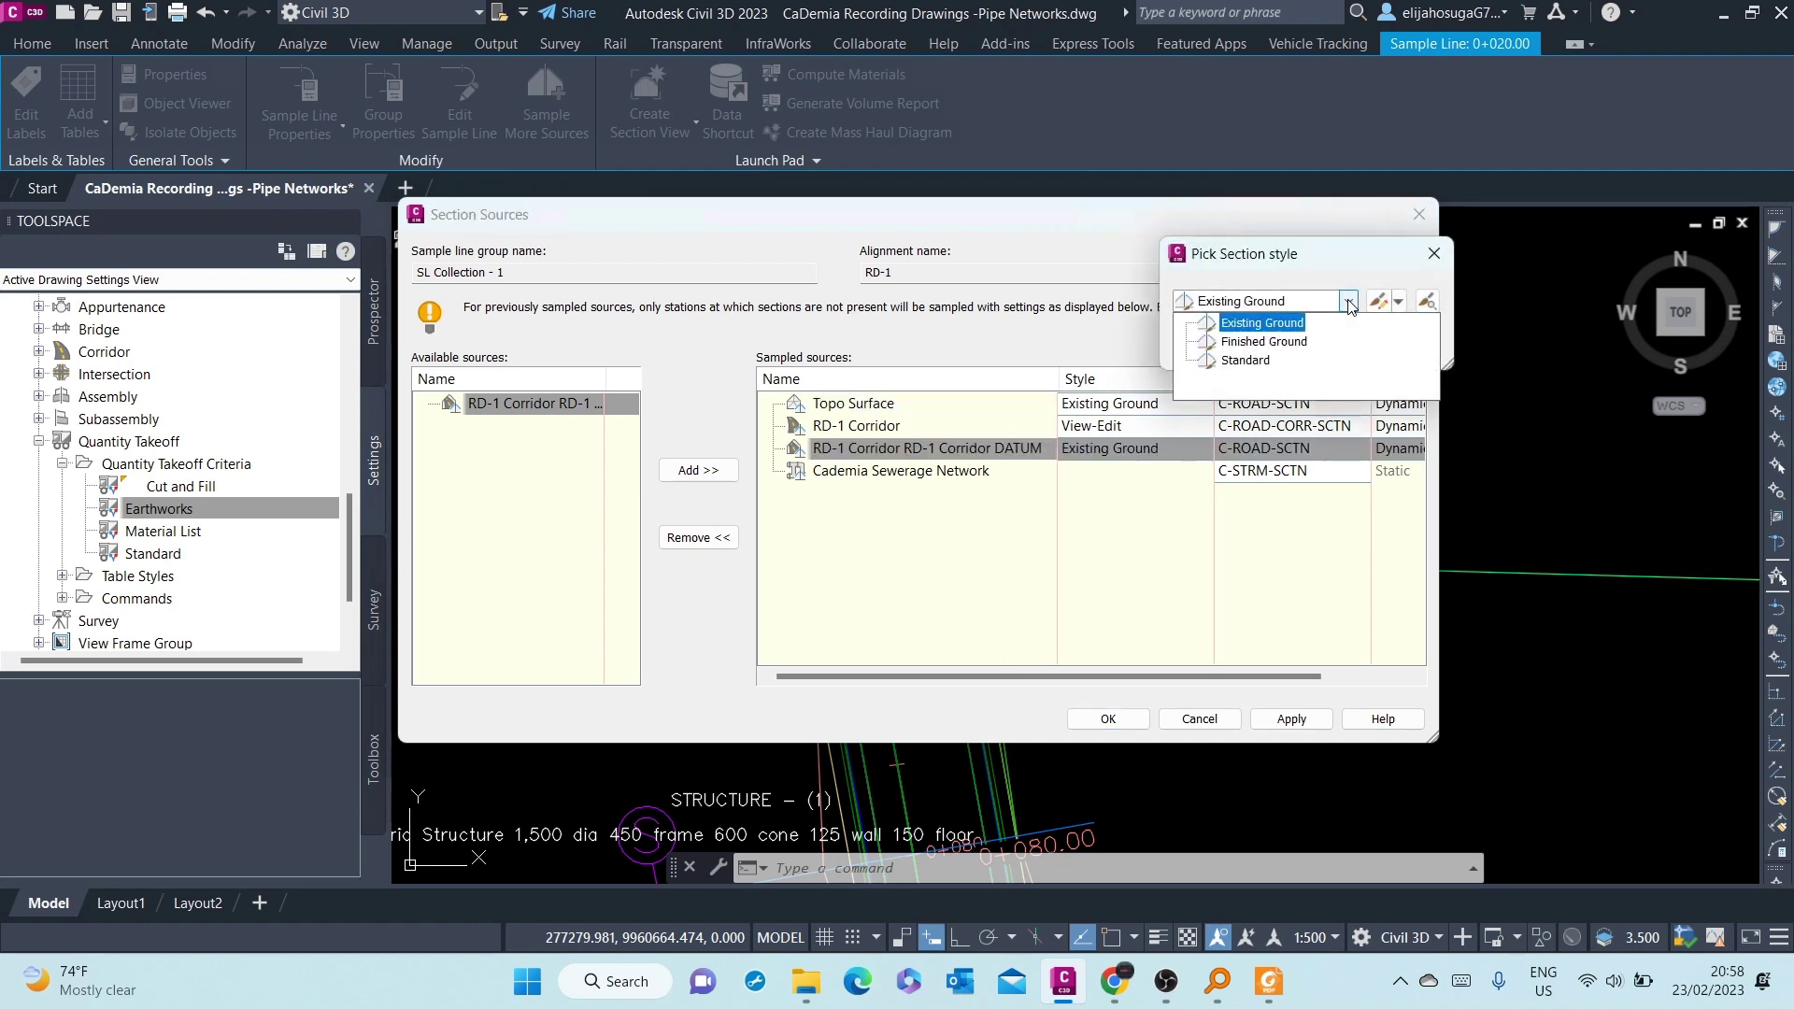
{"action": "left_click", "coordinate": [1226, 361]}
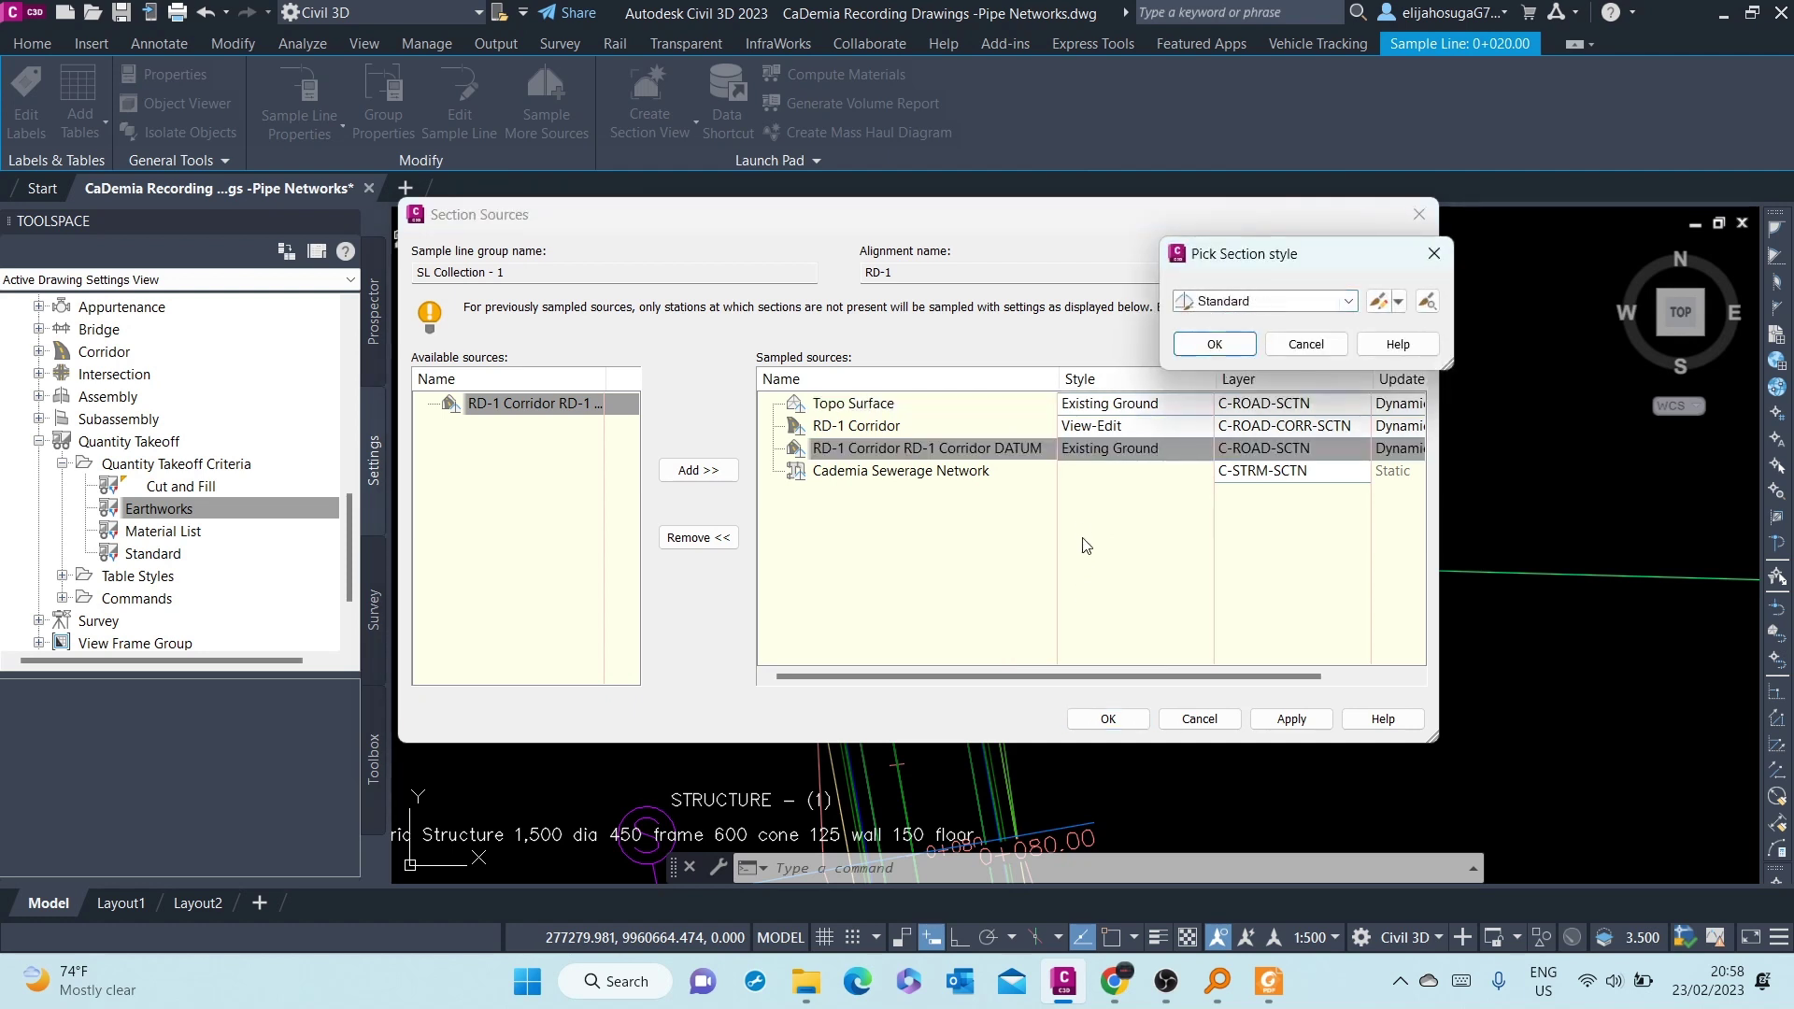
{"action": "left_click", "coordinate": [1224, 344]}
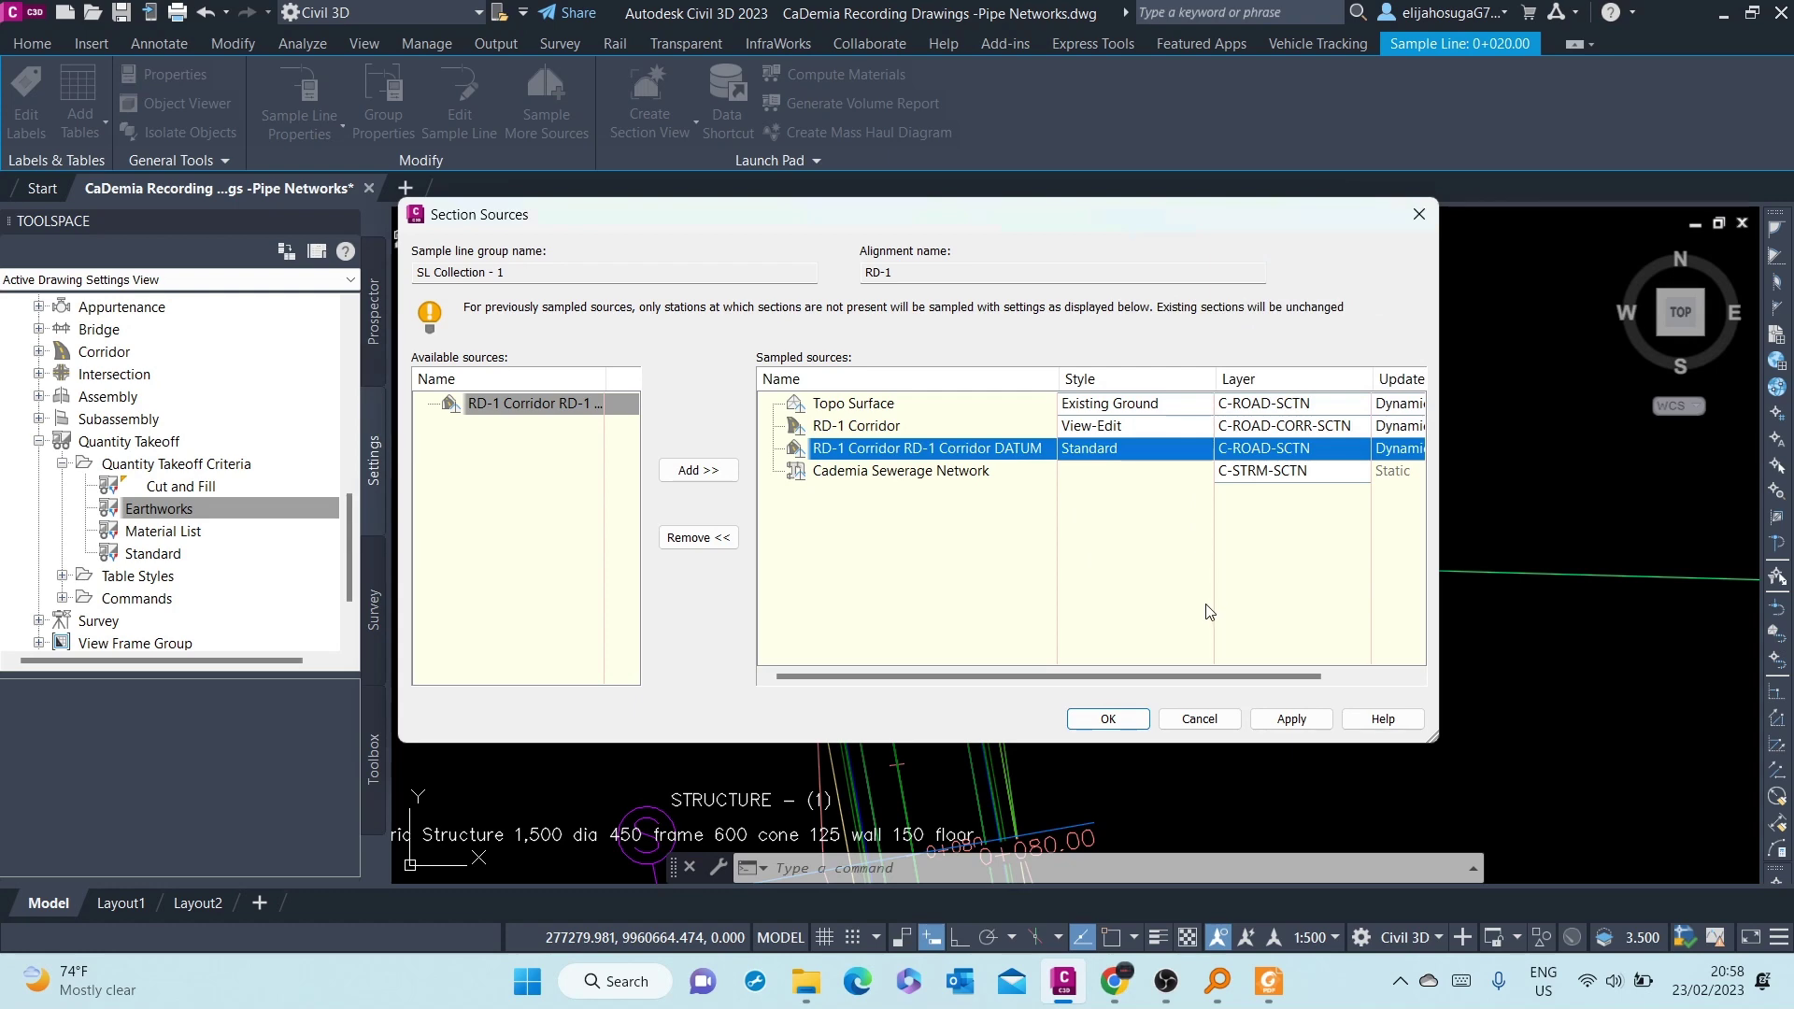
{"action": "left_click", "coordinate": [1290, 720]}
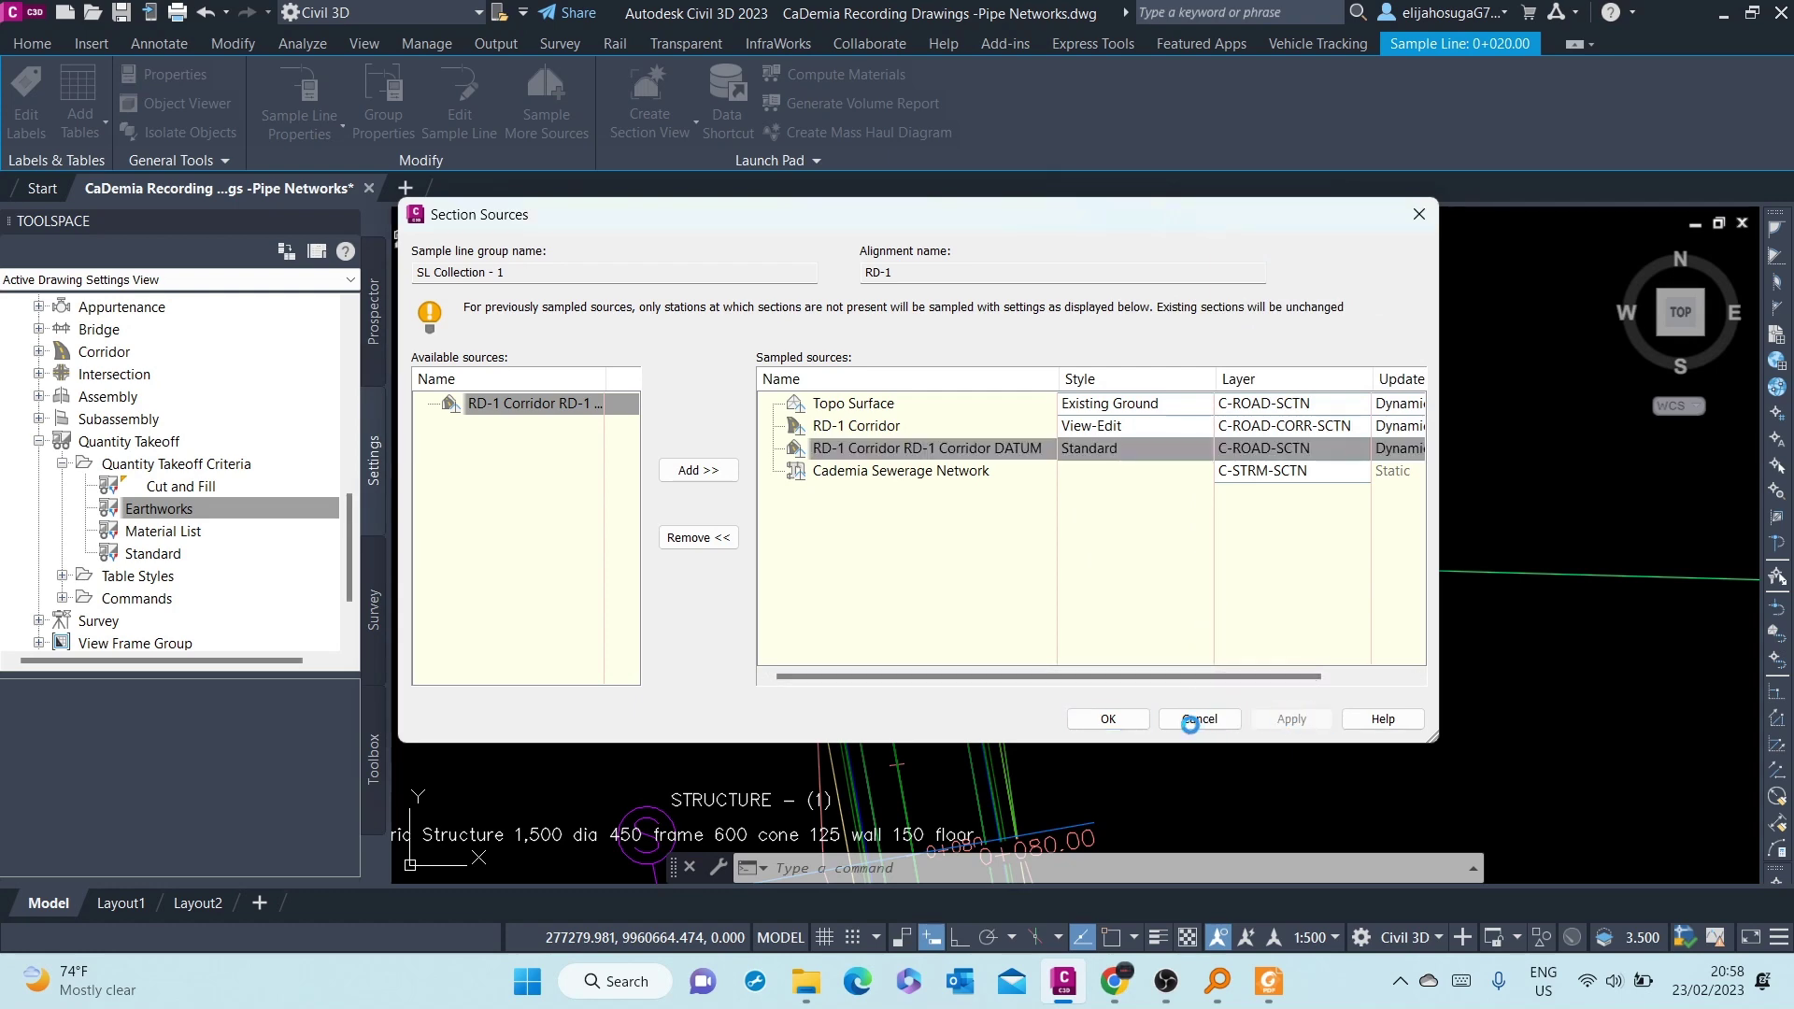
{"action": "left_click", "coordinate": [1125, 729]}
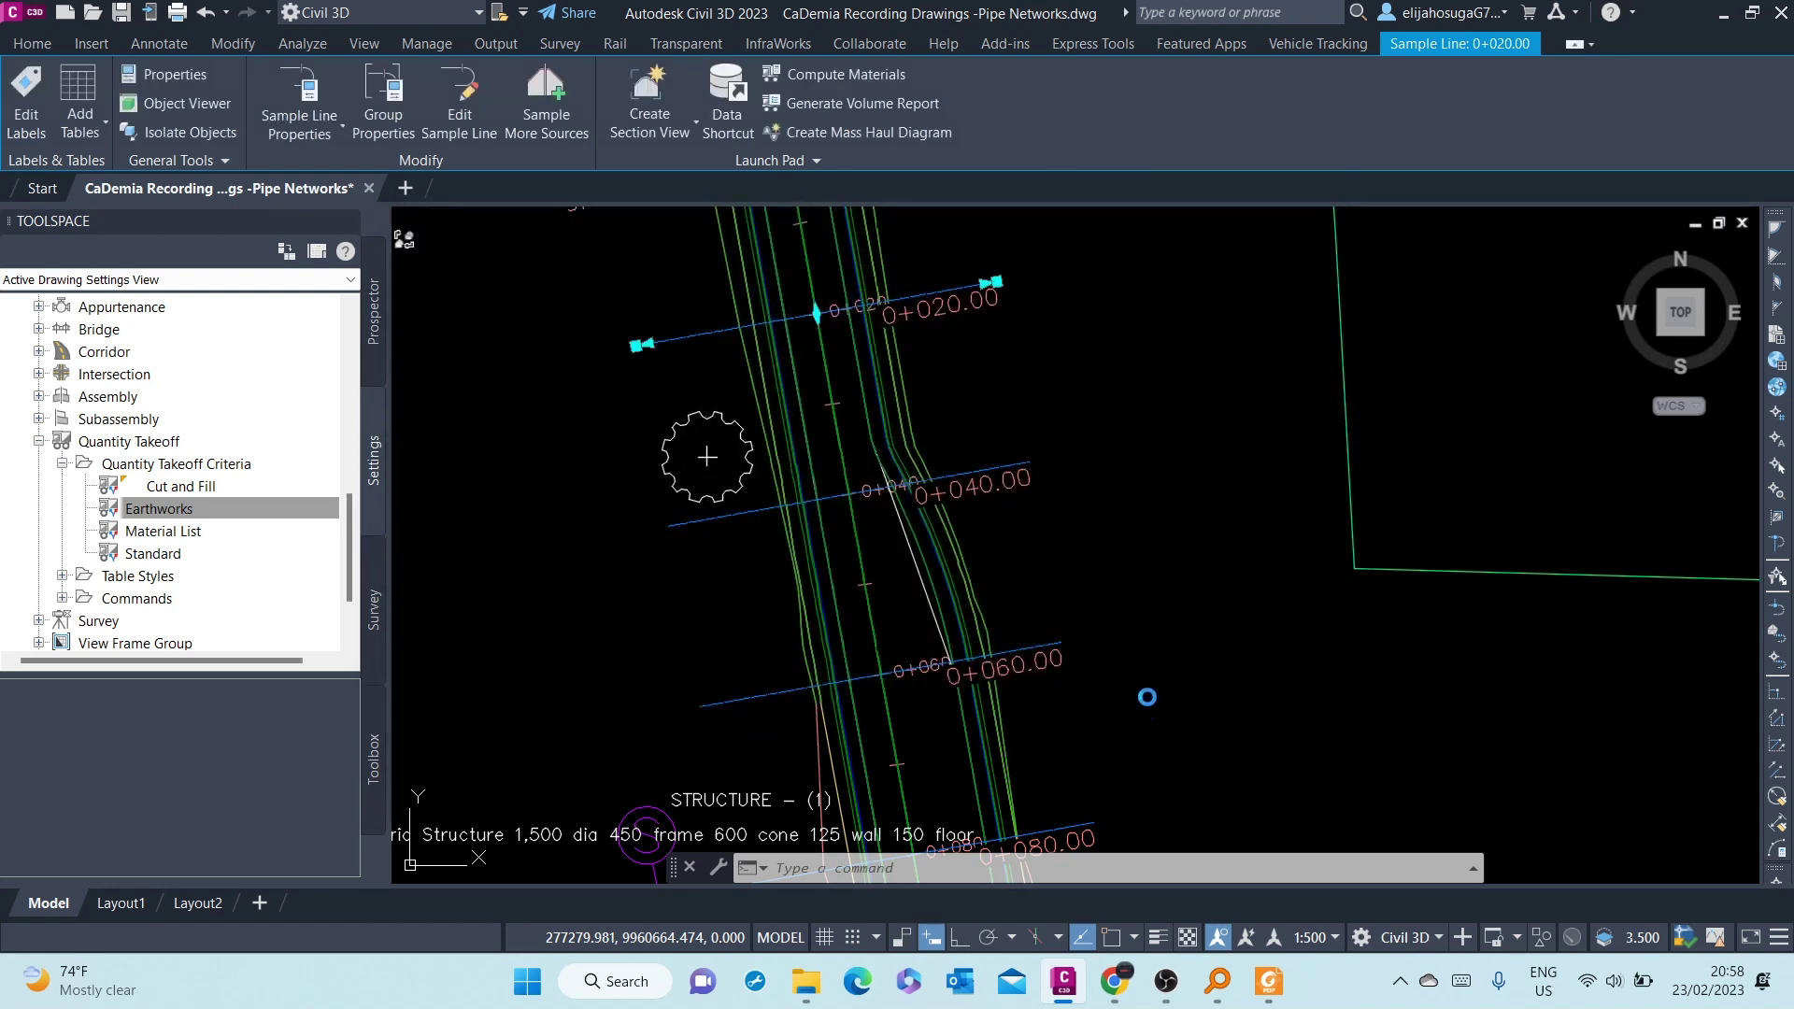
Step: Zoom out to the full corridor and deselect sample line 0+020.00 with Esc
{"action": "scroll", "coordinate": [875, 392], "scroll_direction": "down", "scroll_amount": 2}
{"action": "scroll", "coordinate": [876, 393], "scroll_direction": "down", "scroll_amount": 3}
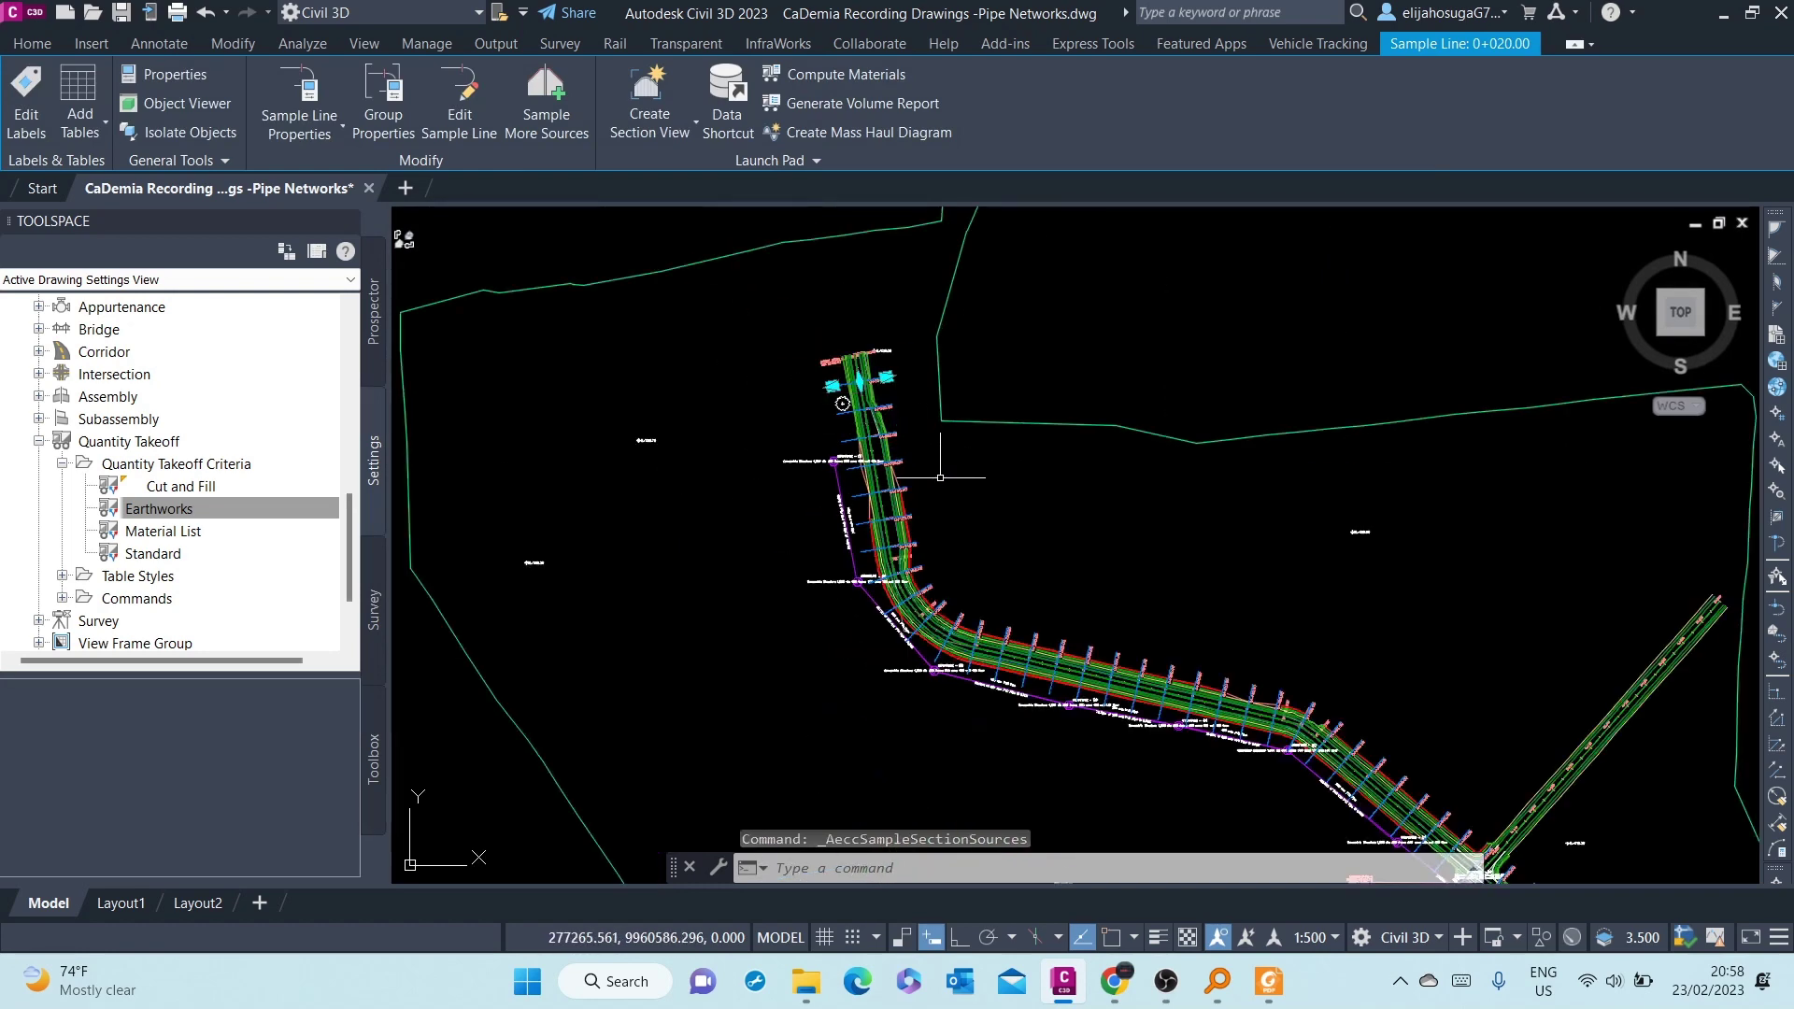
{"action": "scroll", "coordinate": [875, 467], "scroll_direction": "up", "scroll_amount": 1}
{"action": "scroll", "coordinate": [877, 523], "scroll_direction": "down", "scroll_amount": 2}
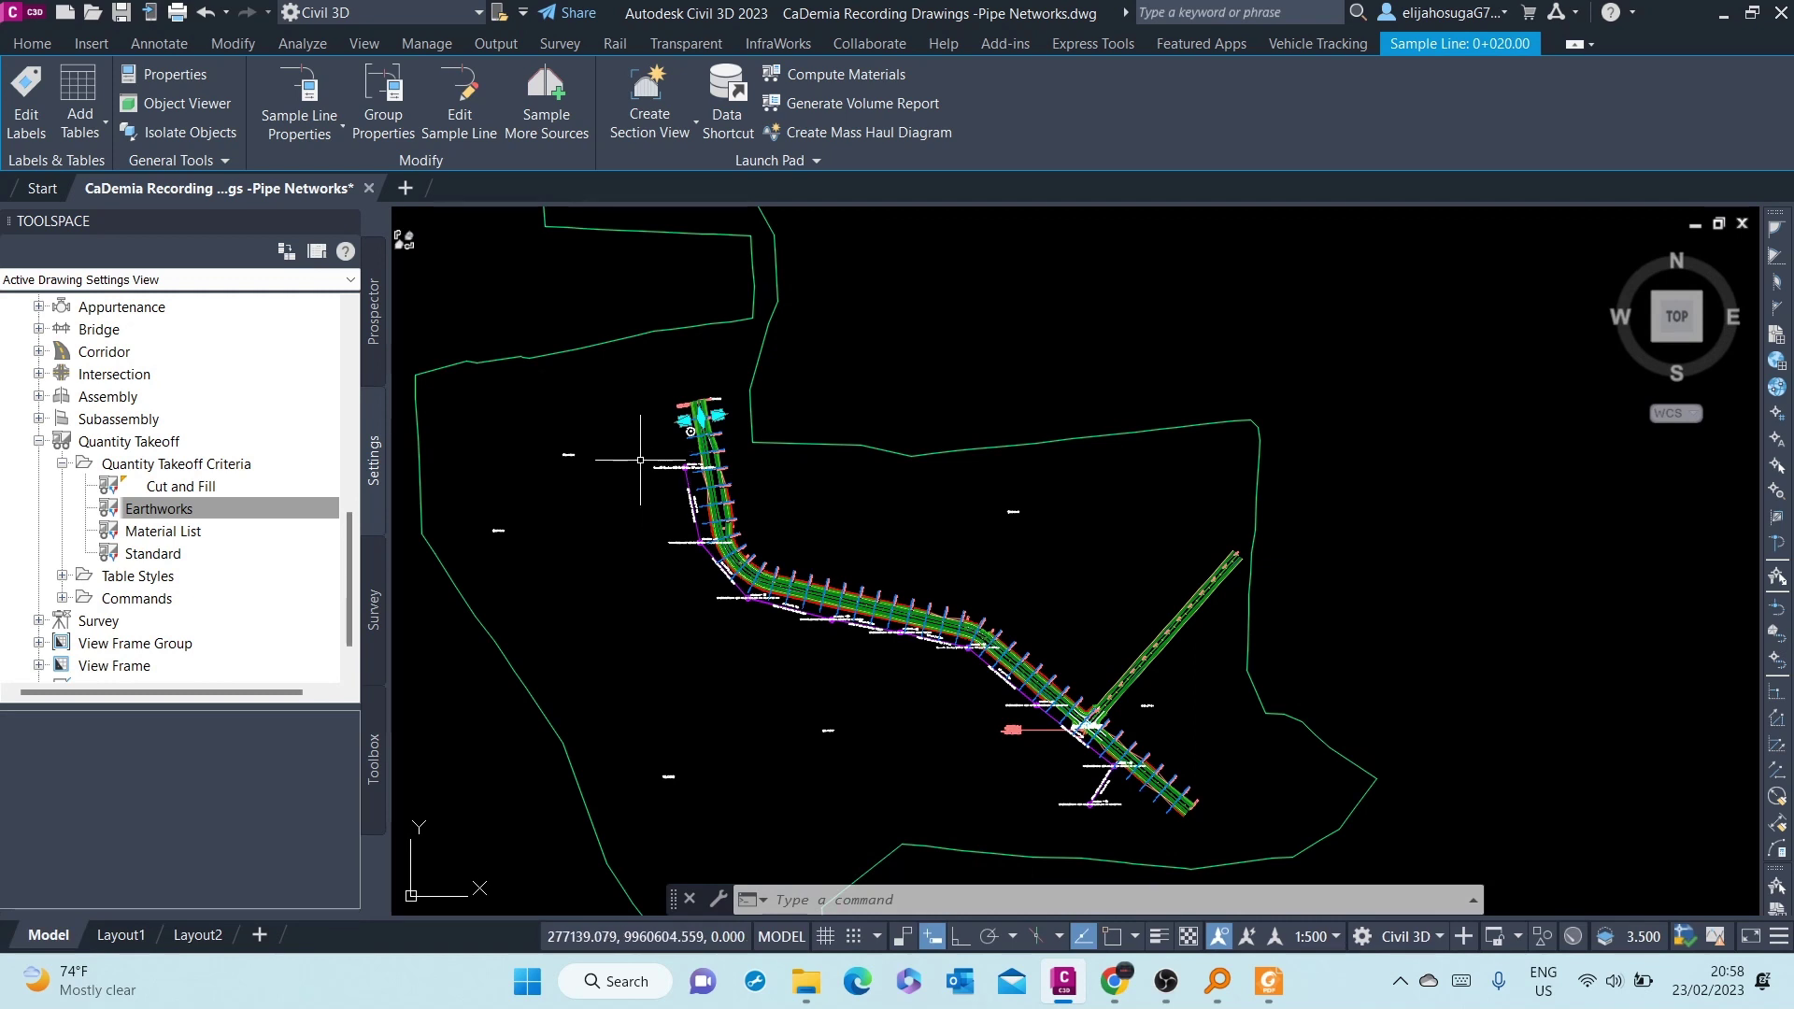
{"action": "key", "text": "Escape"}
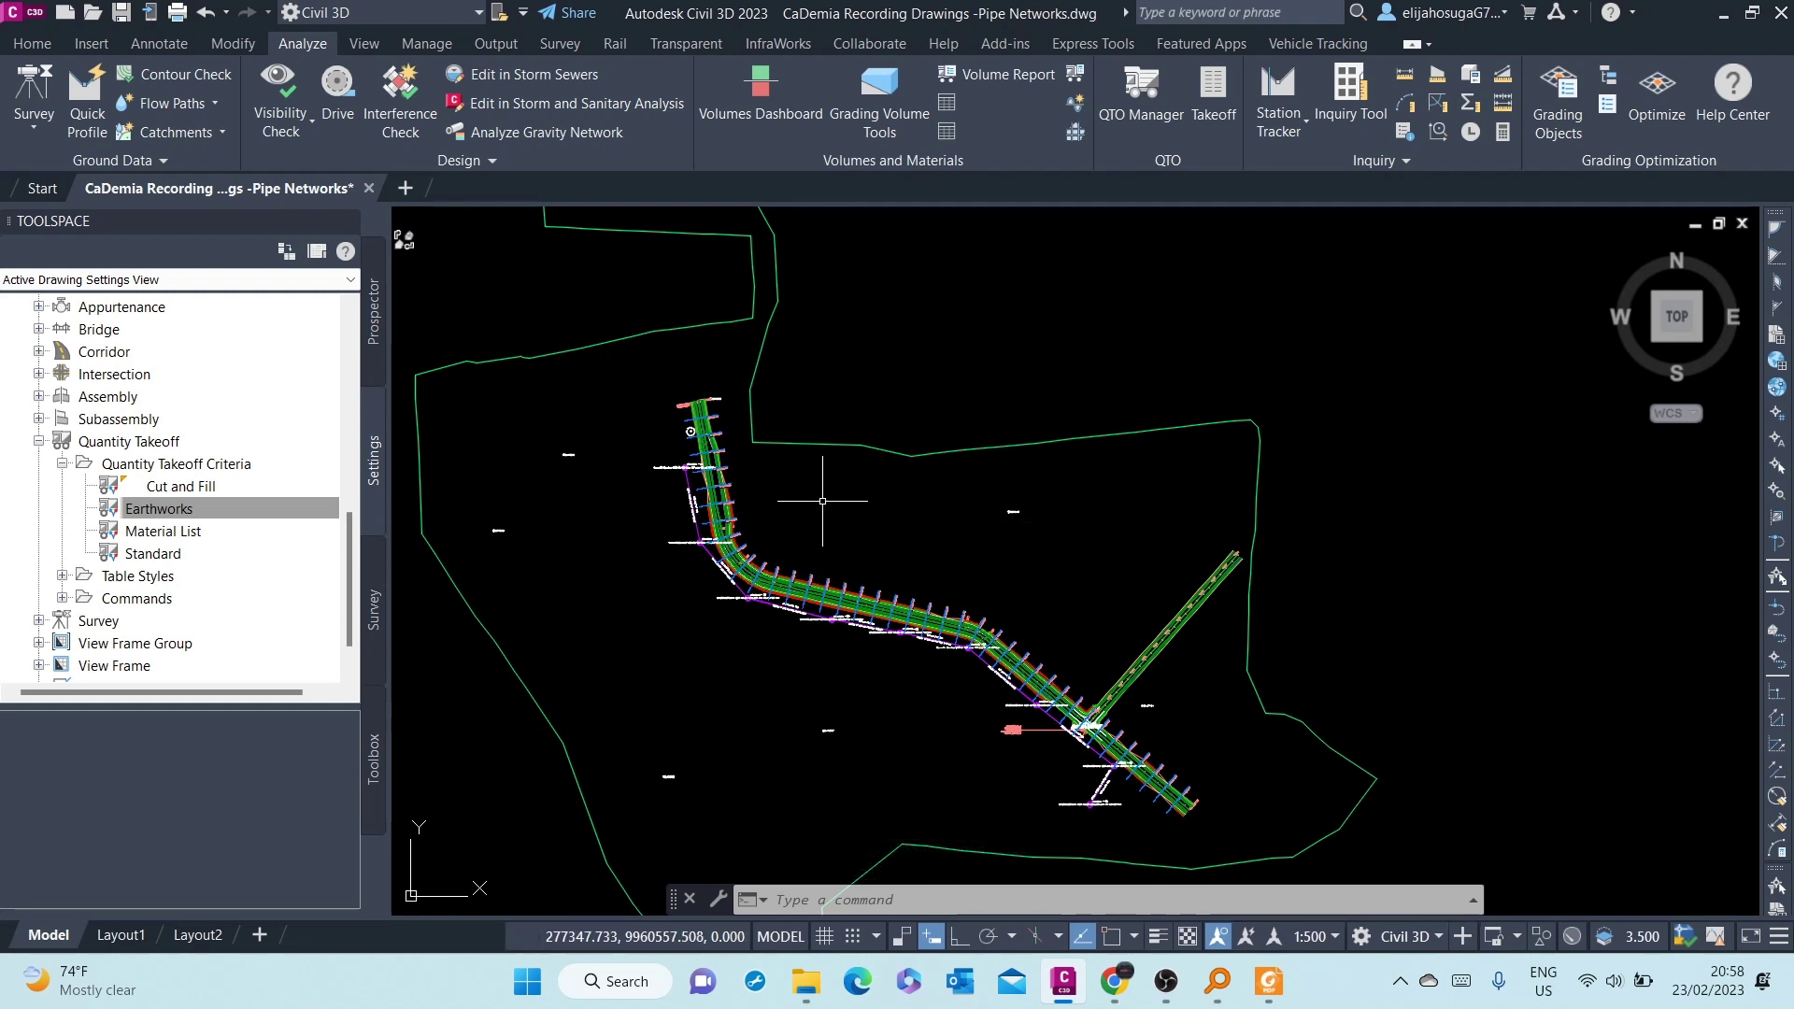
Step: Start Compute Materials for RD-1 and SL Collection - 1 with Earthworks criteria
{"action": "left_click", "coordinate": [1077, 81]}
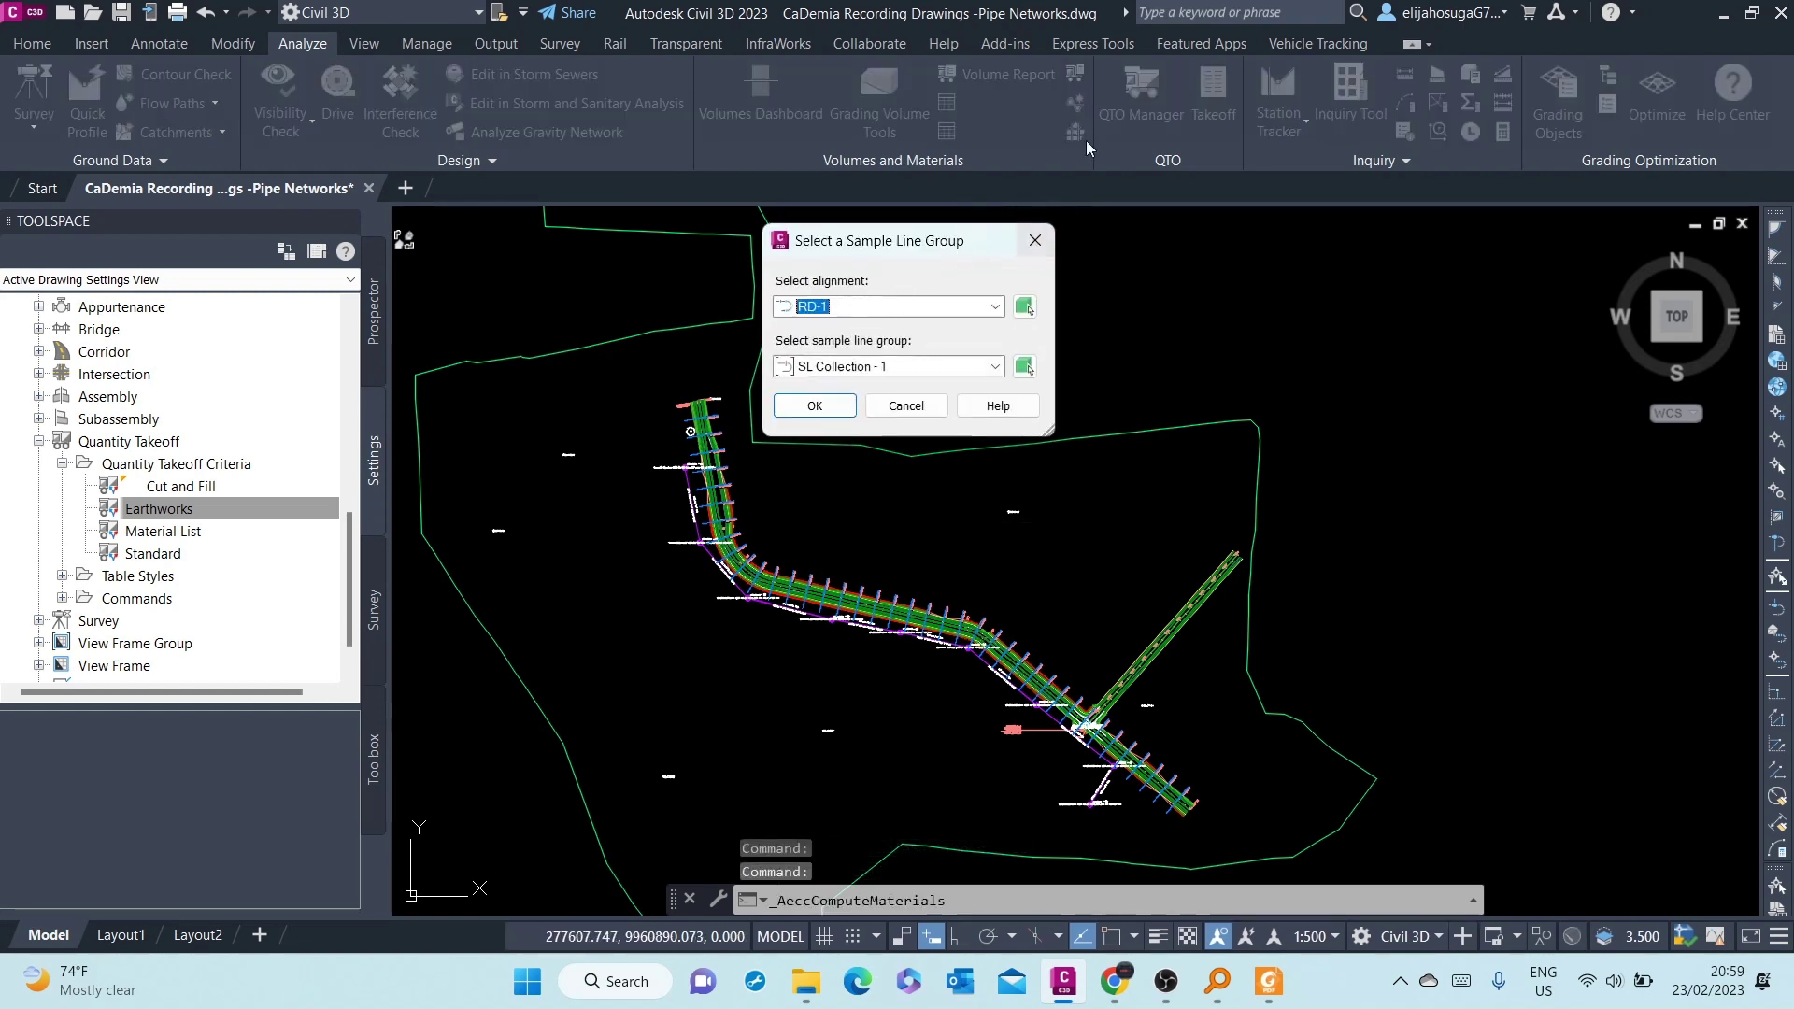
{"action": "left_click", "coordinate": [1035, 240]}
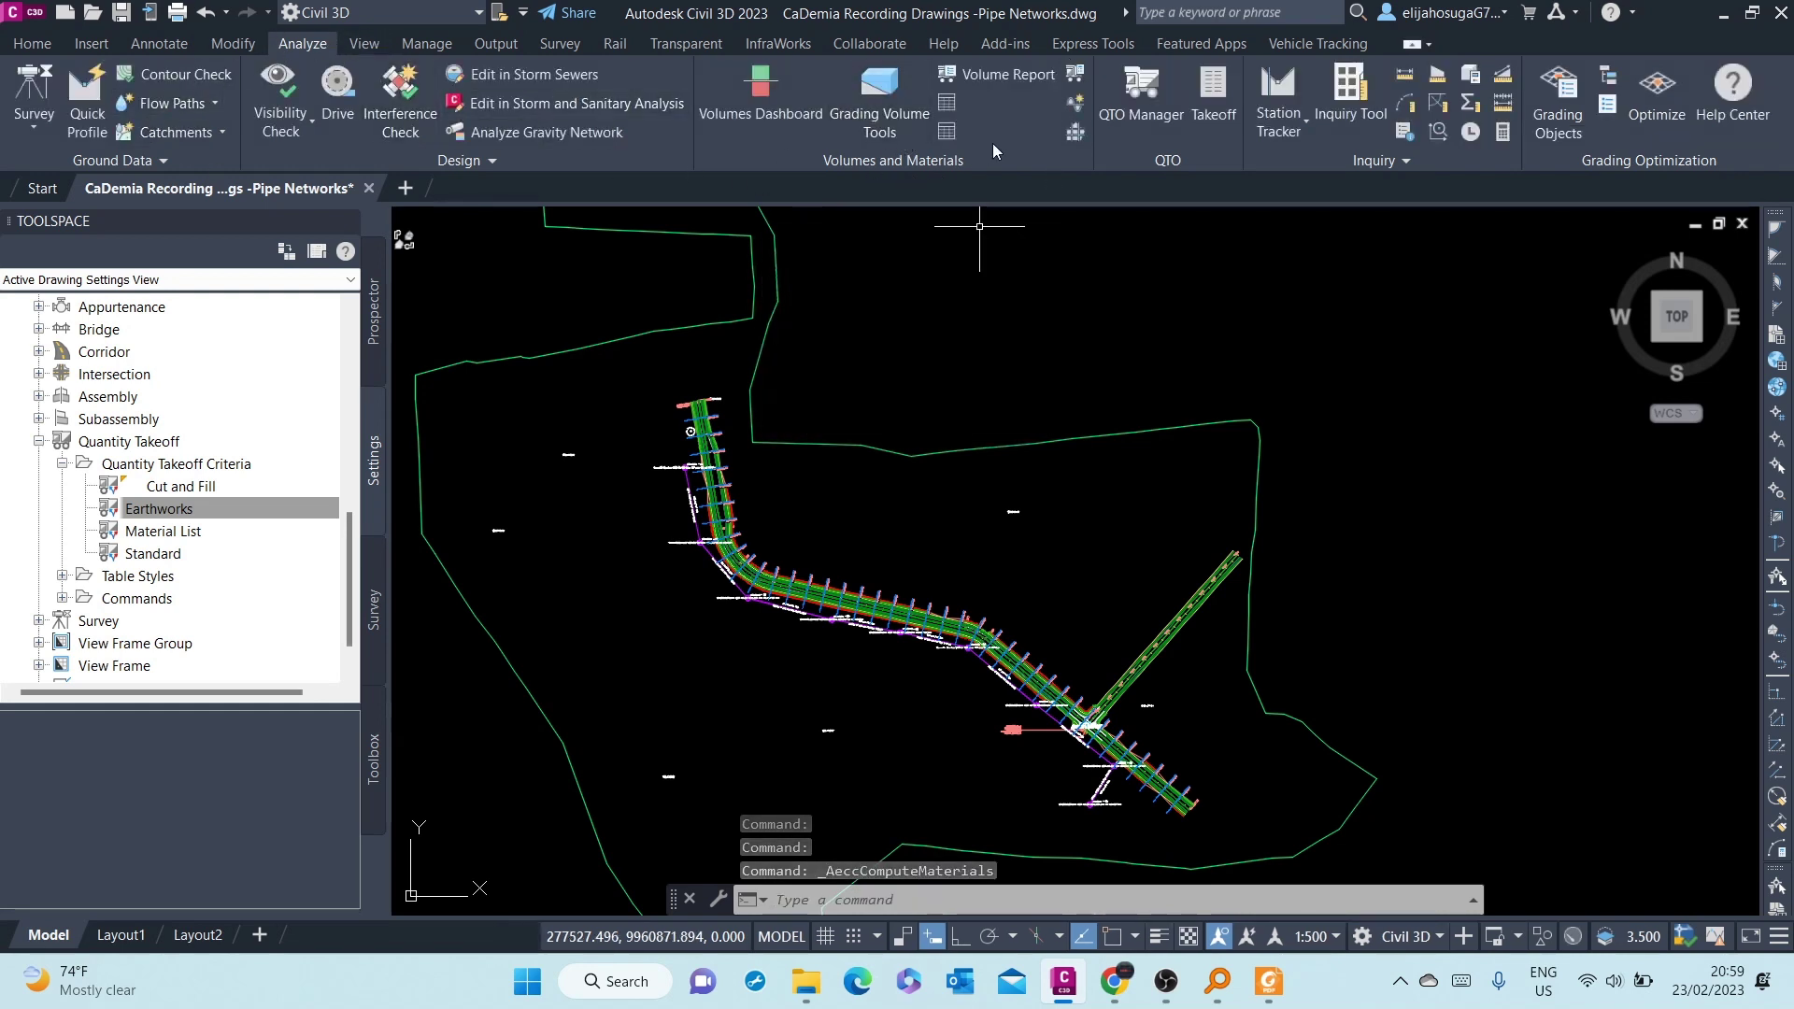
{"action": "left_click", "coordinate": [1079, 75]}
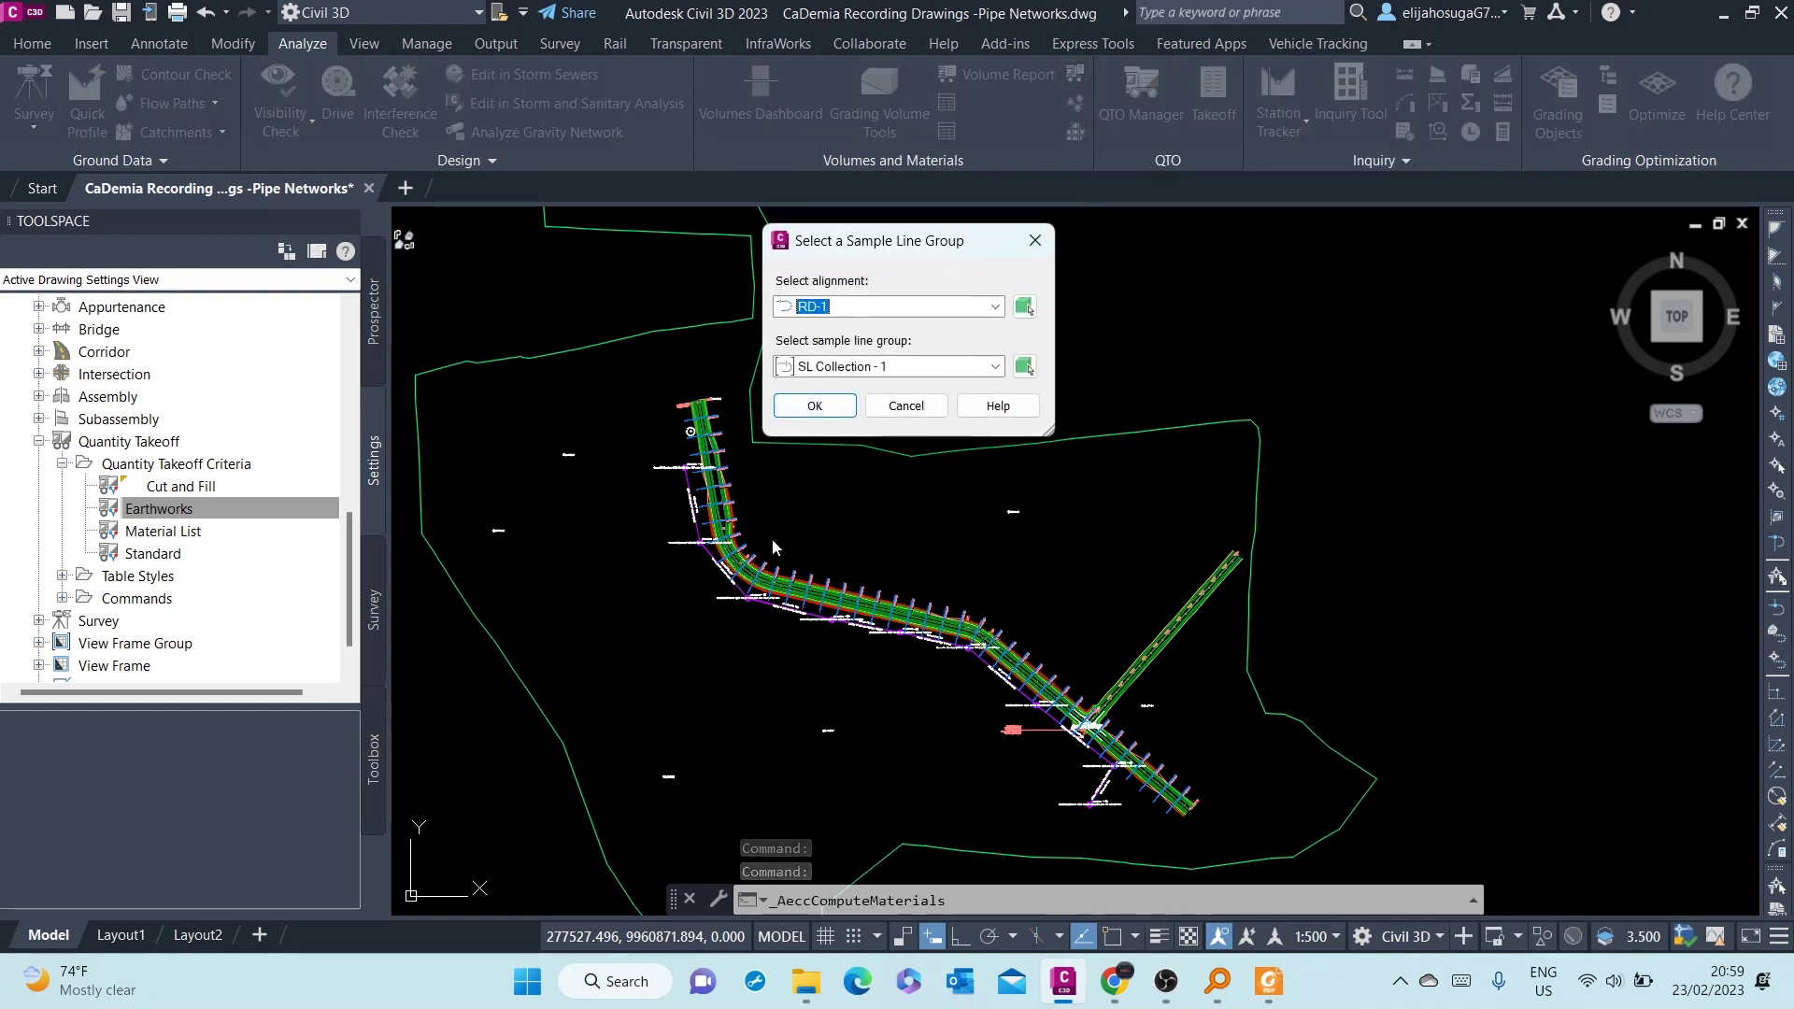
{"action": "left_click", "coordinate": [824, 412]}
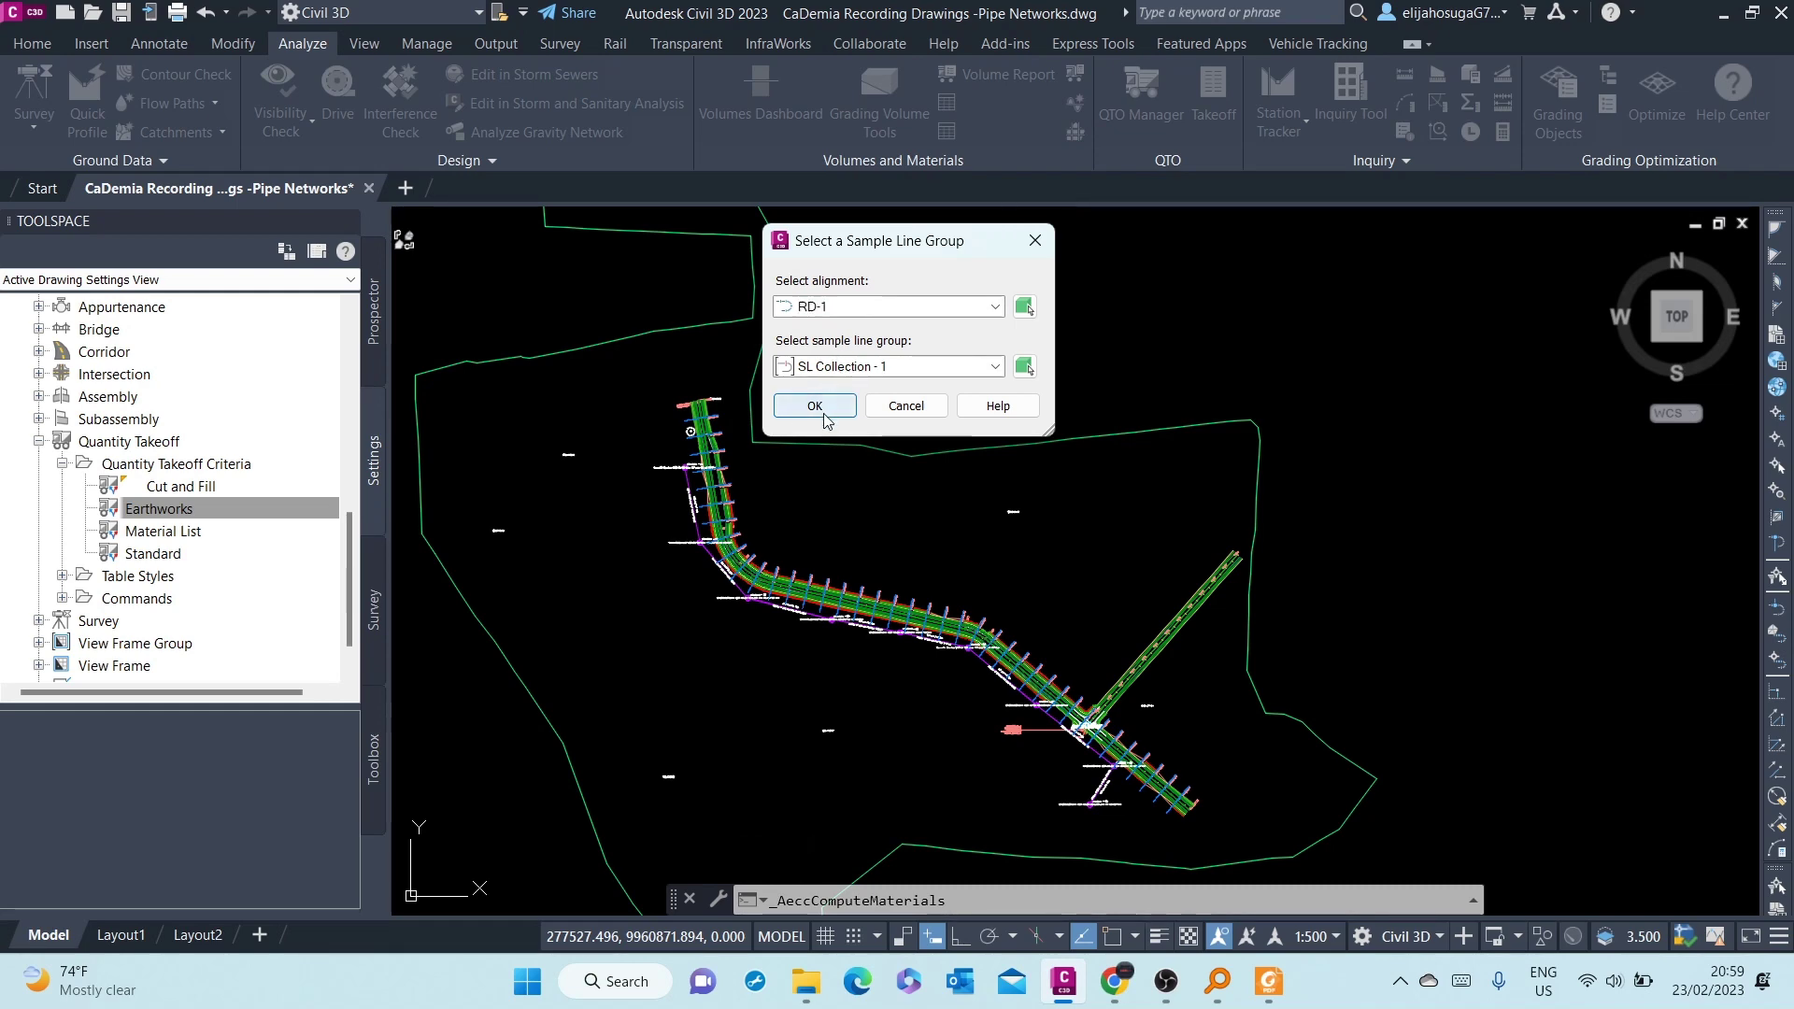
{"action": "left_click", "coordinate": [645, 207]}
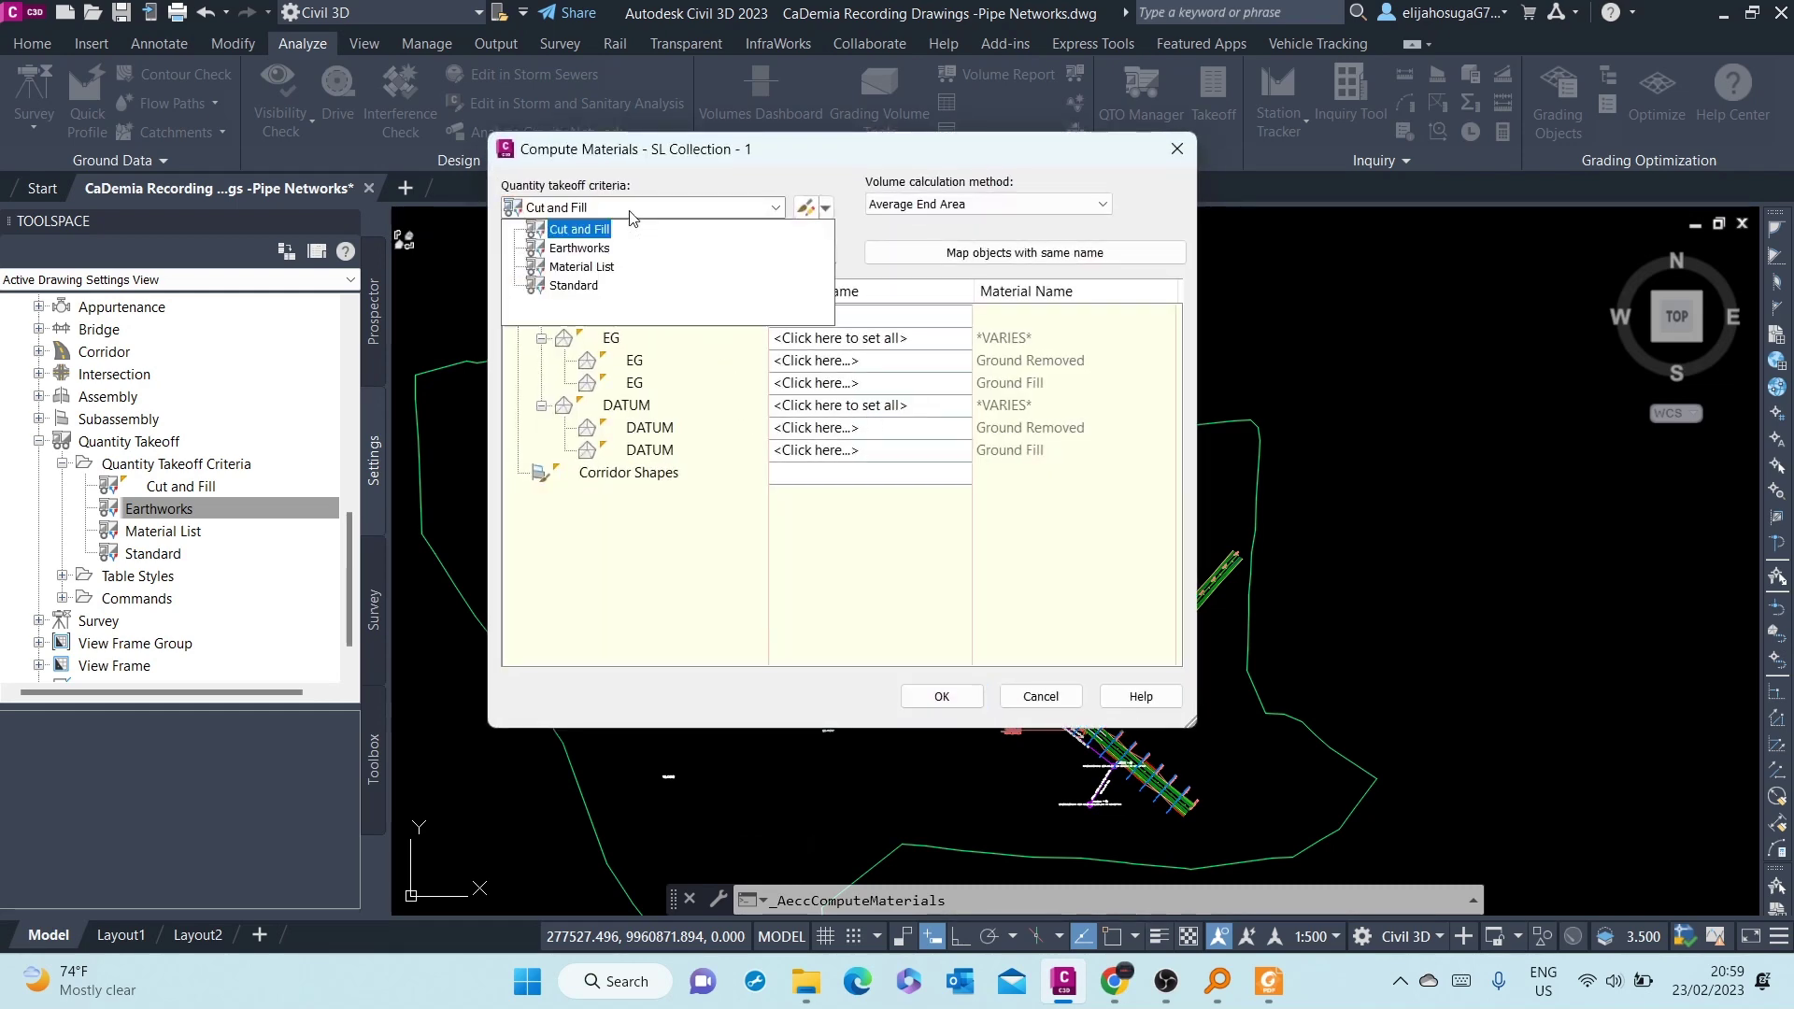
{"action": "left_click", "coordinate": [602, 240]}
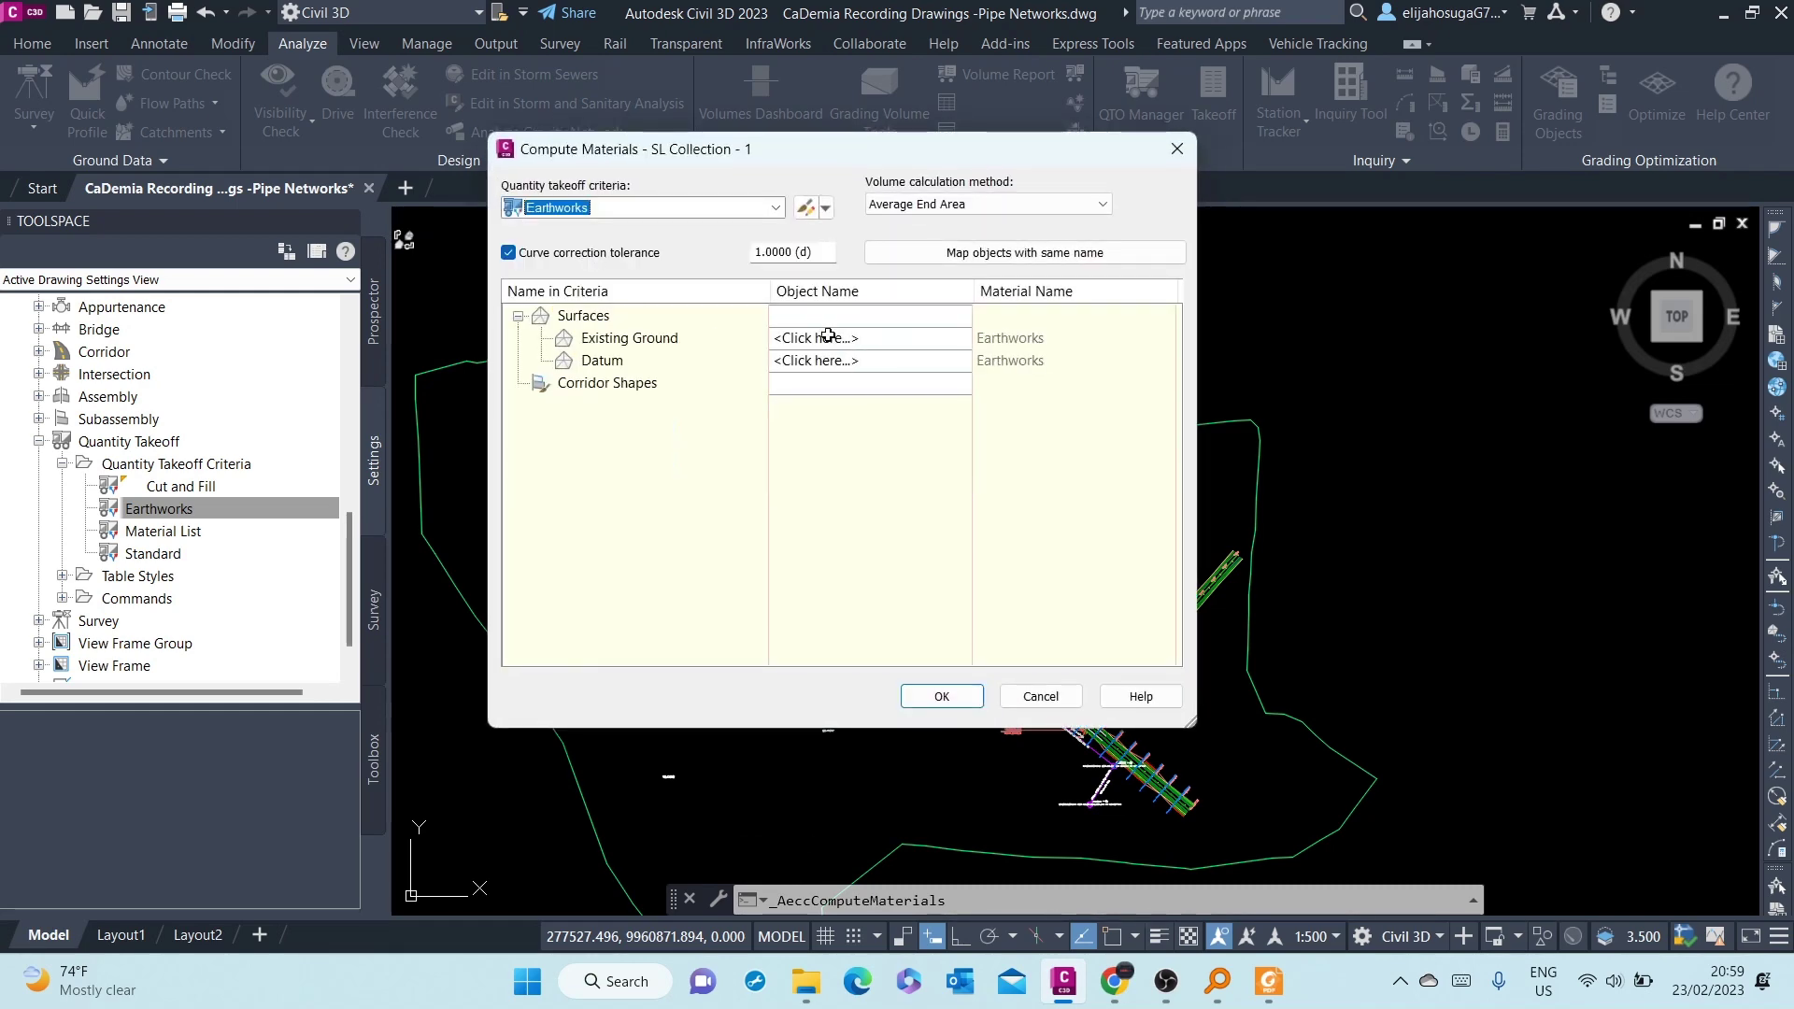
Step: Compute Composite Volume with Topo Surface as existing ground and RD-1 Corridor DATUM as datum
{"action": "left_click", "coordinate": [985, 206]}
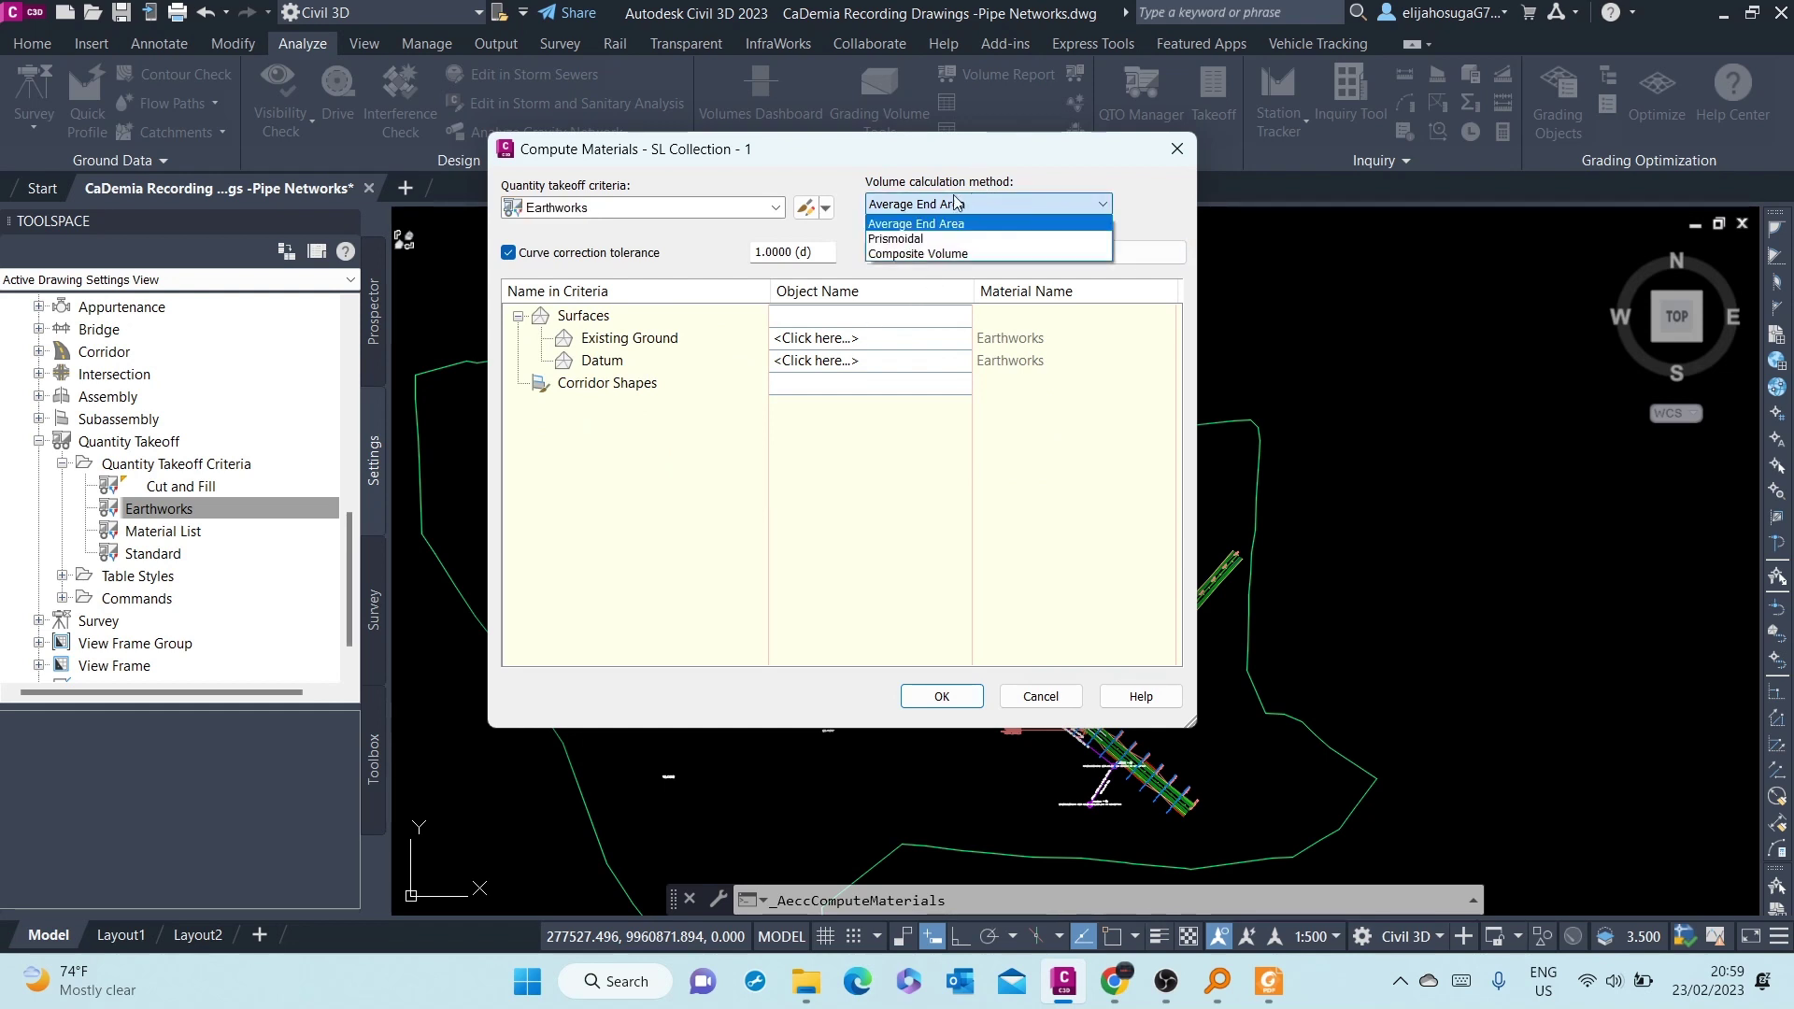
{"action": "left_click", "coordinate": [911, 251]}
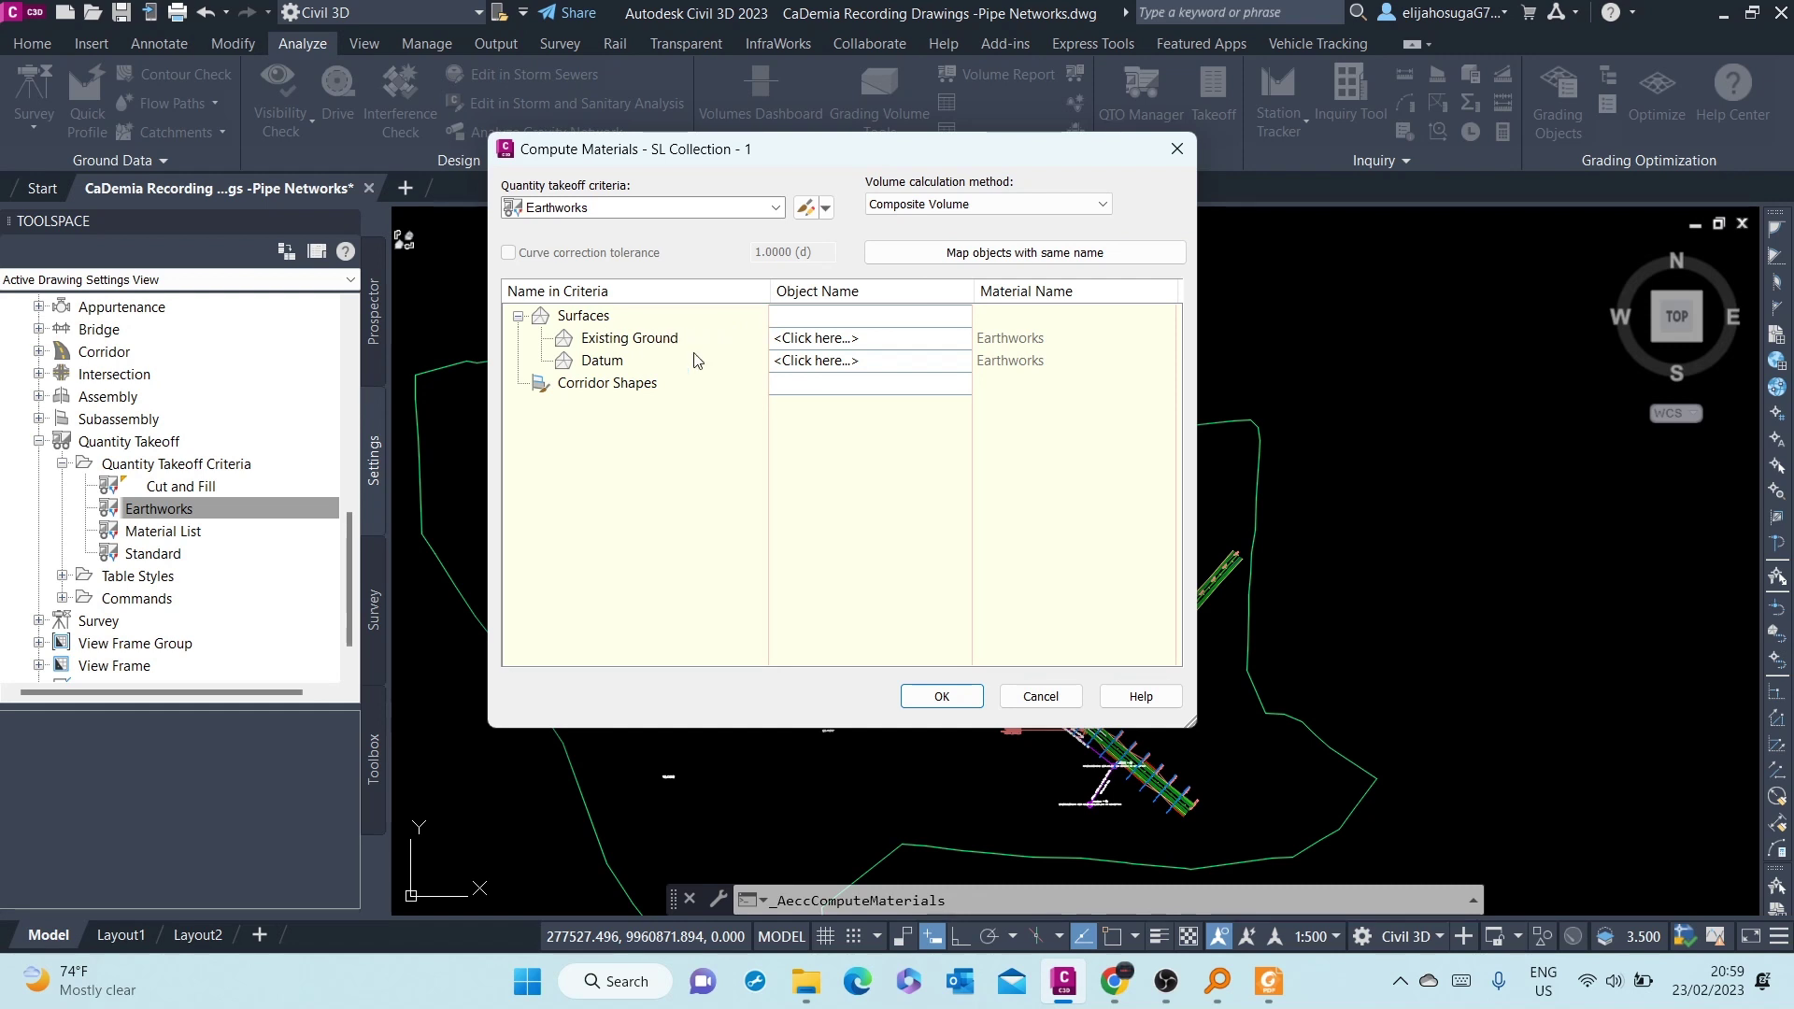
{"action": "left_click", "coordinate": [831, 338]}
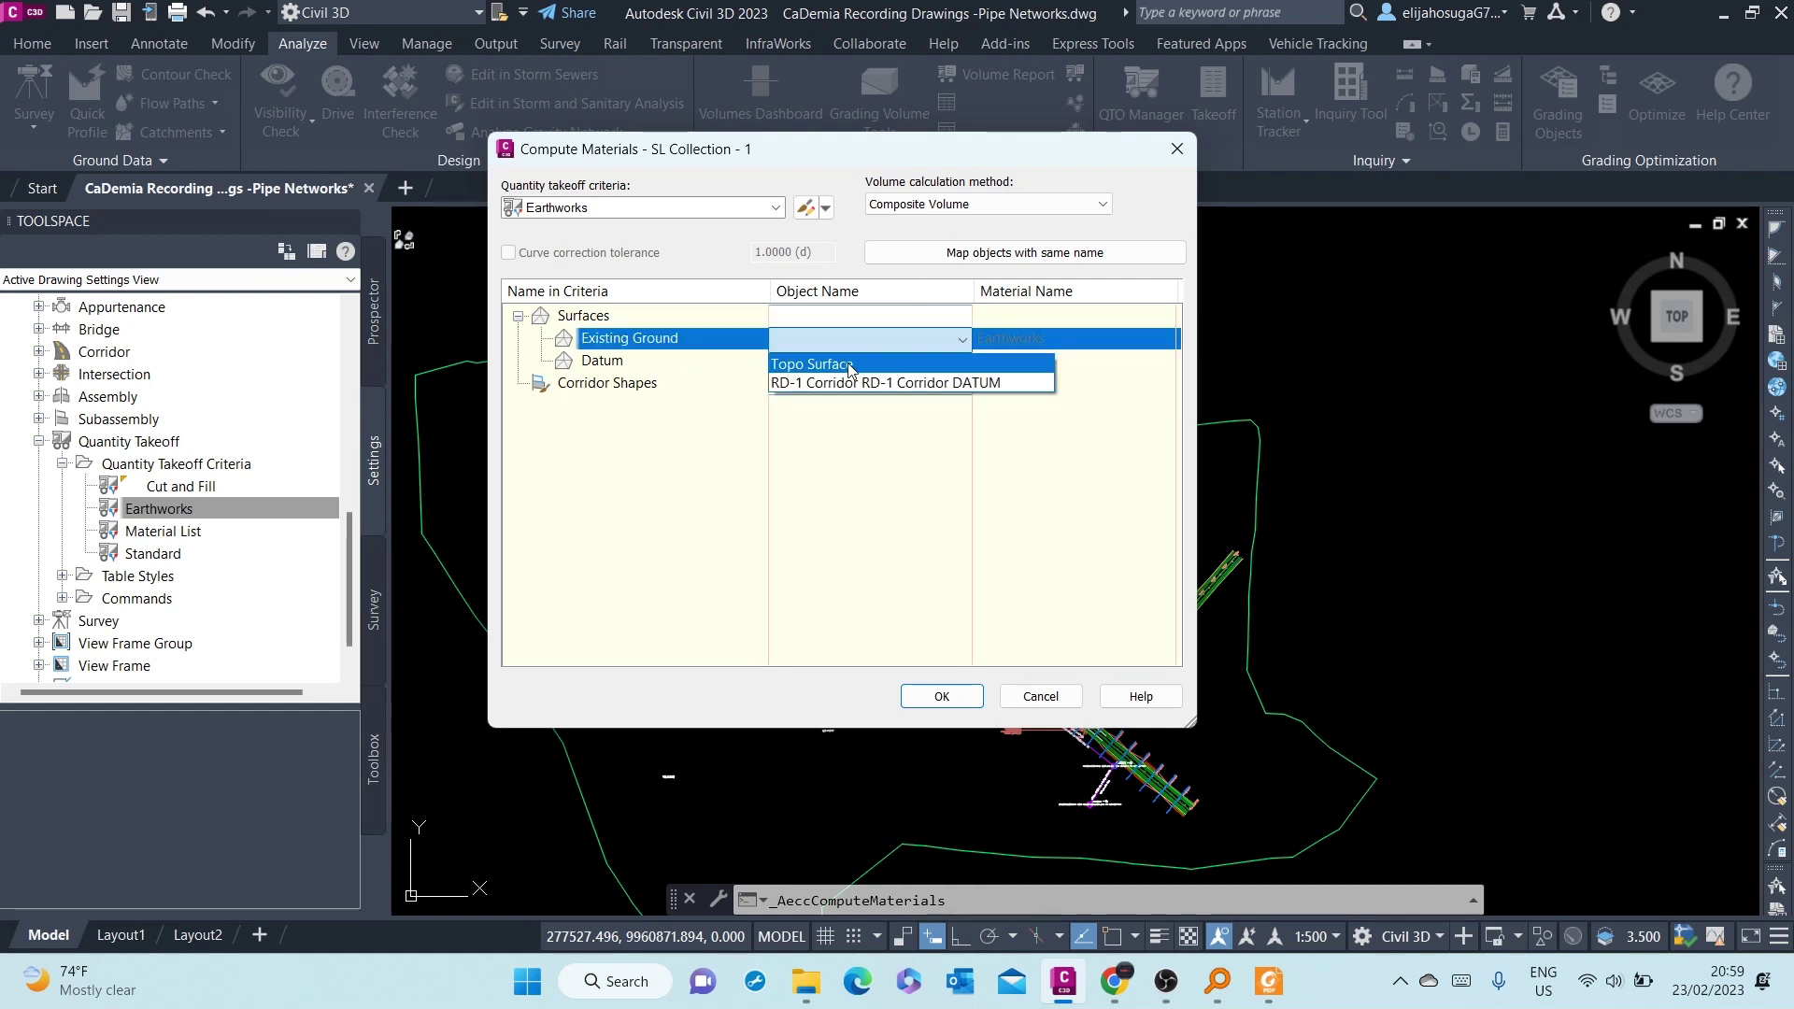
{"action": "left_click", "coordinate": [835, 362]}
{"action": "left_click", "coordinate": [836, 362]}
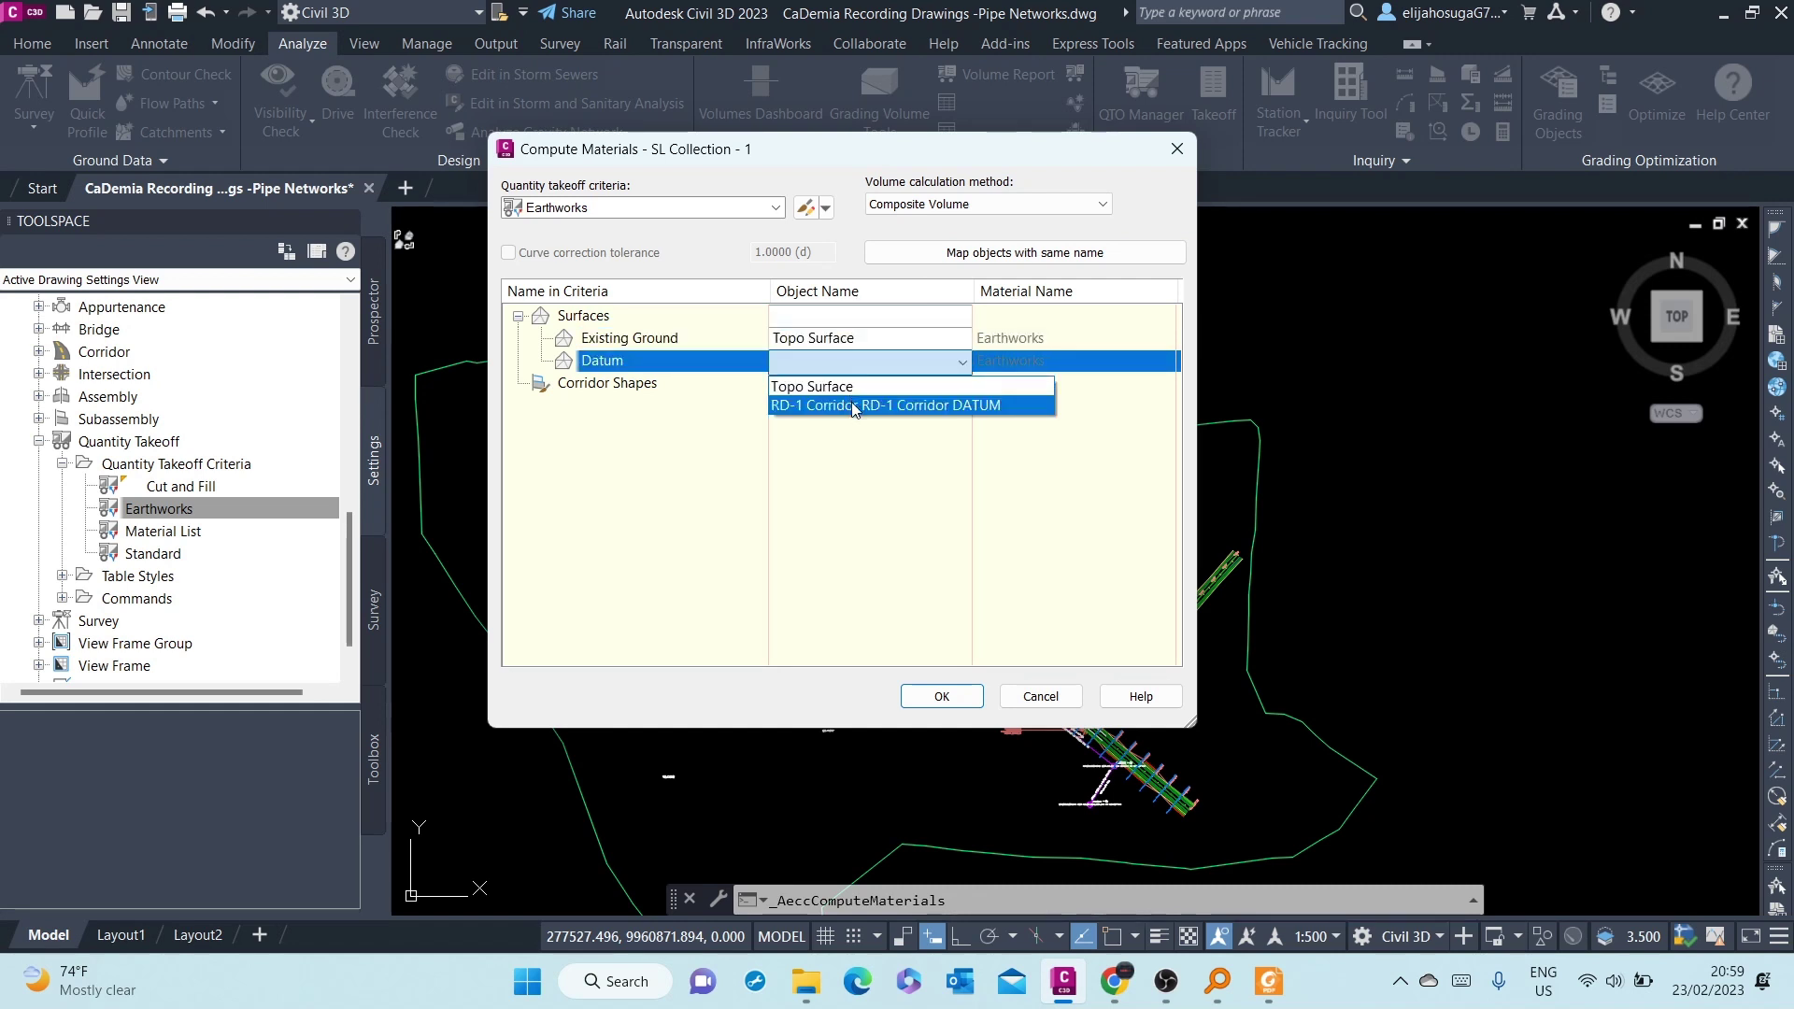
{"action": "left_click", "coordinate": [852, 406]}
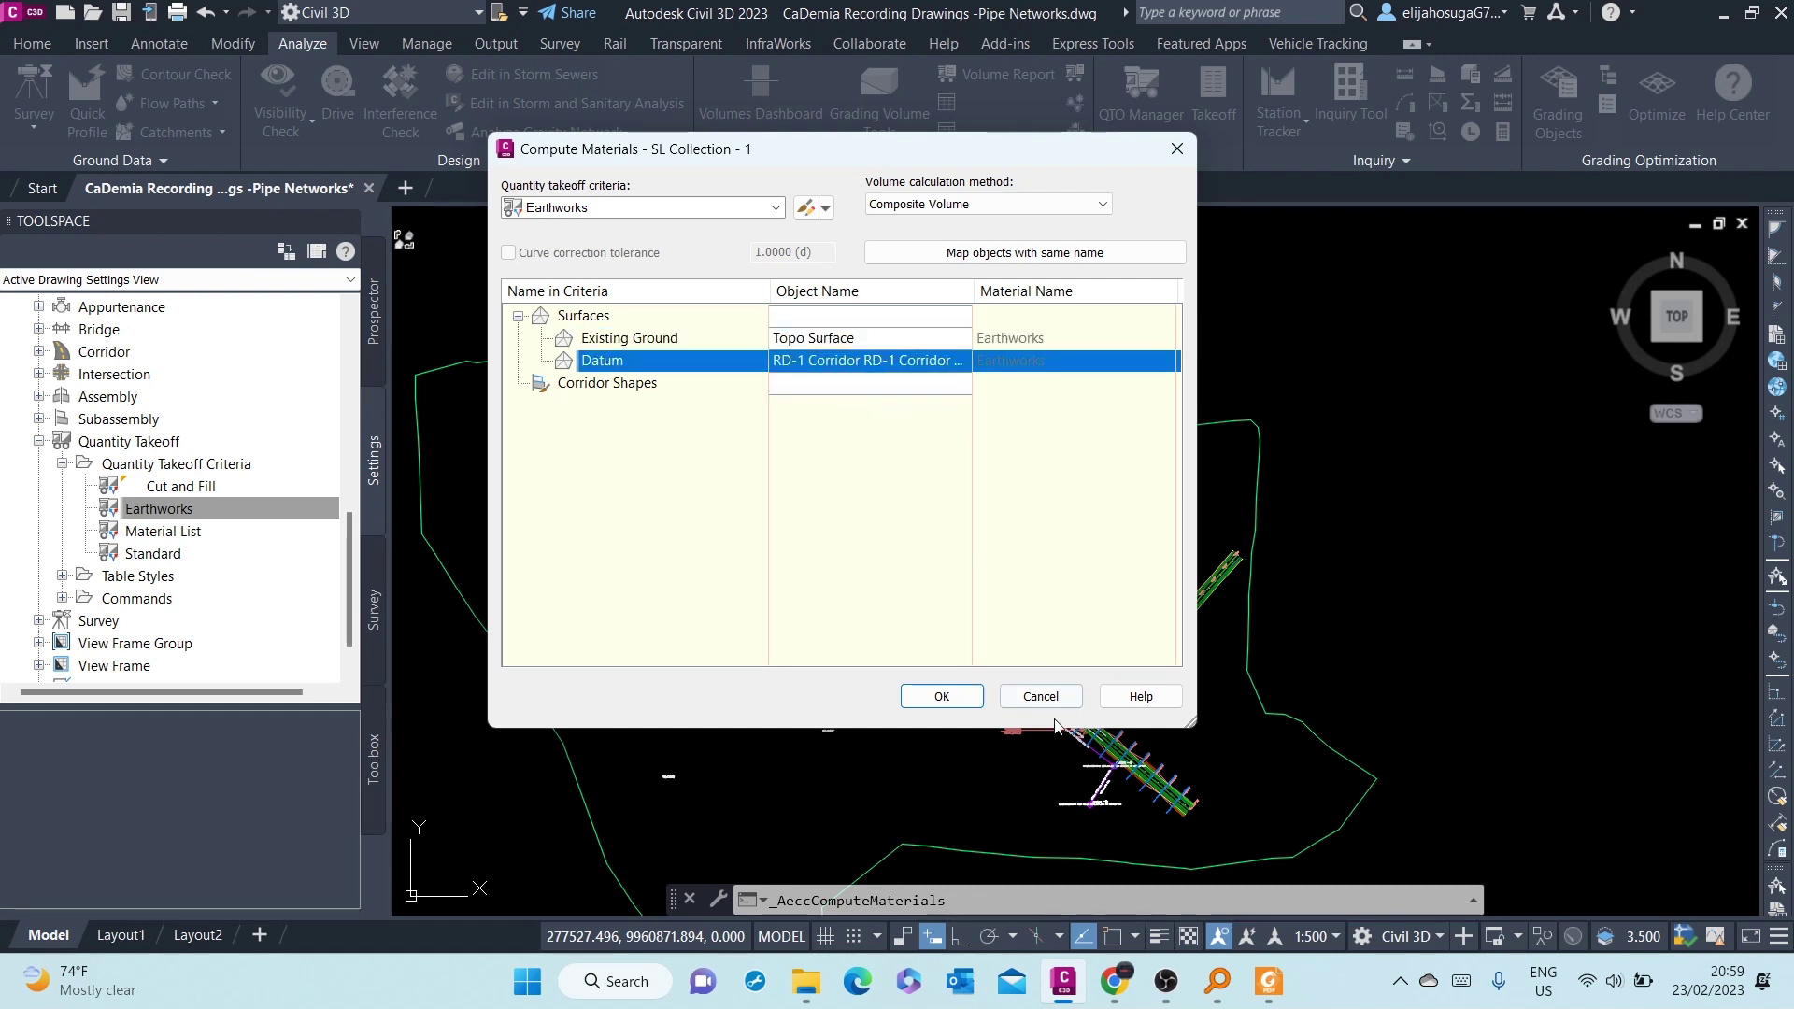
{"action": "left_click", "coordinate": [941, 697]}
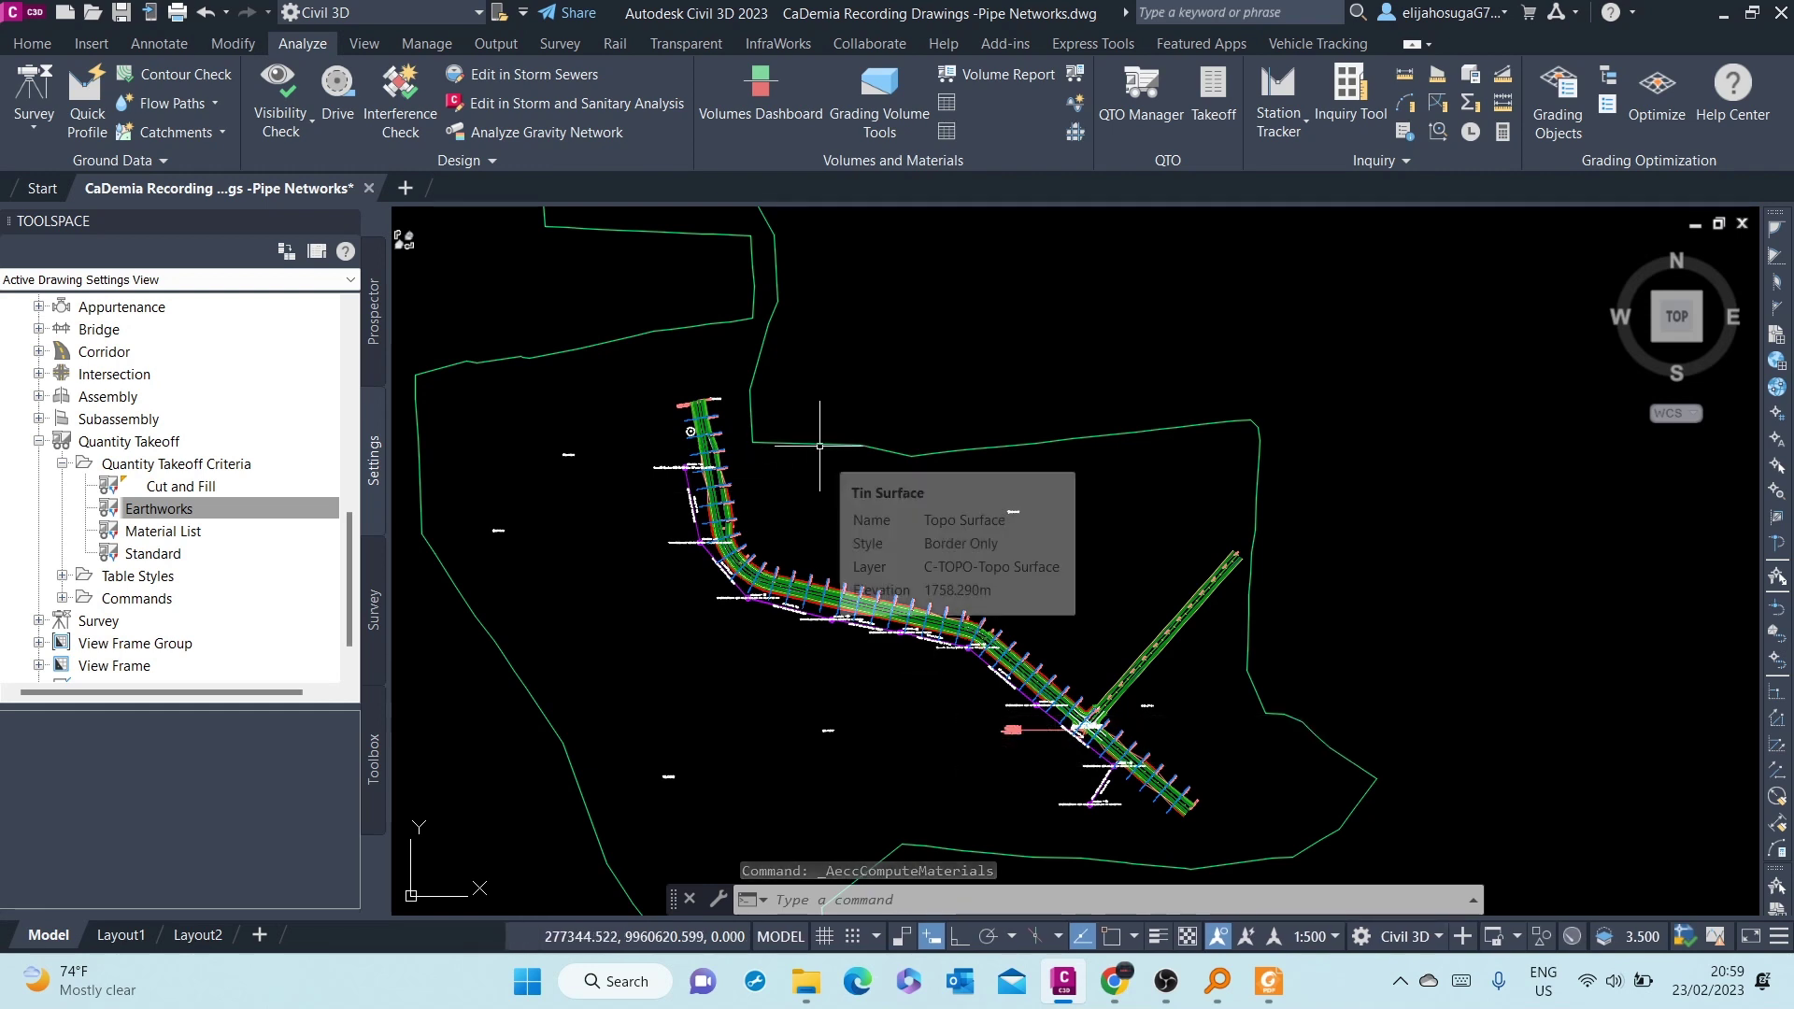
Step: Start a Volume Report keeping alignment RD-1 and sample line group SL Collection - 1
{"action": "left_click", "coordinate": [992, 78]}
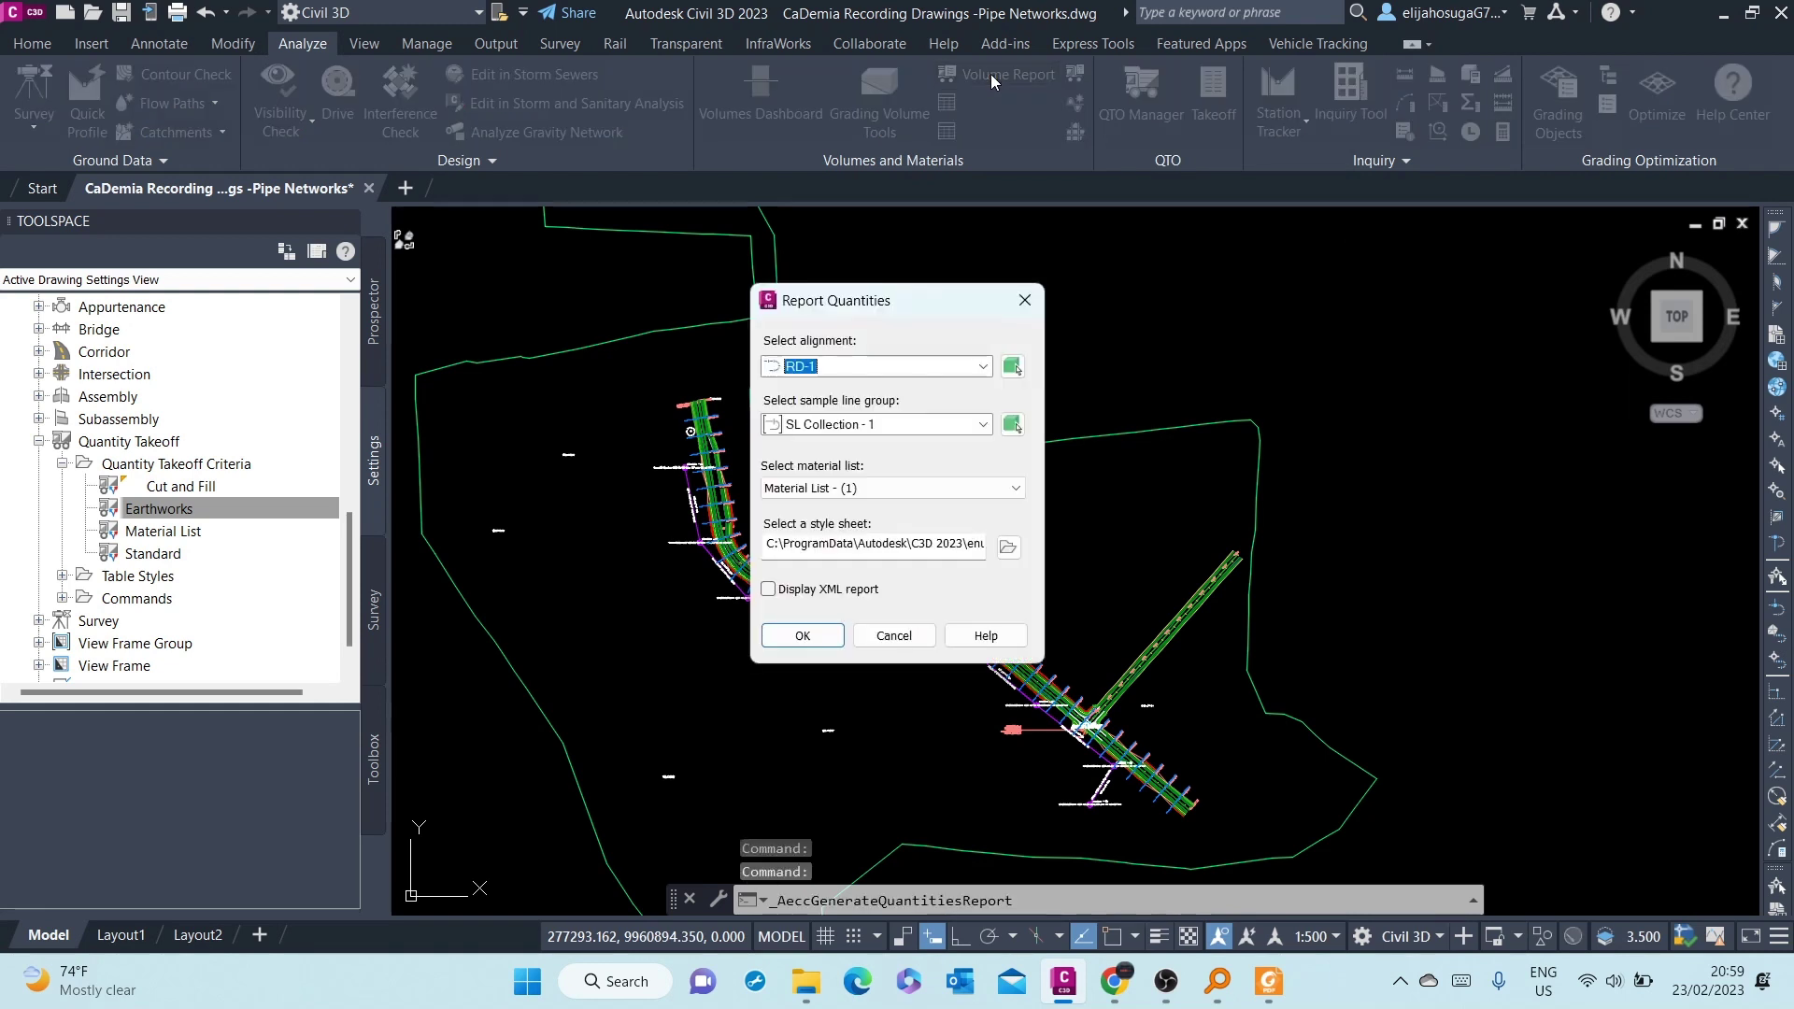
{"action": "left_click", "coordinate": [938, 488]}
{"action": "left_click", "coordinate": [938, 511]}
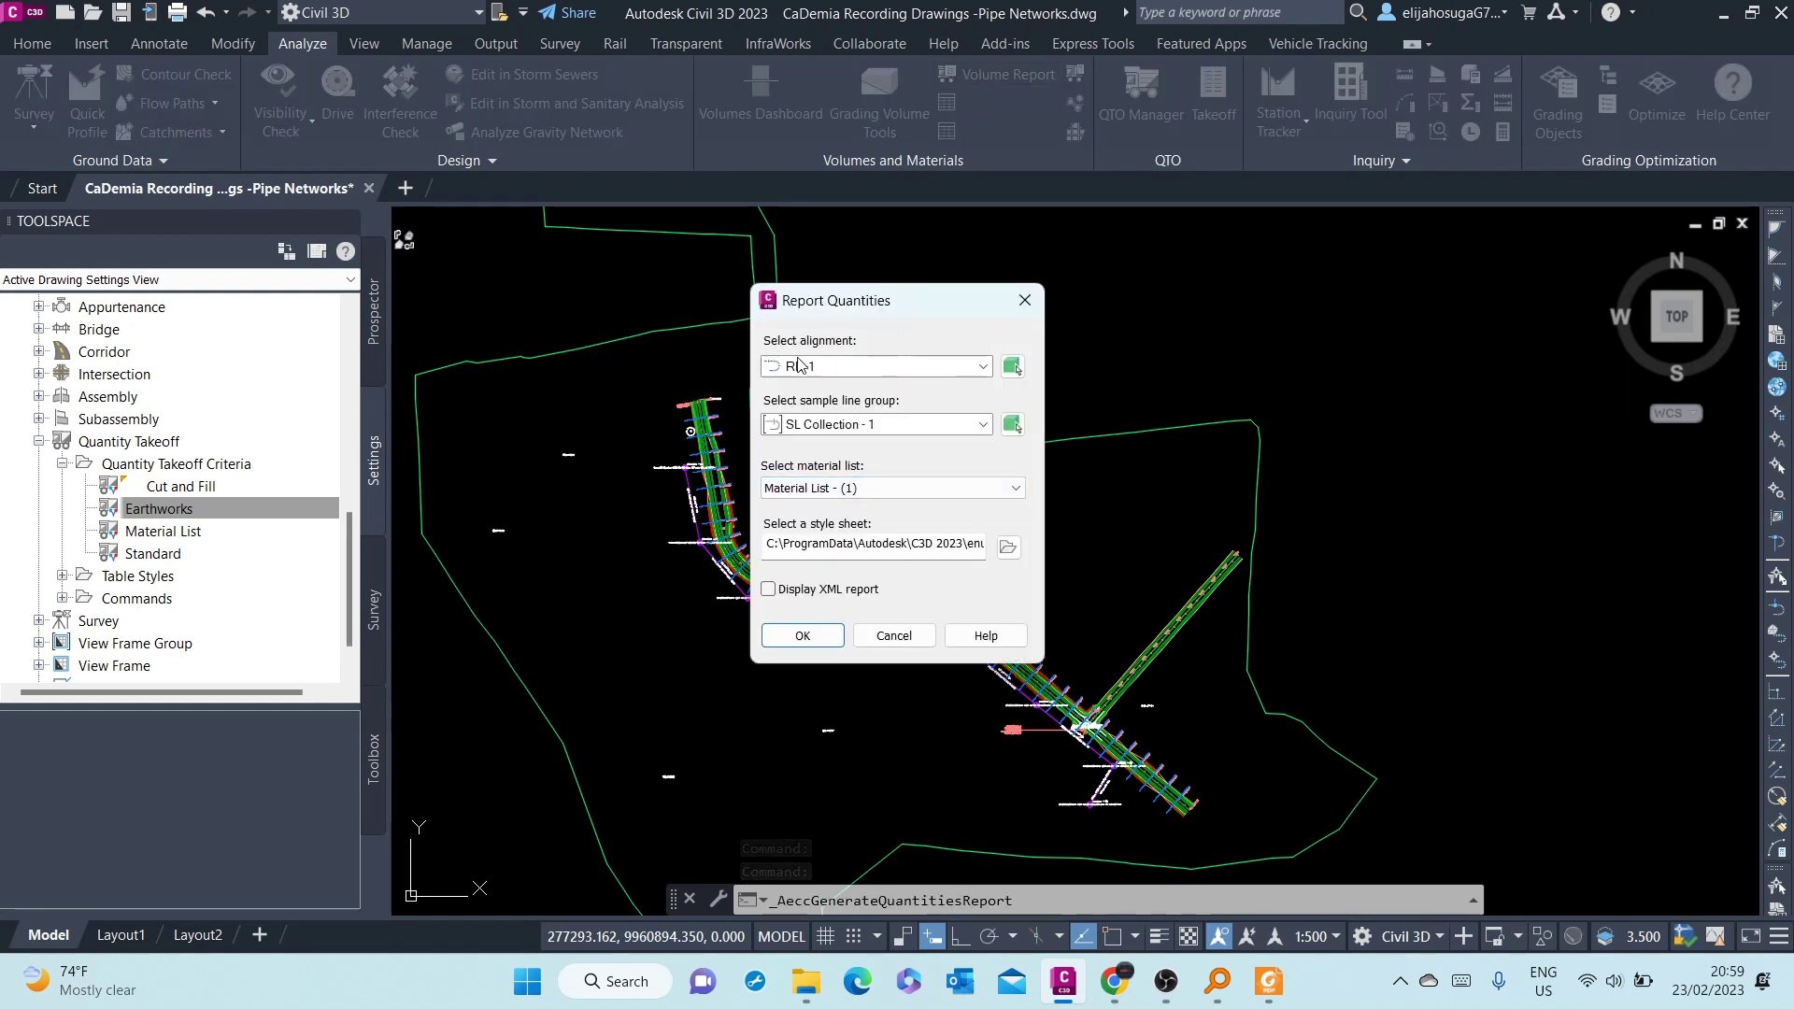
{"action": "left_click", "coordinate": [847, 374]}
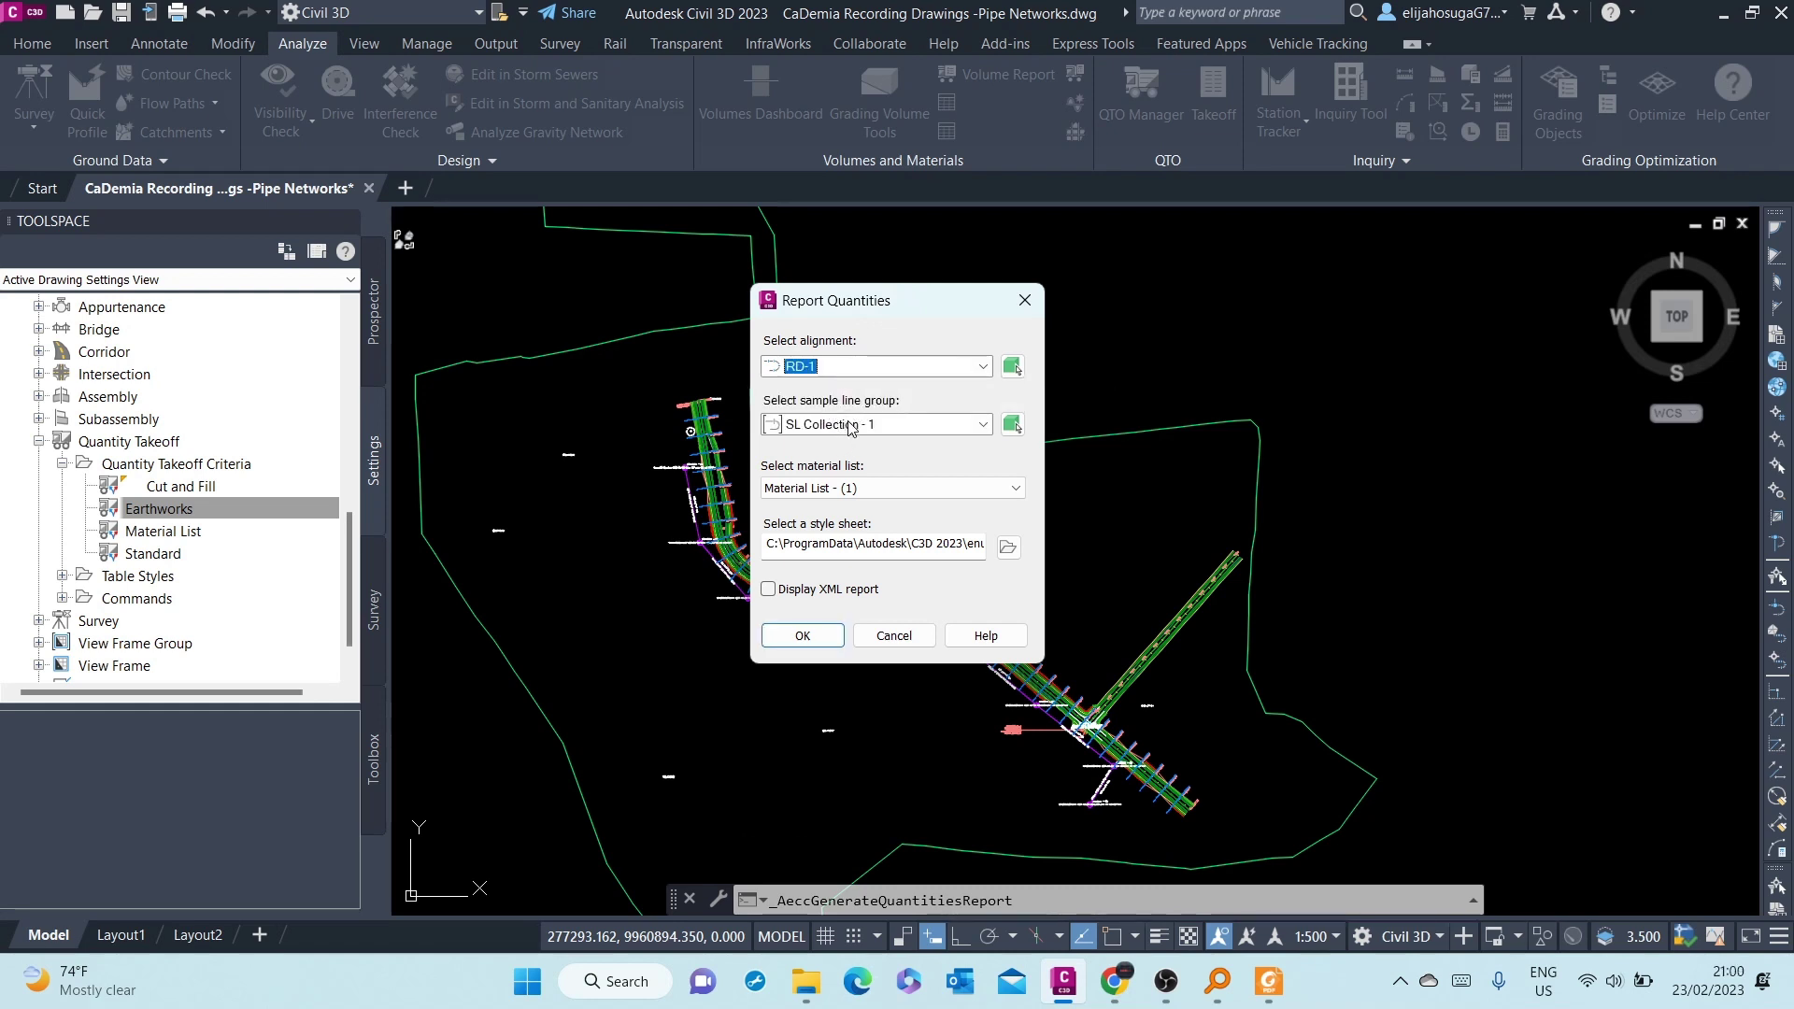
{"action": "left_click", "coordinate": [849, 428]}
{"action": "left_click", "coordinate": [837, 435]}
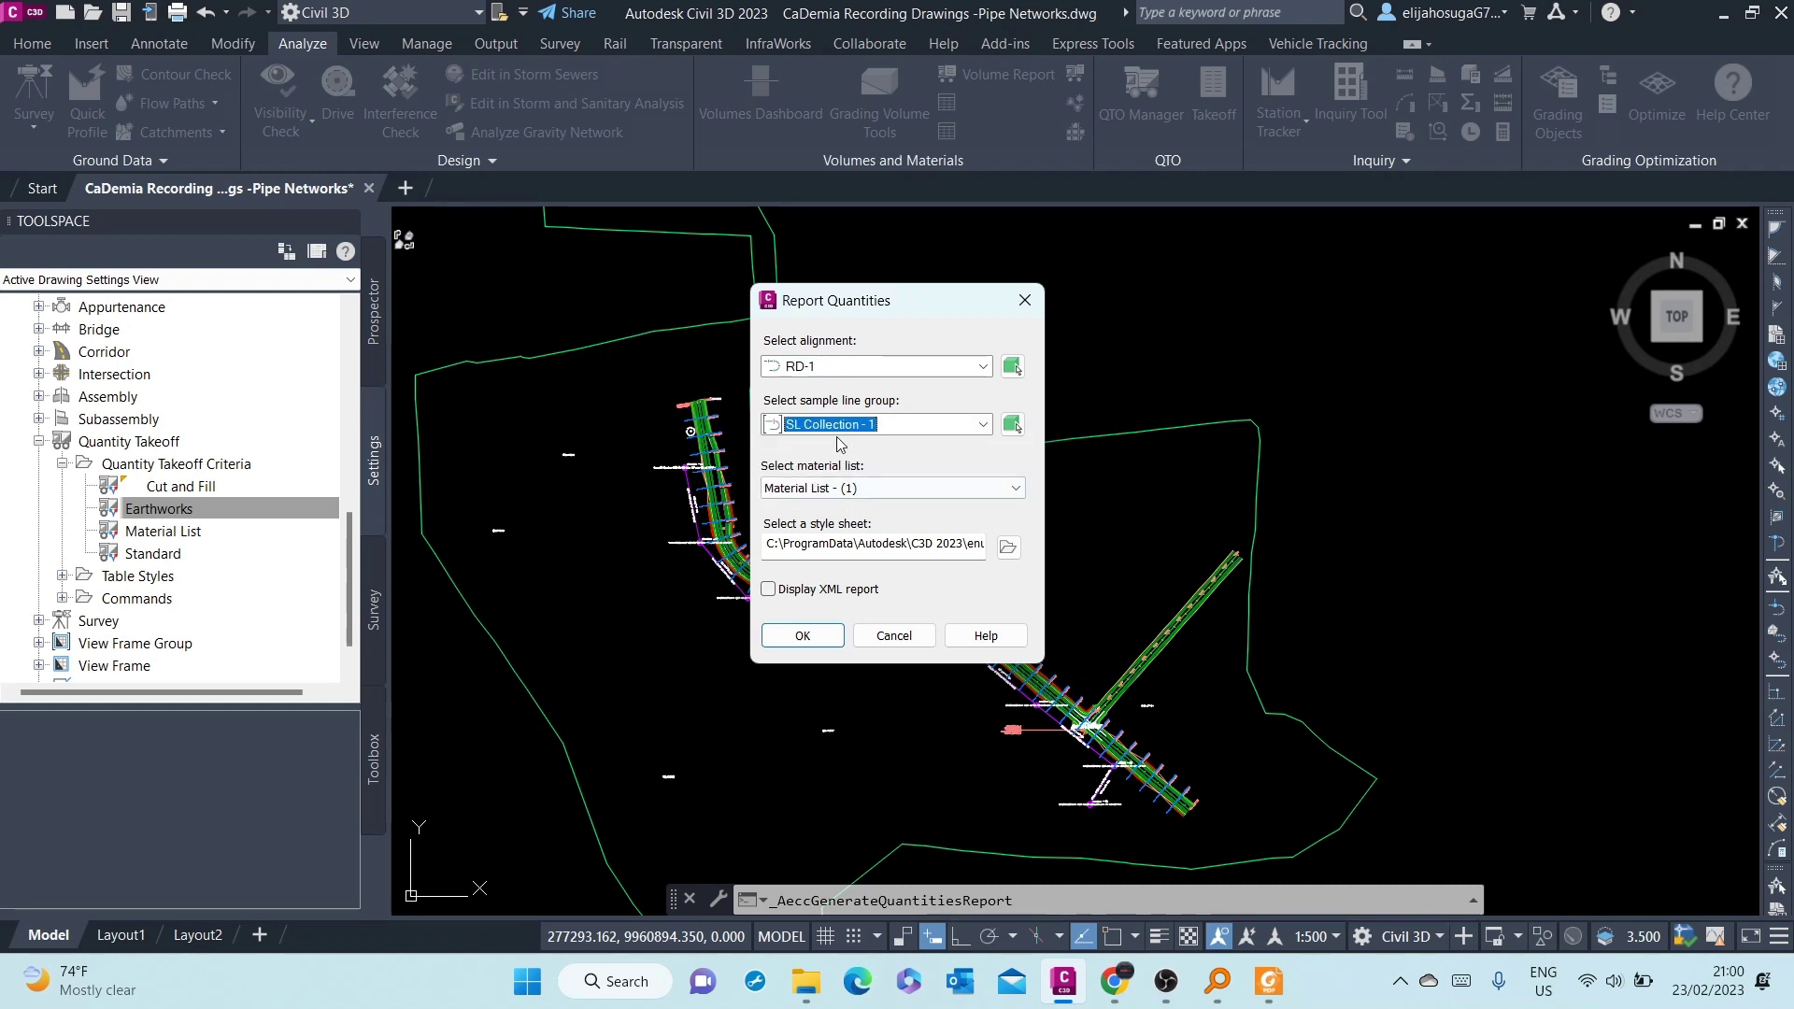
Step: Leave the XML report display off and select the earthwork.xsl style sheet
{"action": "left_click", "coordinate": [769, 590]}
{"action": "left_click", "coordinate": [769, 589]}
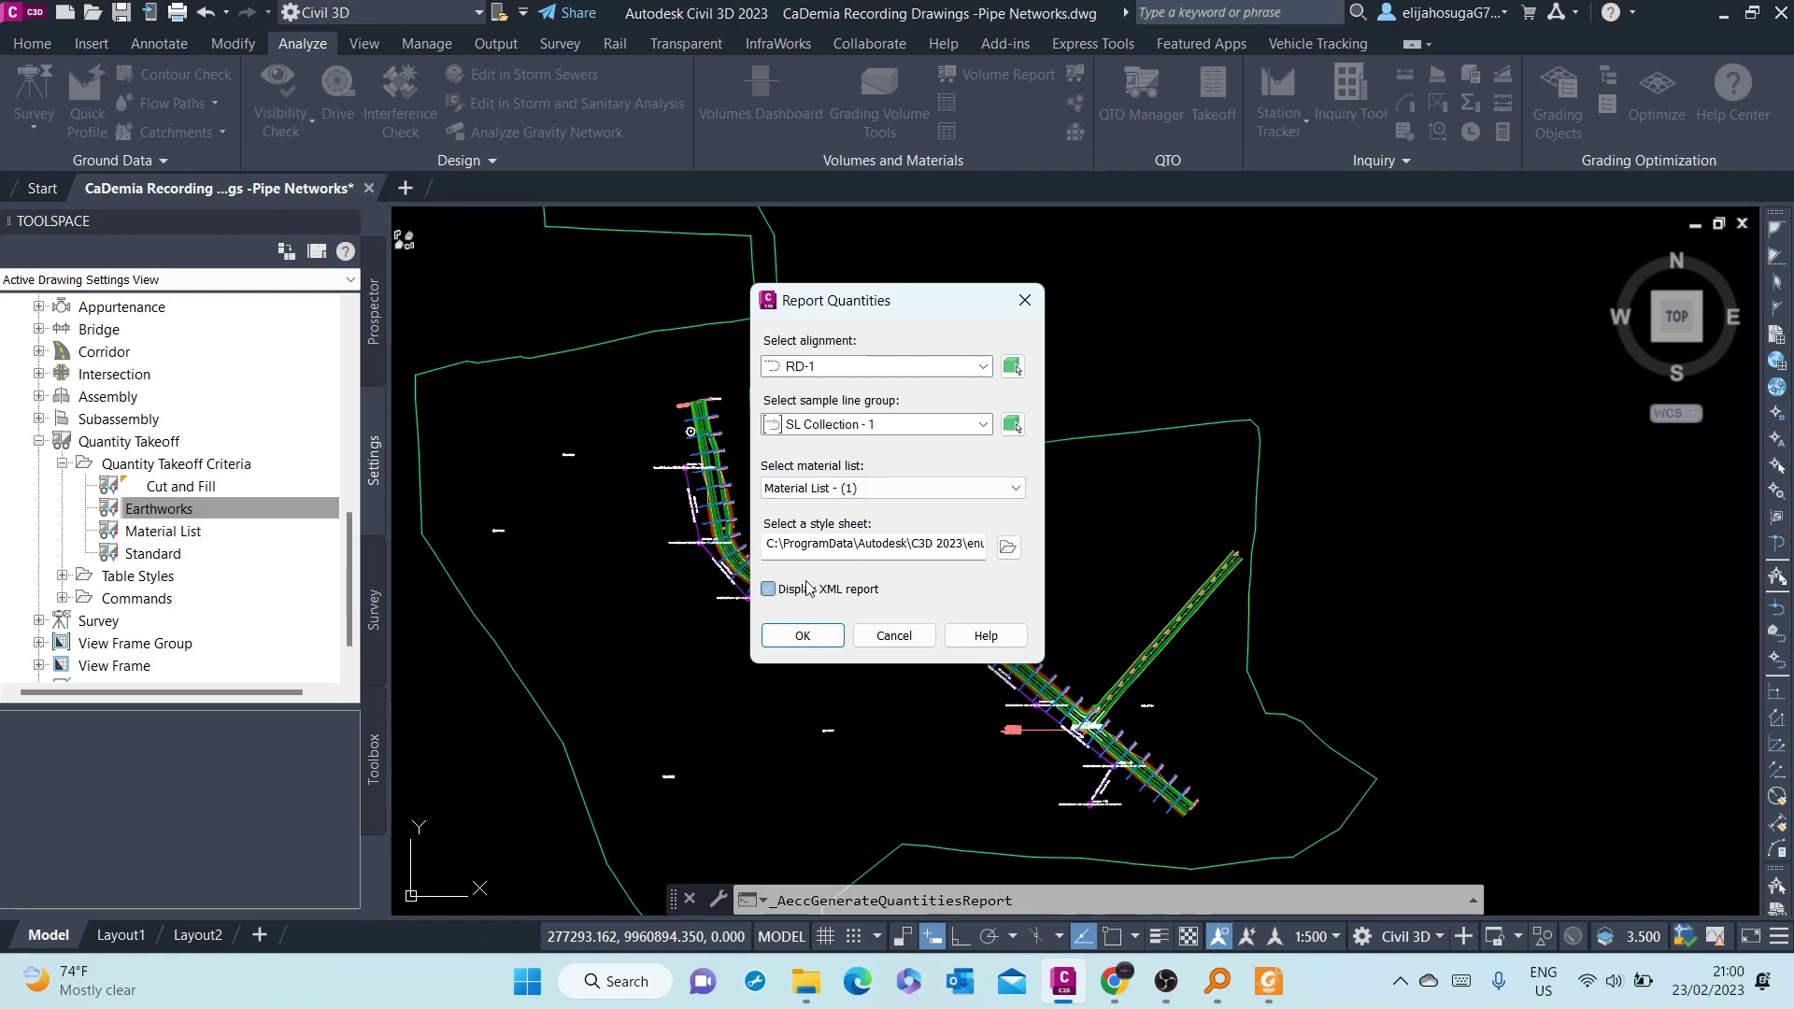
{"action": "left_click", "coordinate": [1007, 549]}
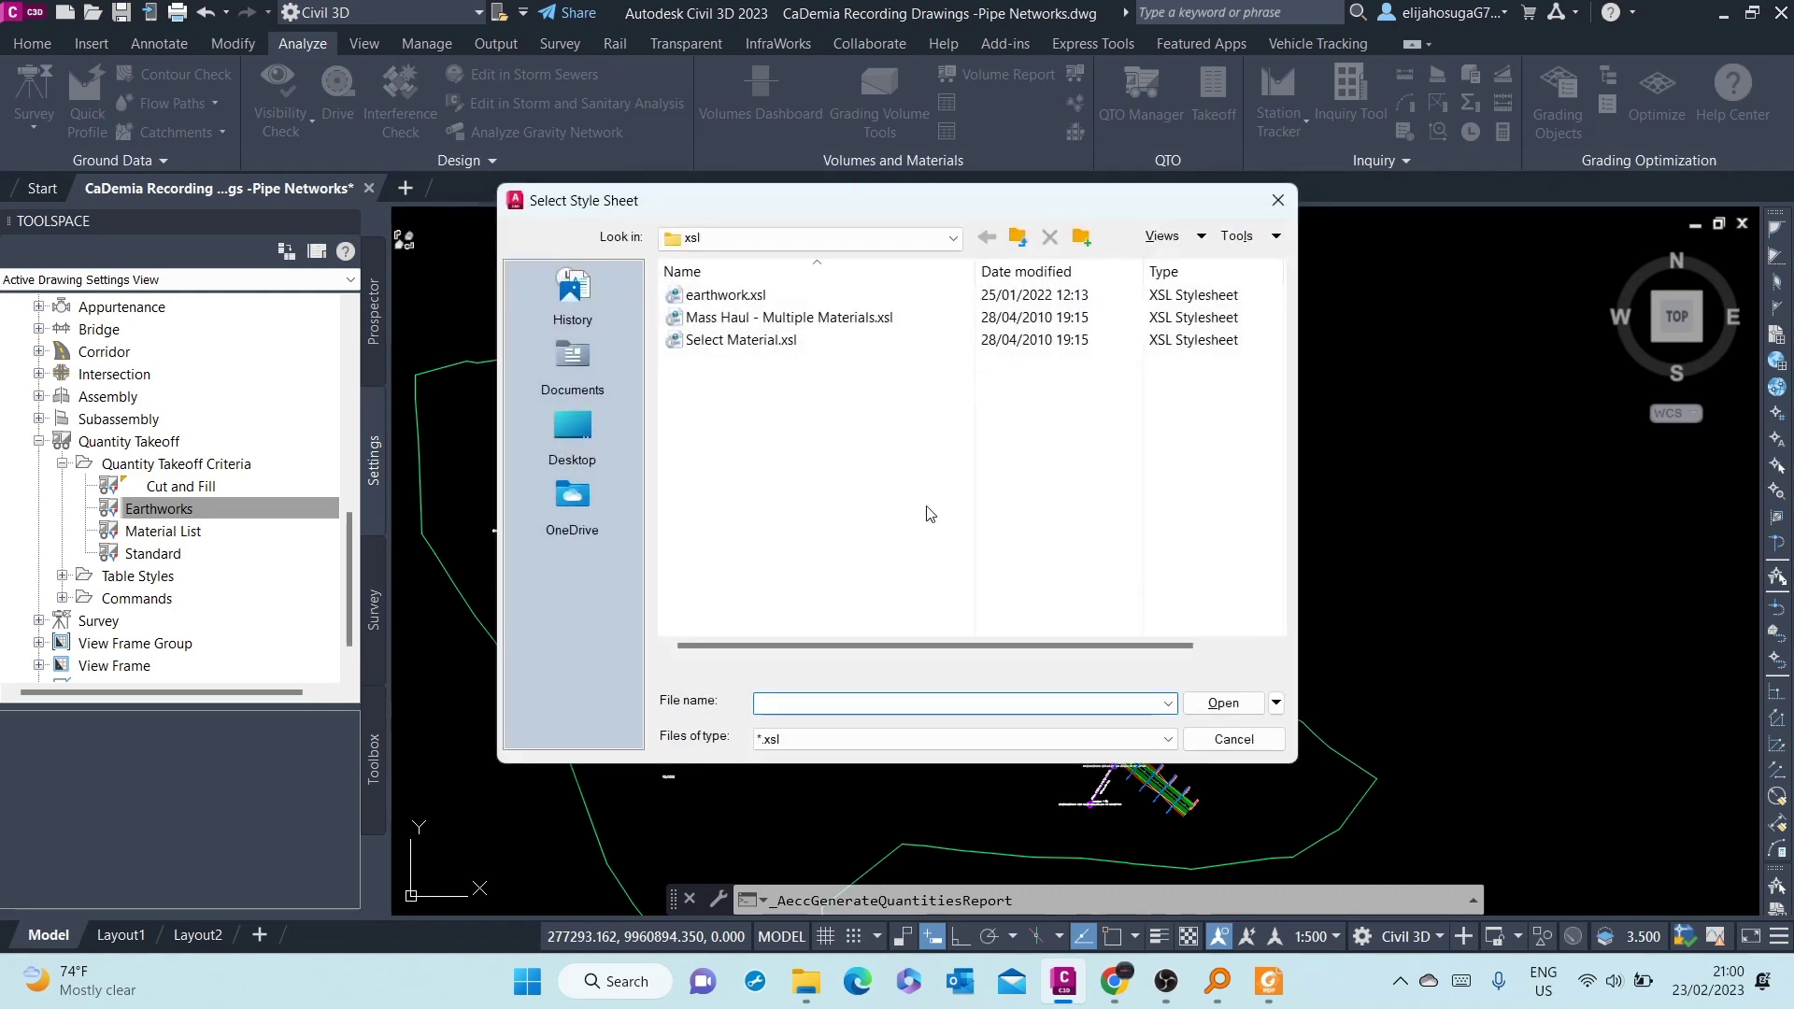
{"action": "left_click", "coordinate": [781, 295]}
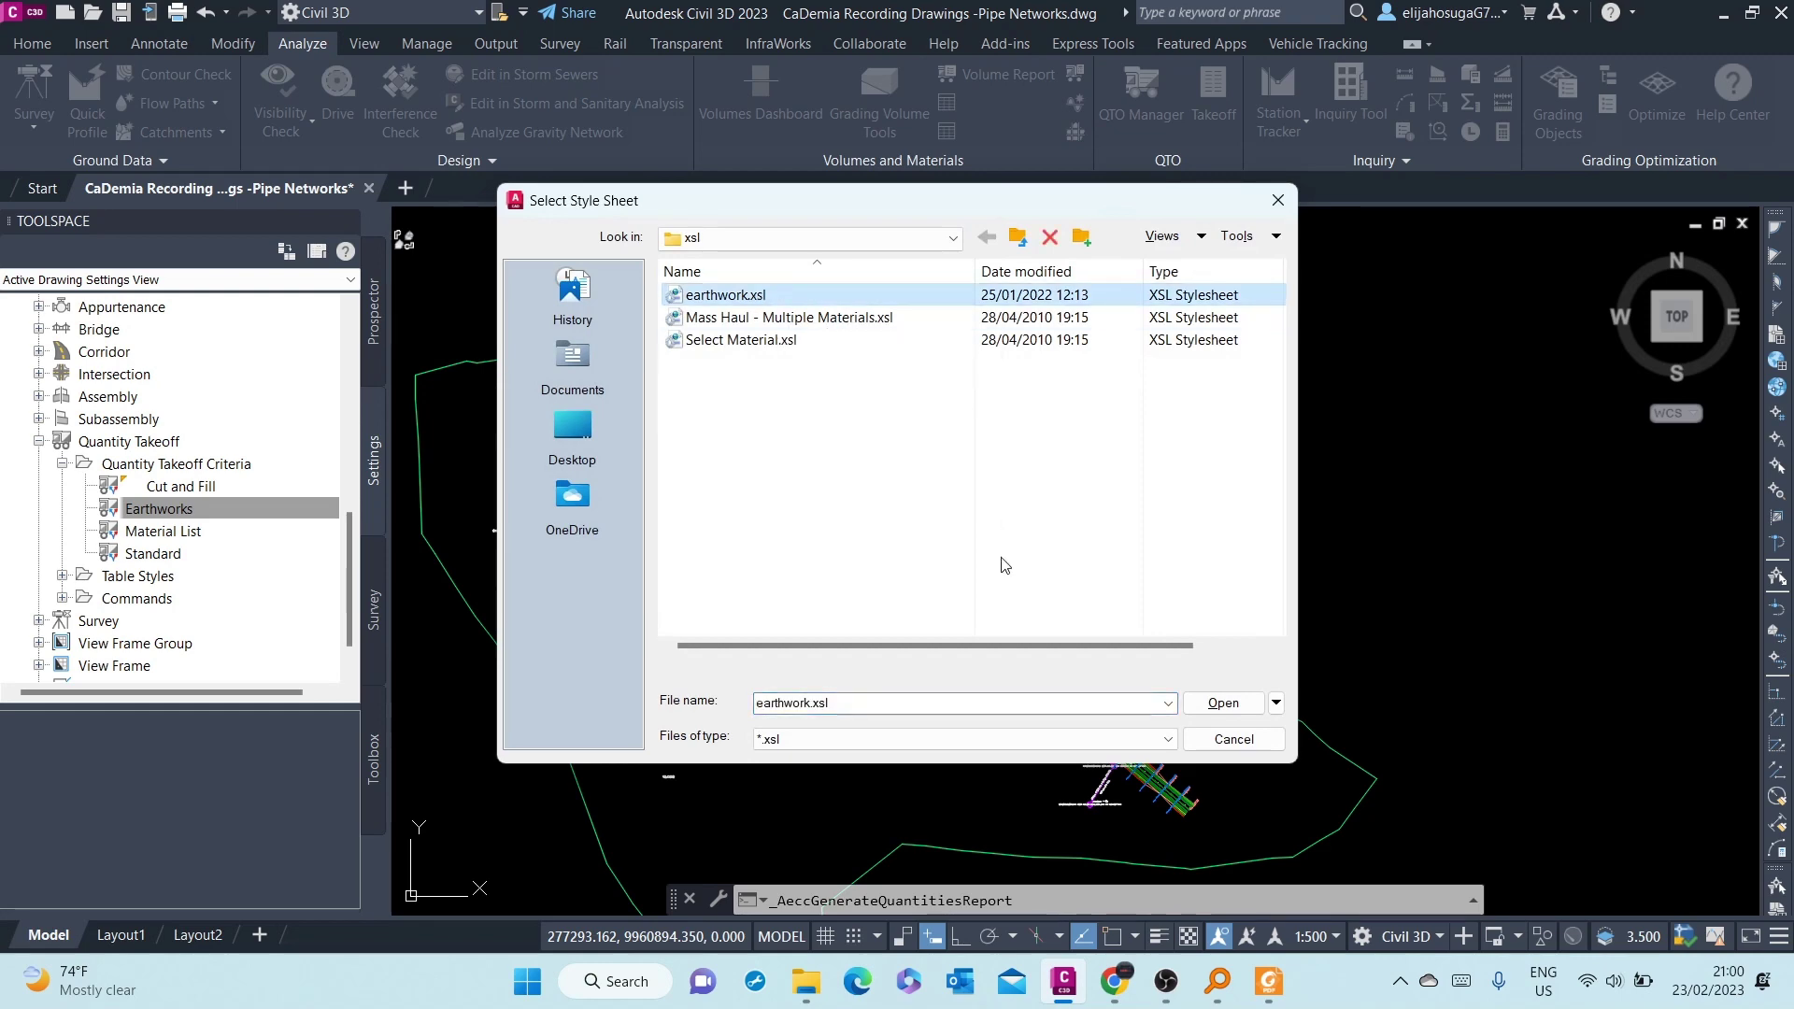
{"action": "left_click", "coordinate": [1191, 704]}
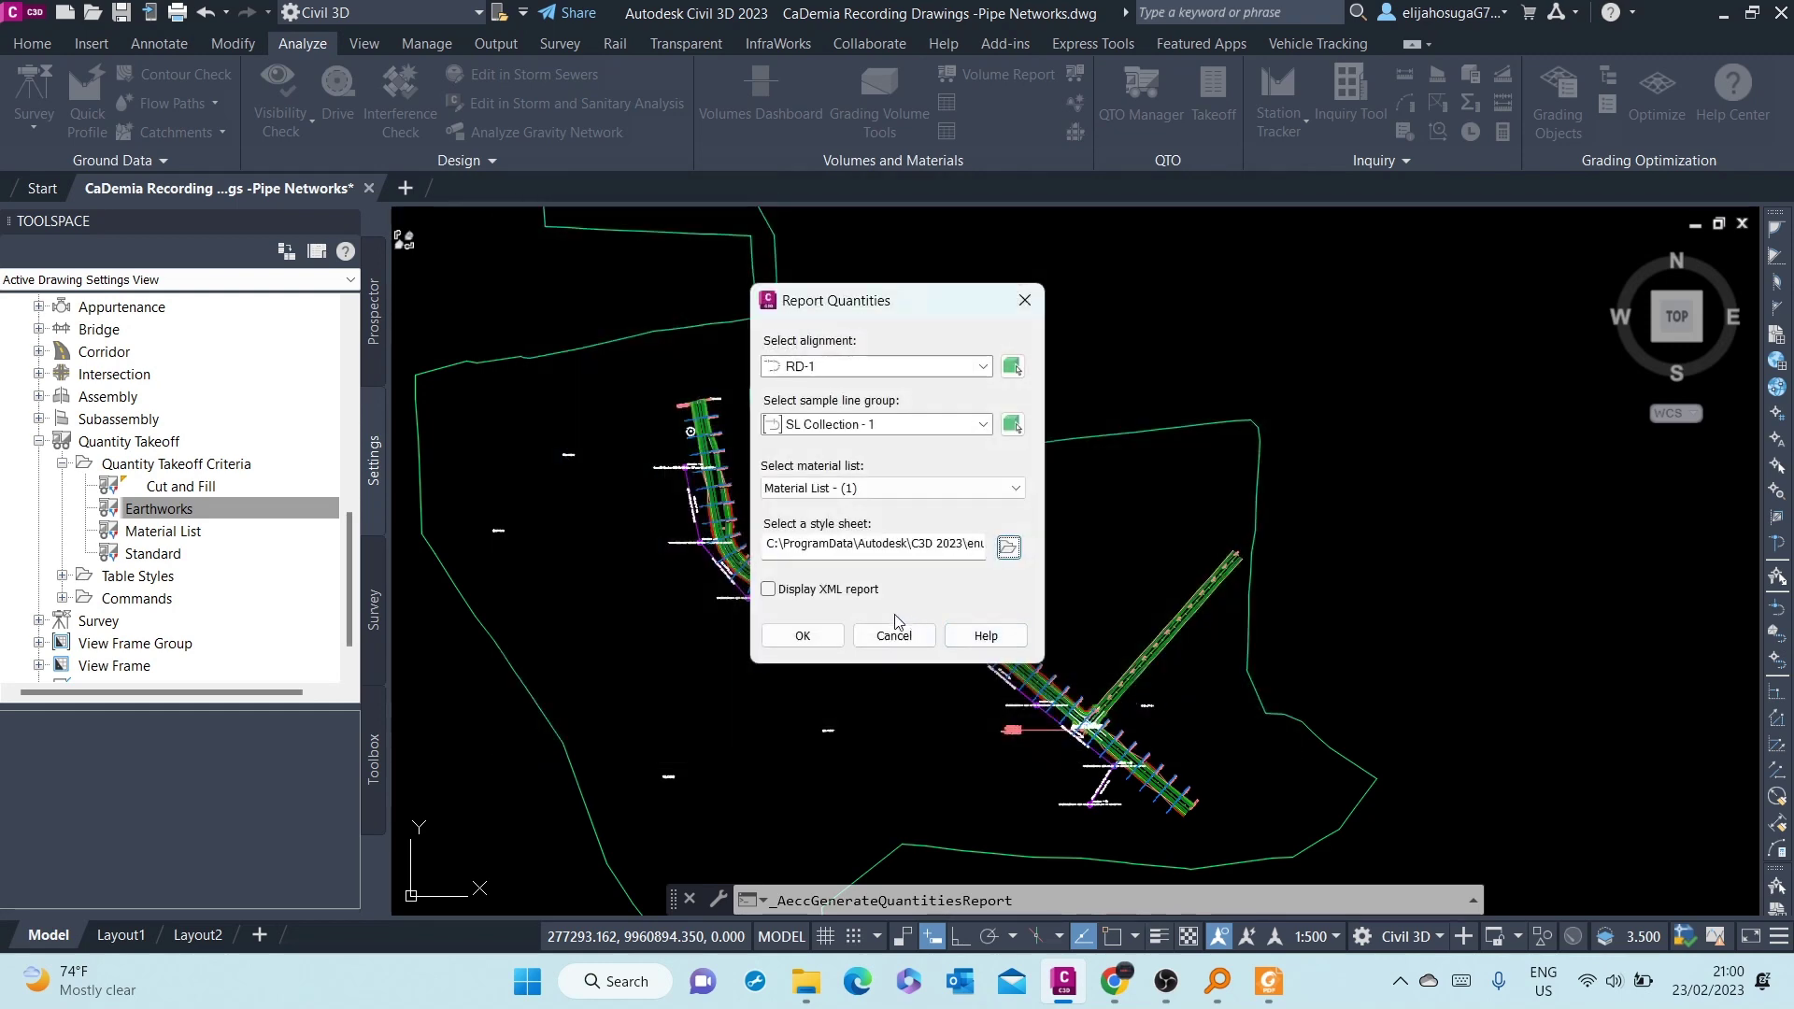
Step: Generate the Volume Report, which opens in Google Chrome
{"action": "left_click", "coordinate": [801, 640]}
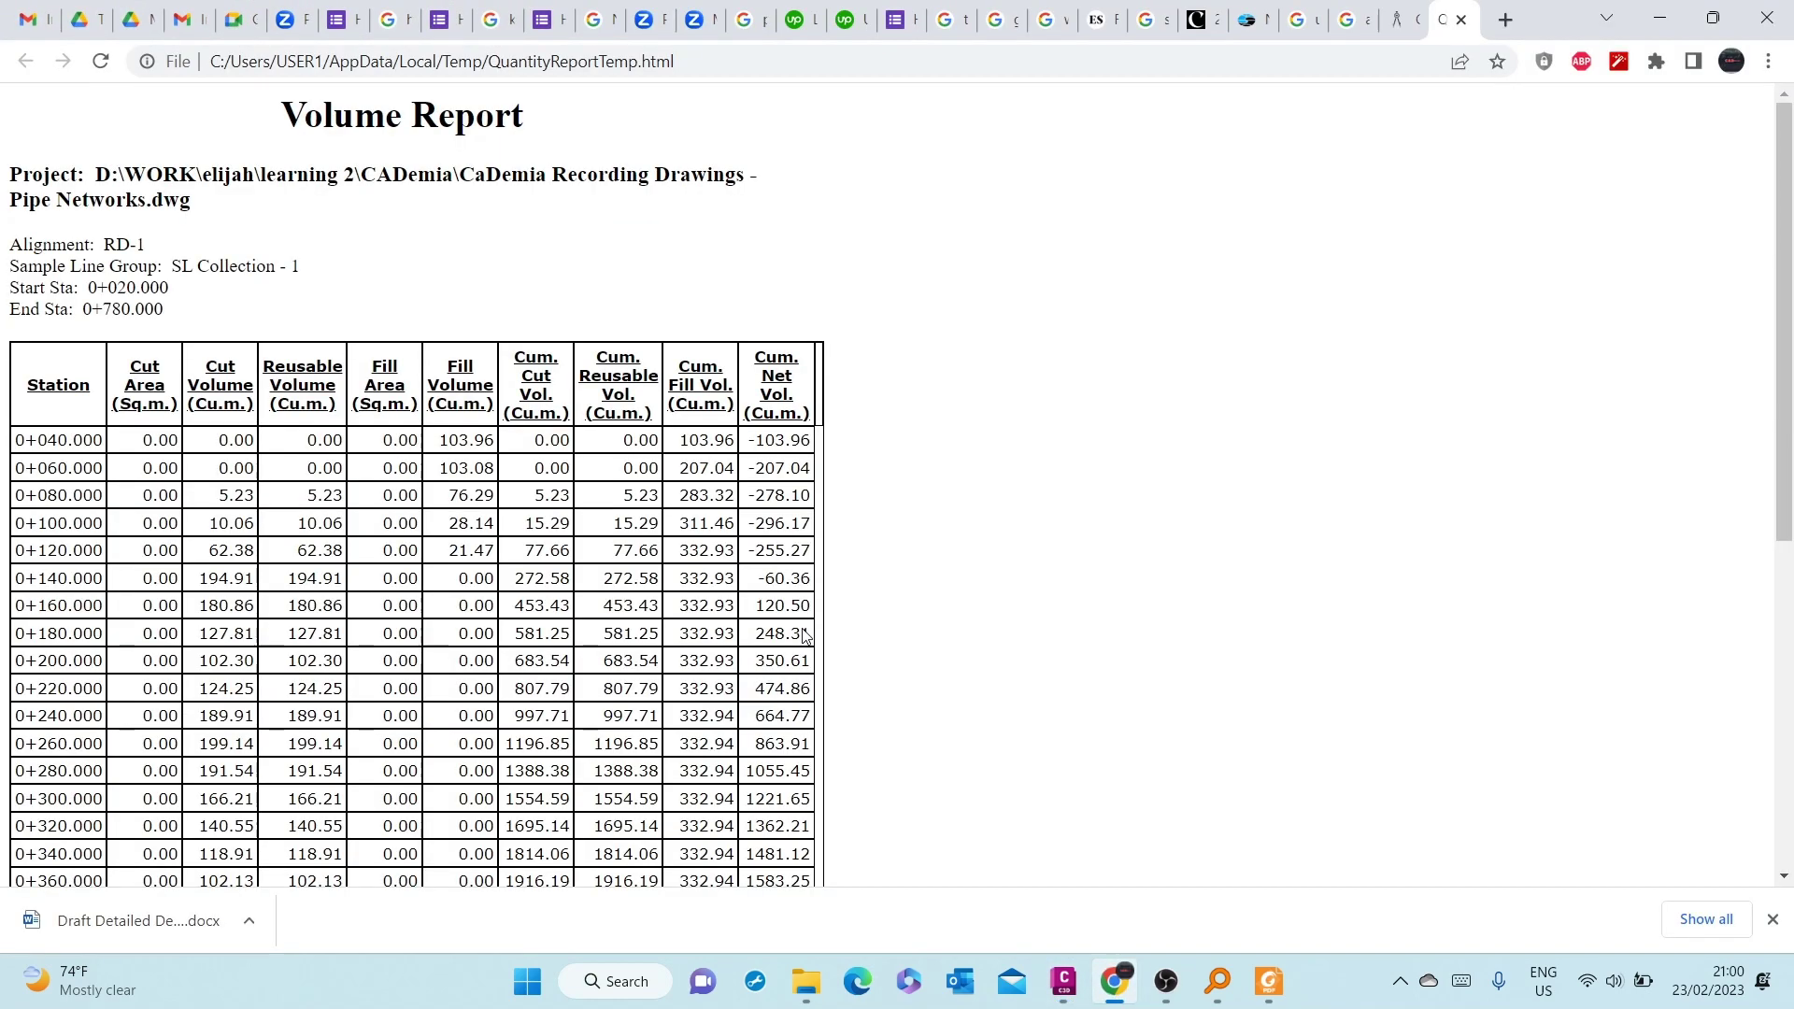
{"action": "scroll", "coordinate": [513, 261], "scroll_direction": "down", "scroll_amount": 3}
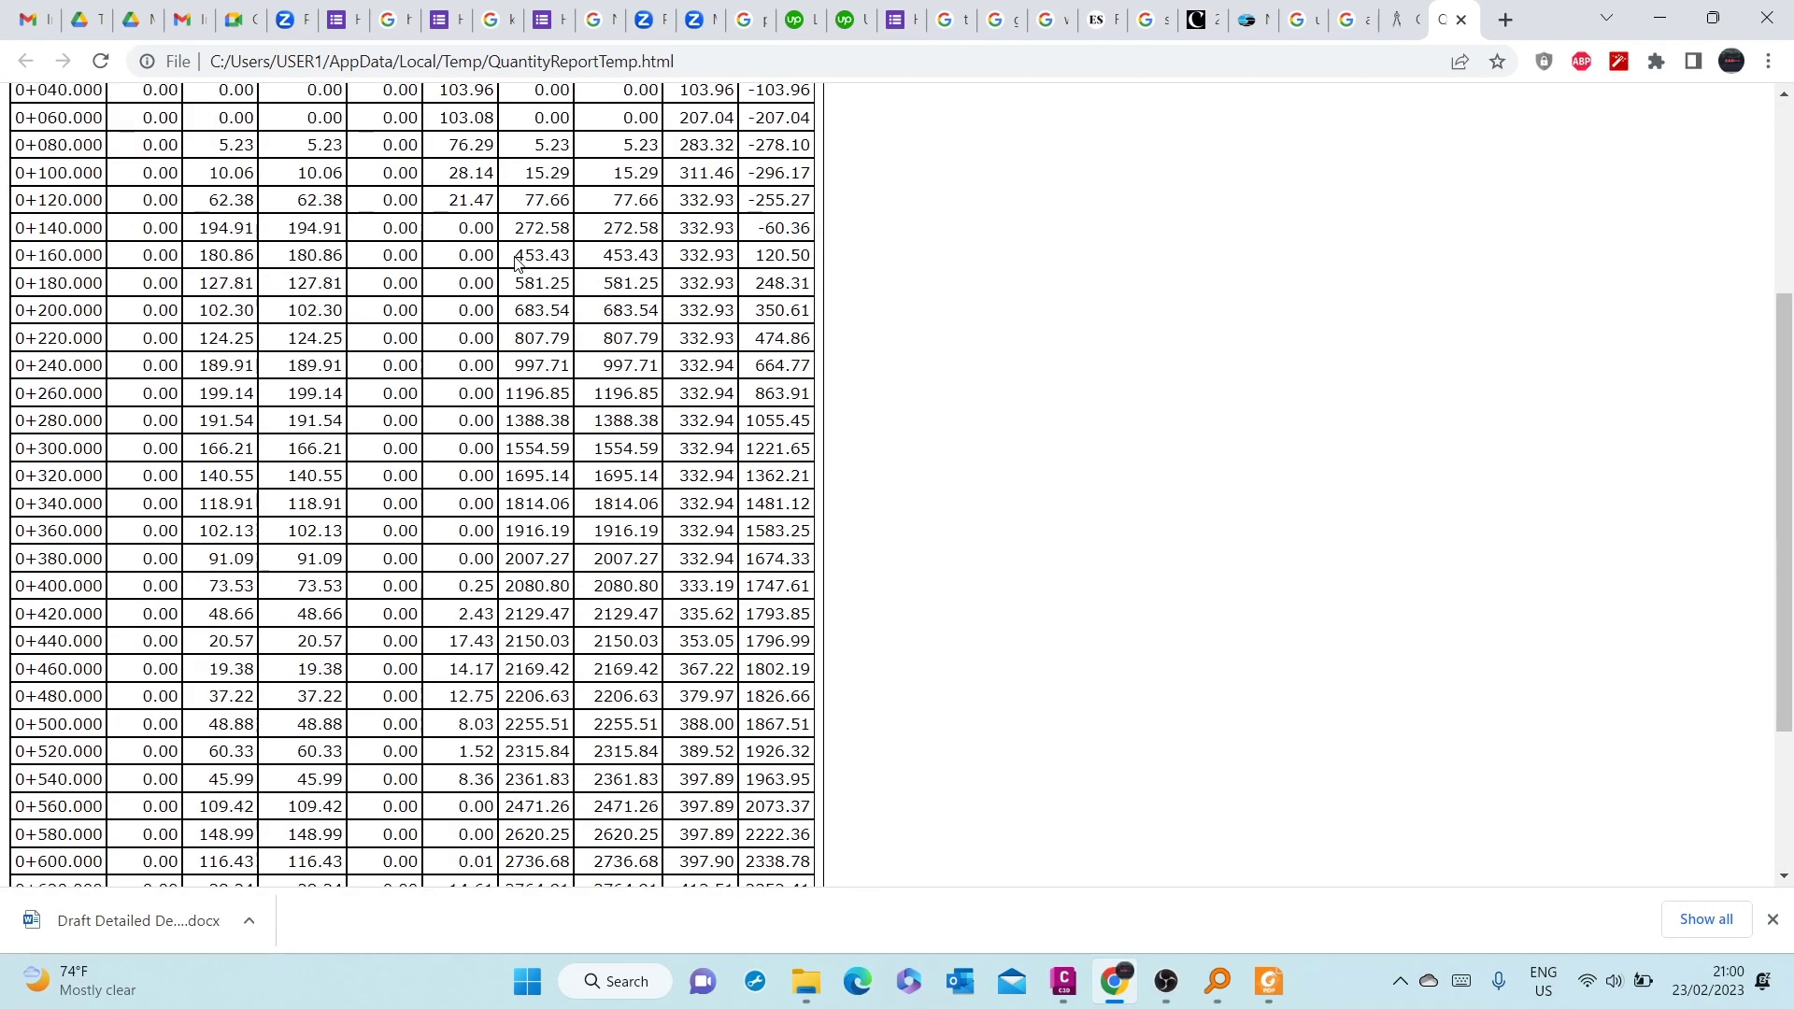
{"action": "scroll", "coordinate": [522, 268], "scroll_direction": "up", "scroll_amount": 3}
{"action": "scroll", "coordinate": [528, 272], "scroll_direction": "down", "scroll_amount": 5}
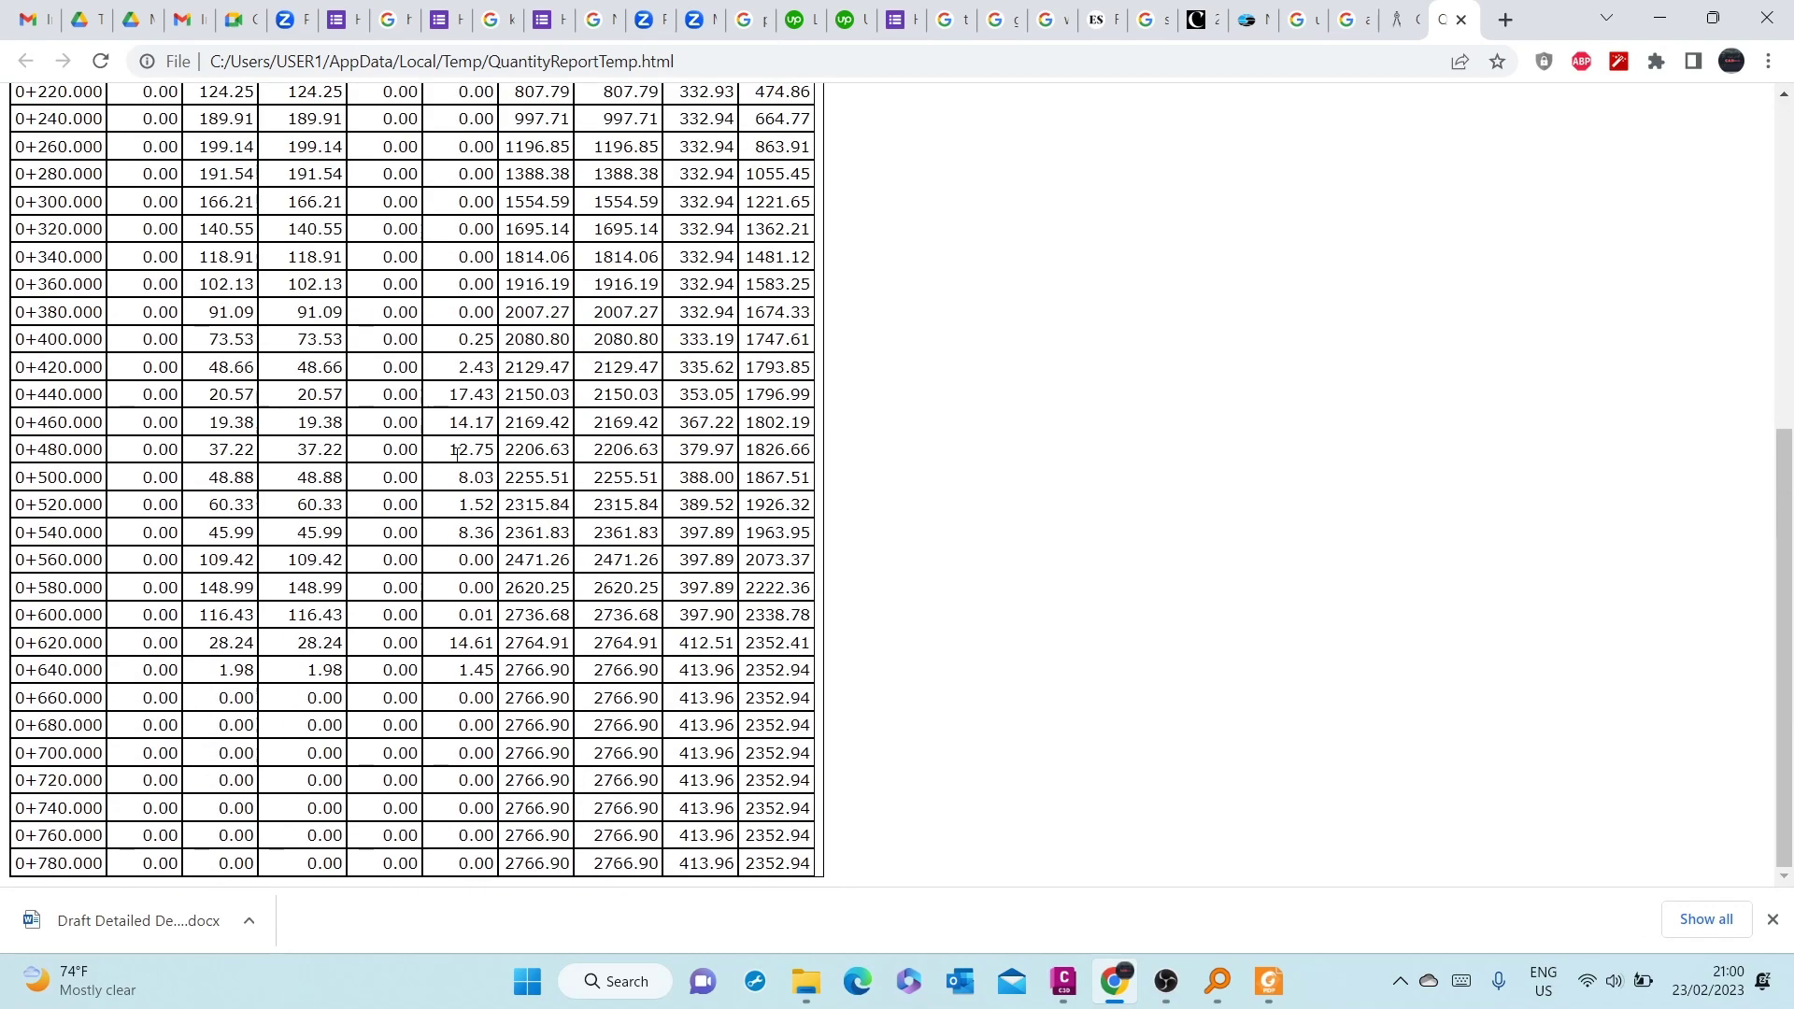
{"action": "scroll", "coordinate": [291, 283], "scroll_direction": "up", "scroll_amount": 6}
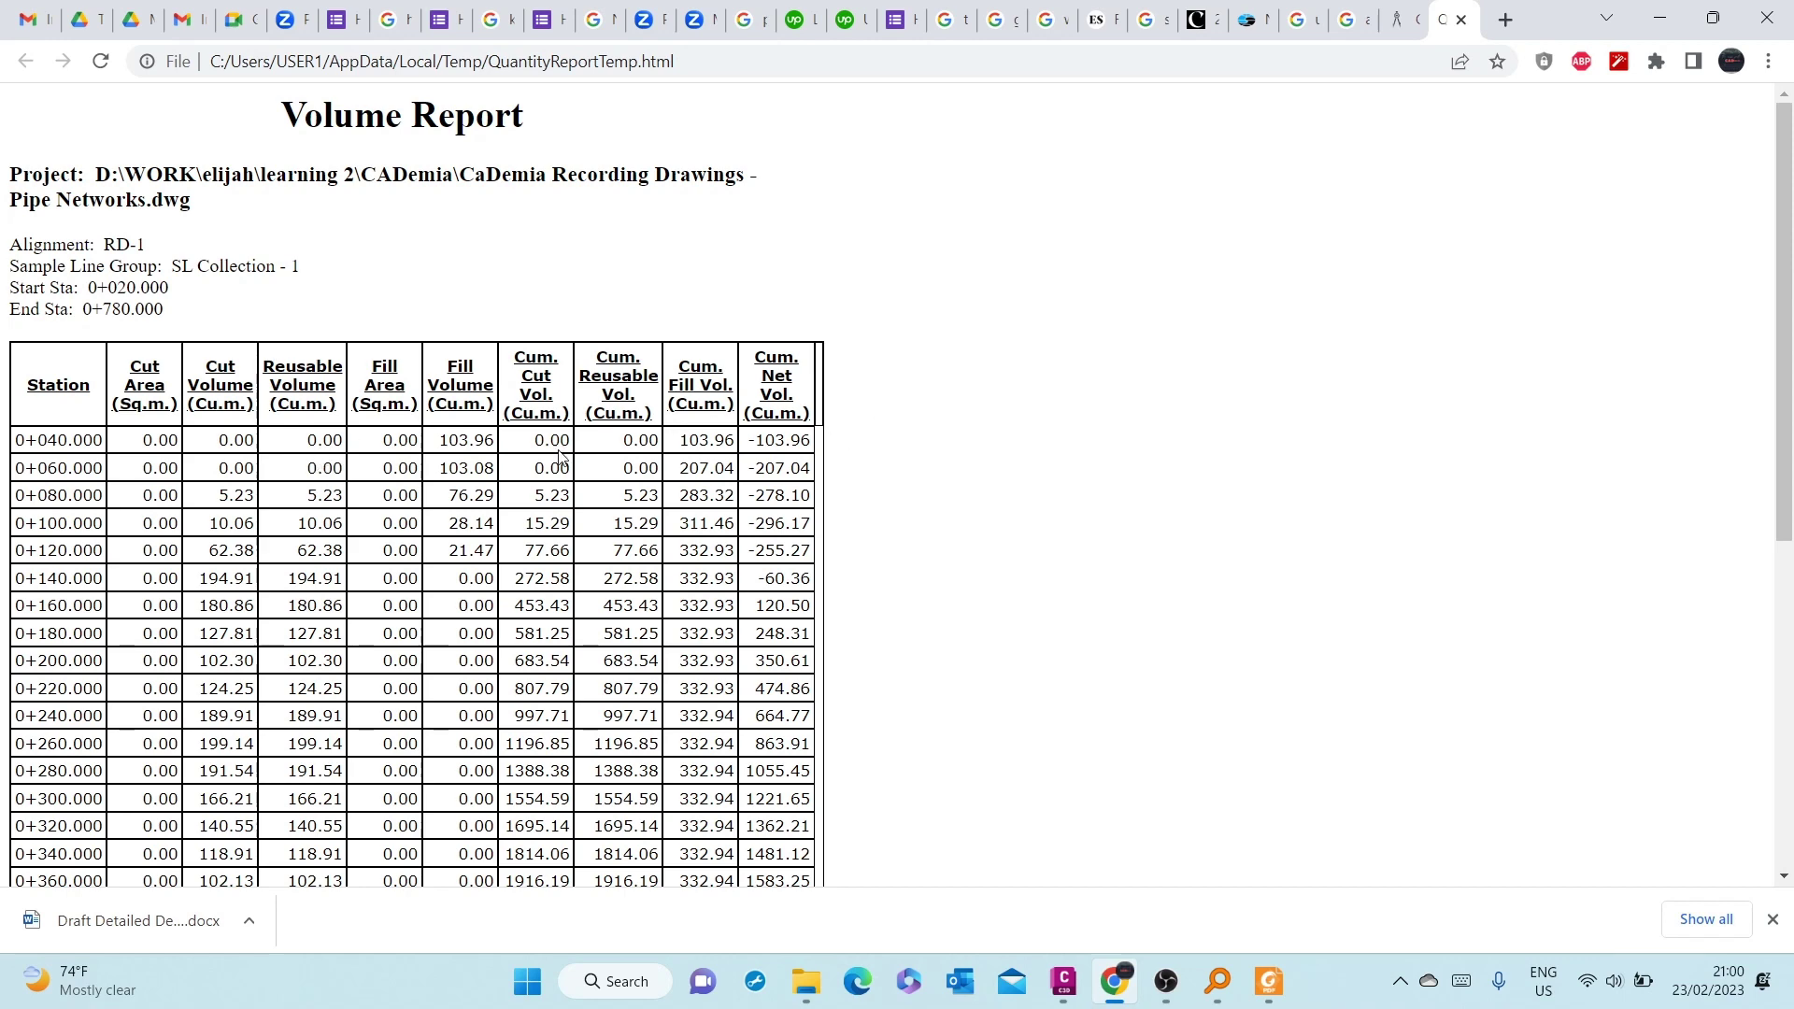
Step: Scroll through station rows 0+040.000 to 0+780.000 and back to the top
{"action": "scroll", "coordinate": [390, 428], "scroll_direction": "down", "scroll_amount": 5}
{"action": "scroll", "coordinate": [391, 428], "scroll_direction": "up", "scroll_amount": 6}
{"action": "scroll", "coordinate": [395, 393], "scroll_direction": "down", "scroll_amount": 4}
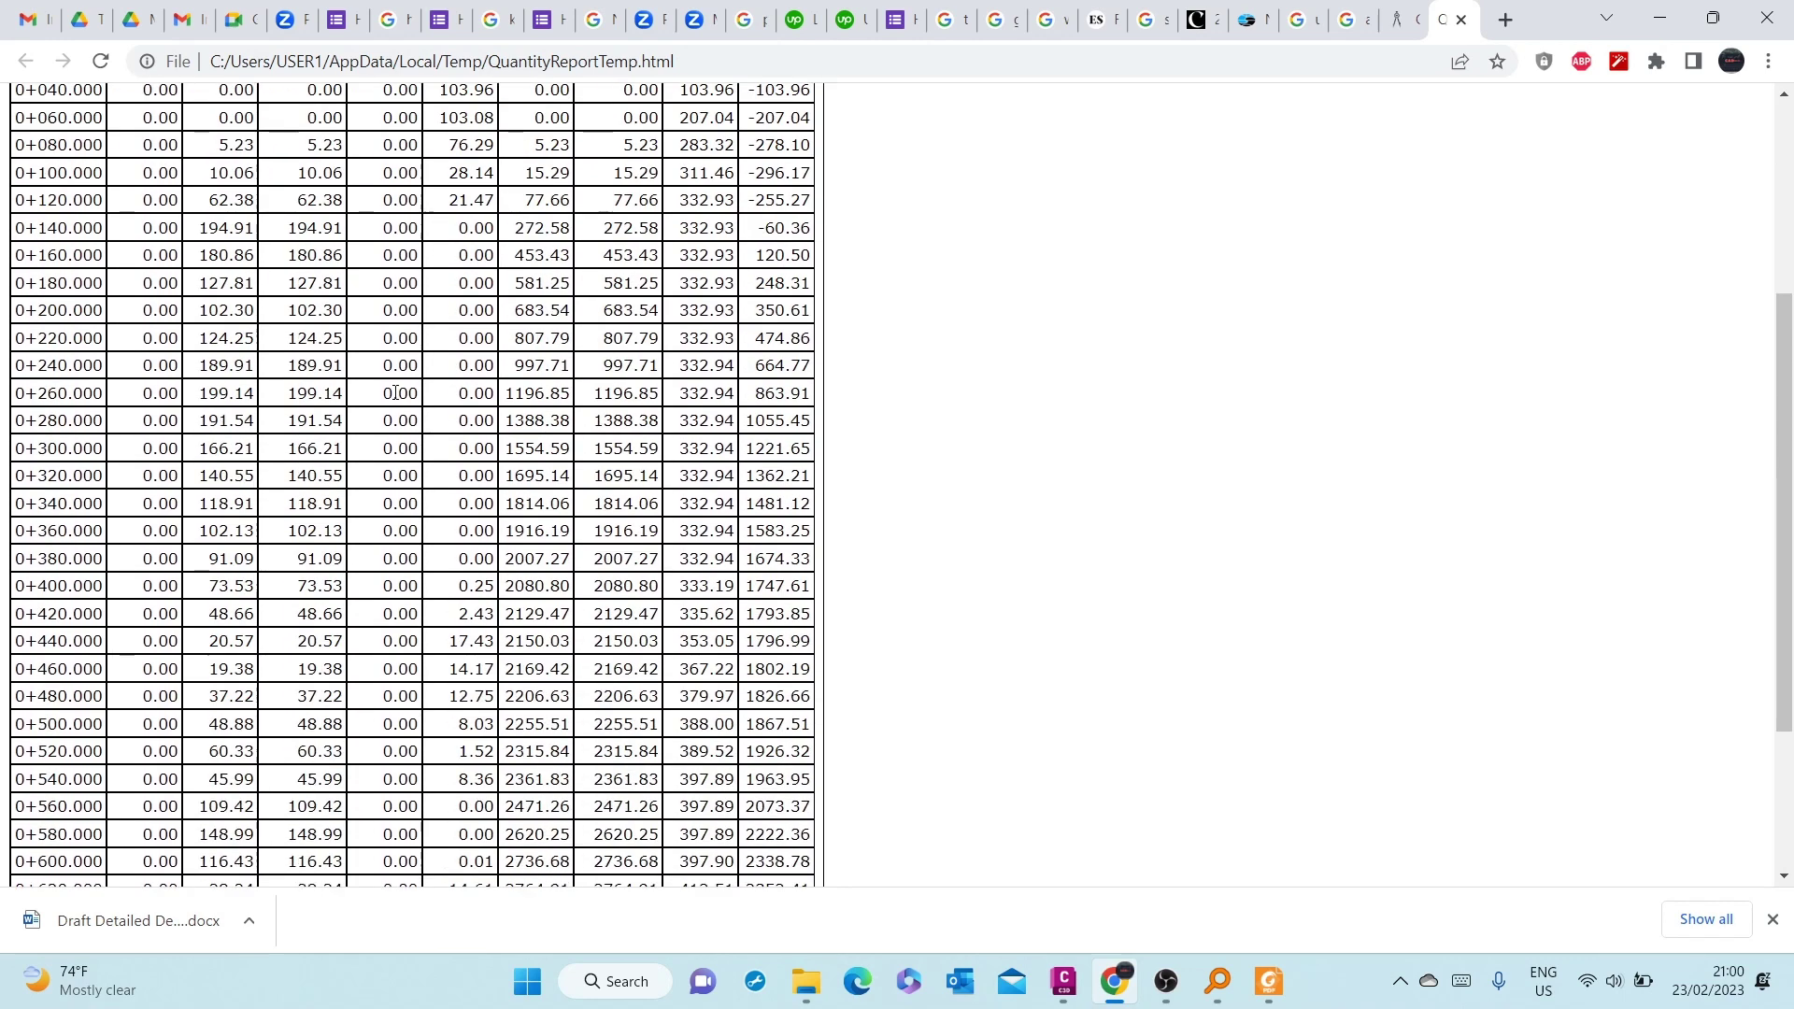
{"action": "scroll", "coordinate": [396, 392], "scroll_direction": "down", "scroll_amount": 3}
{"action": "scroll", "coordinate": [401, 399], "scroll_direction": "up", "scroll_amount": 6}
{"action": "scroll", "coordinate": [441, 383], "scroll_direction": "down", "scroll_amount": 6}
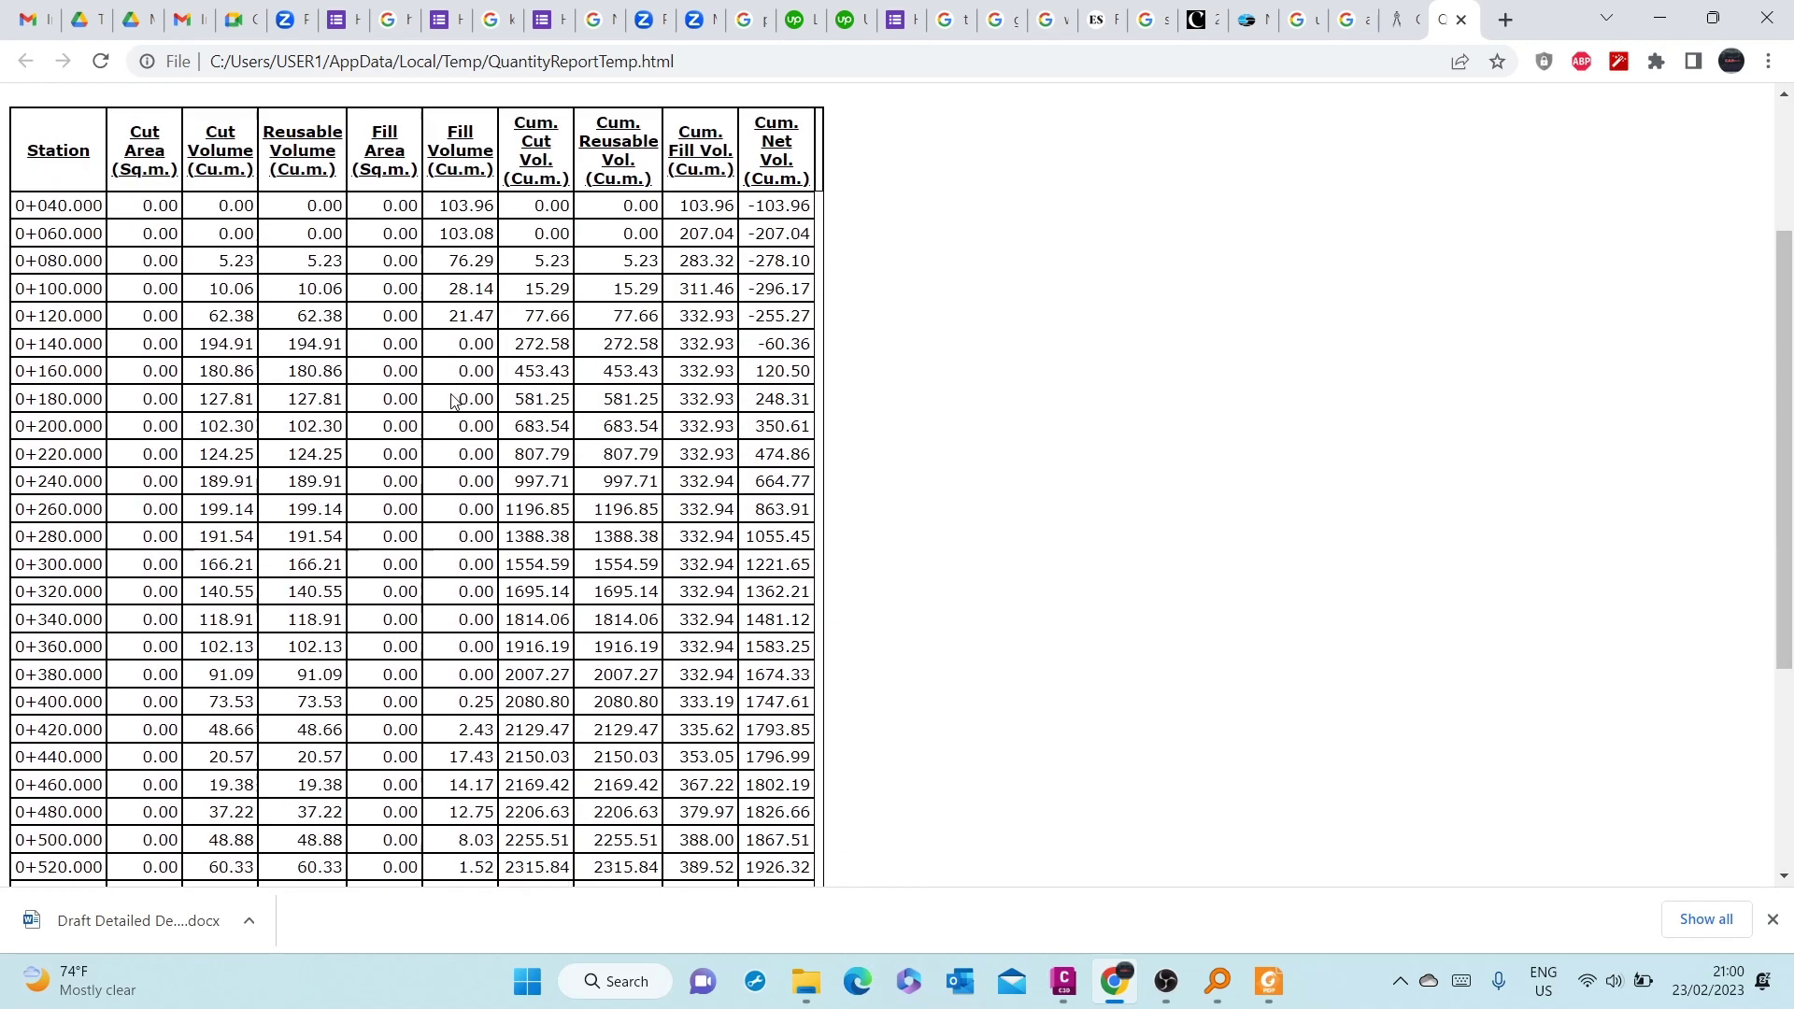
{"action": "scroll", "coordinate": [453, 402], "scroll_direction": "up", "scroll_amount": 6}
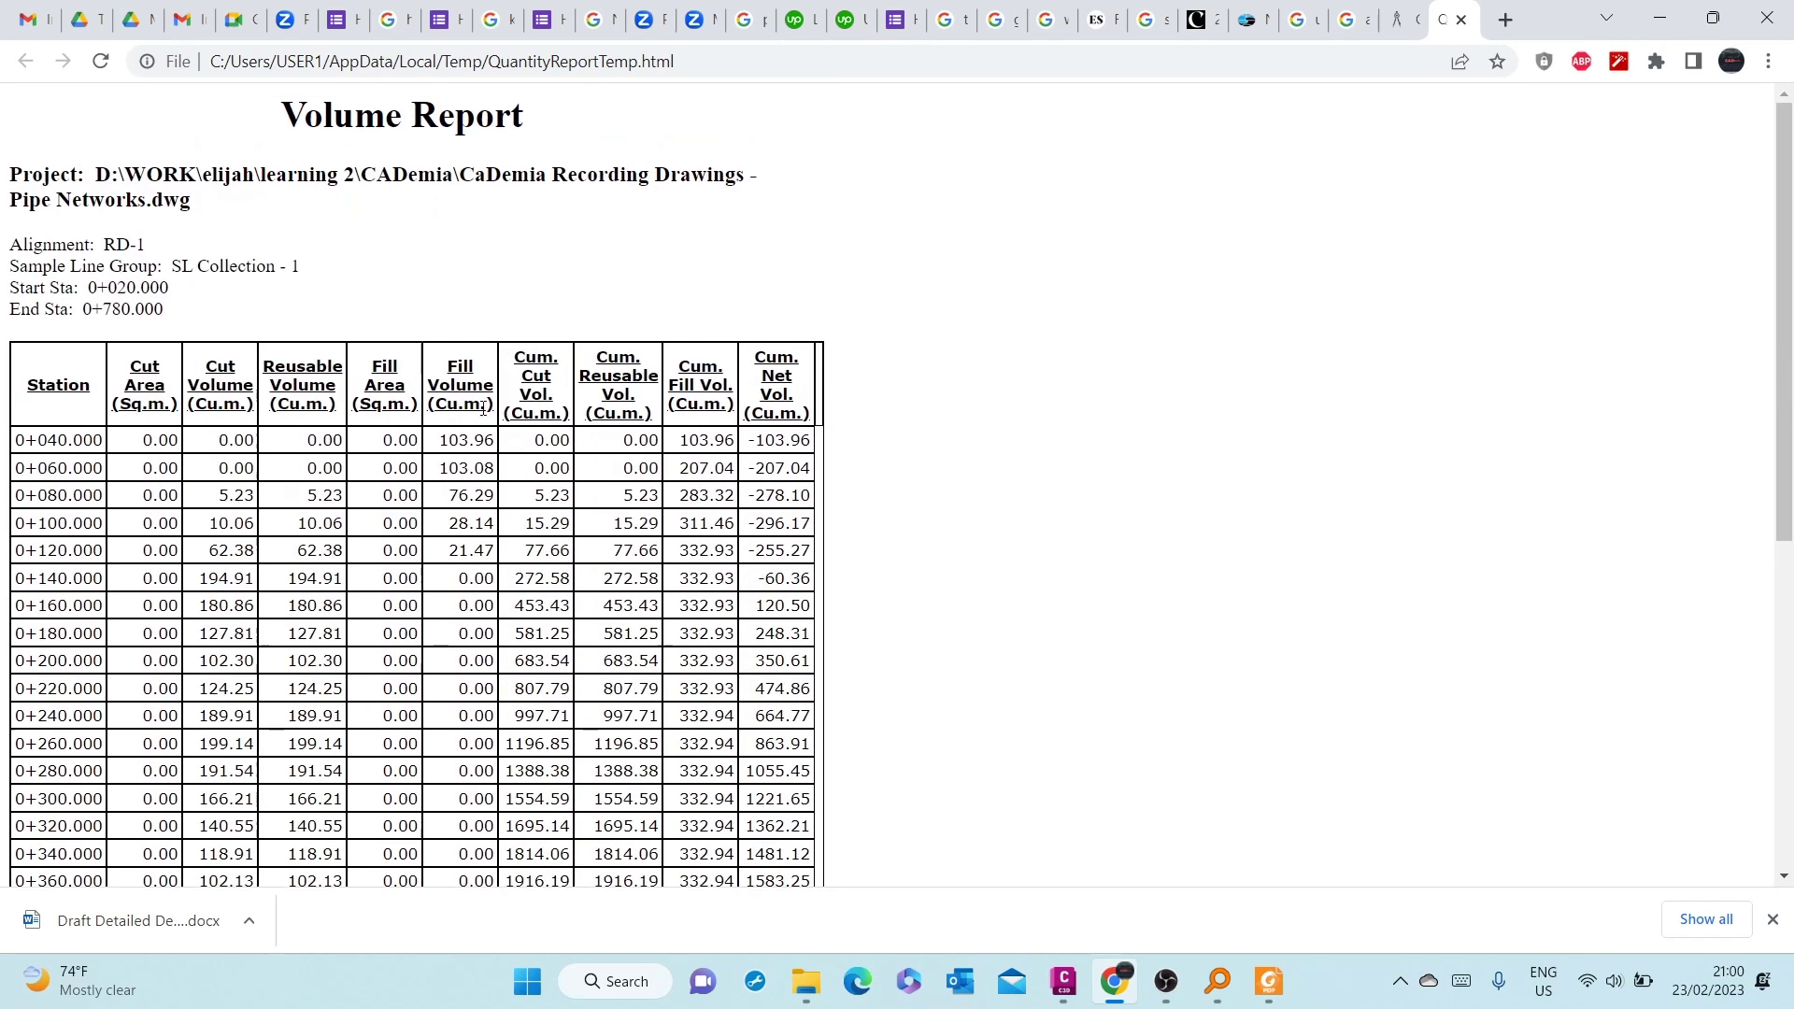
{"action": "scroll", "coordinate": [495, 400], "scroll_direction": "down", "scroll_amount": 6}
{"action": "scroll", "coordinate": [545, 400], "scroll_direction": "up", "scroll_amount": 6}
{"action": "scroll", "coordinate": [726, 385], "scroll_direction": "down", "scroll_amount": 6}
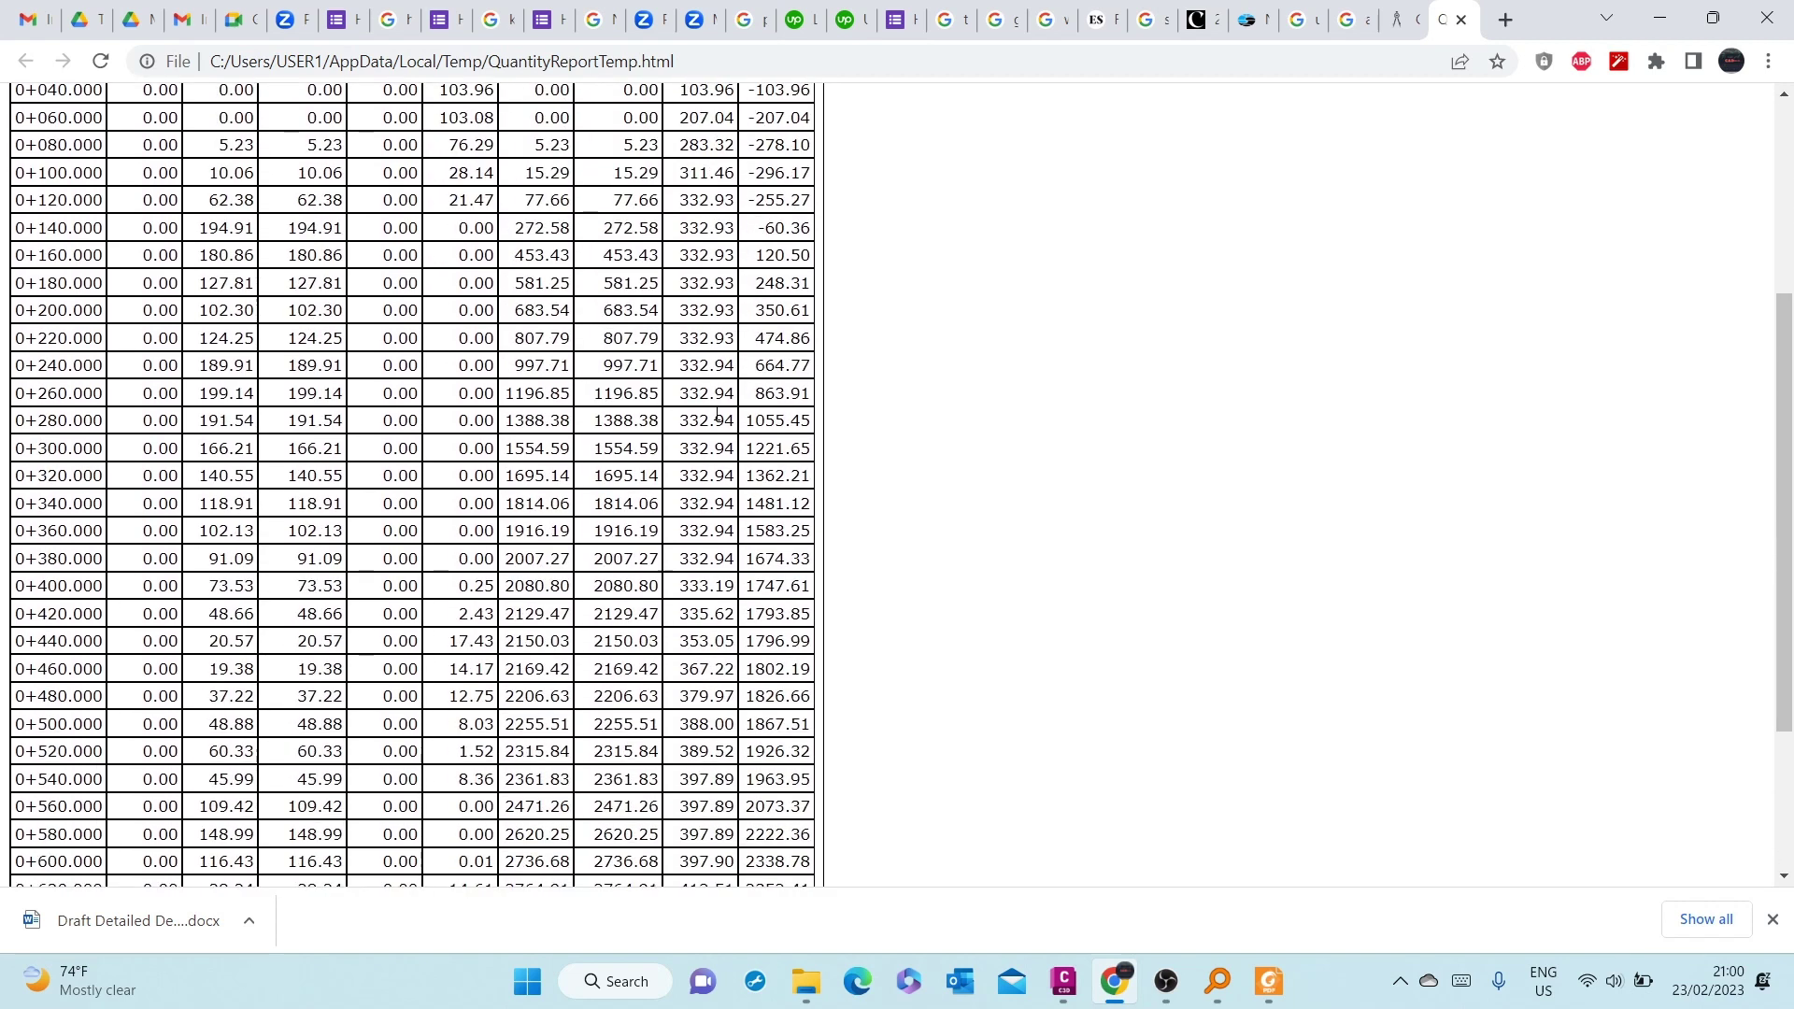
{"action": "scroll", "coordinate": [717, 420], "scroll_direction": "up", "scroll_amount": 6}
{"action": "scroll", "coordinate": [775, 371], "scroll_direction": "down", "scroll_amount": 6}
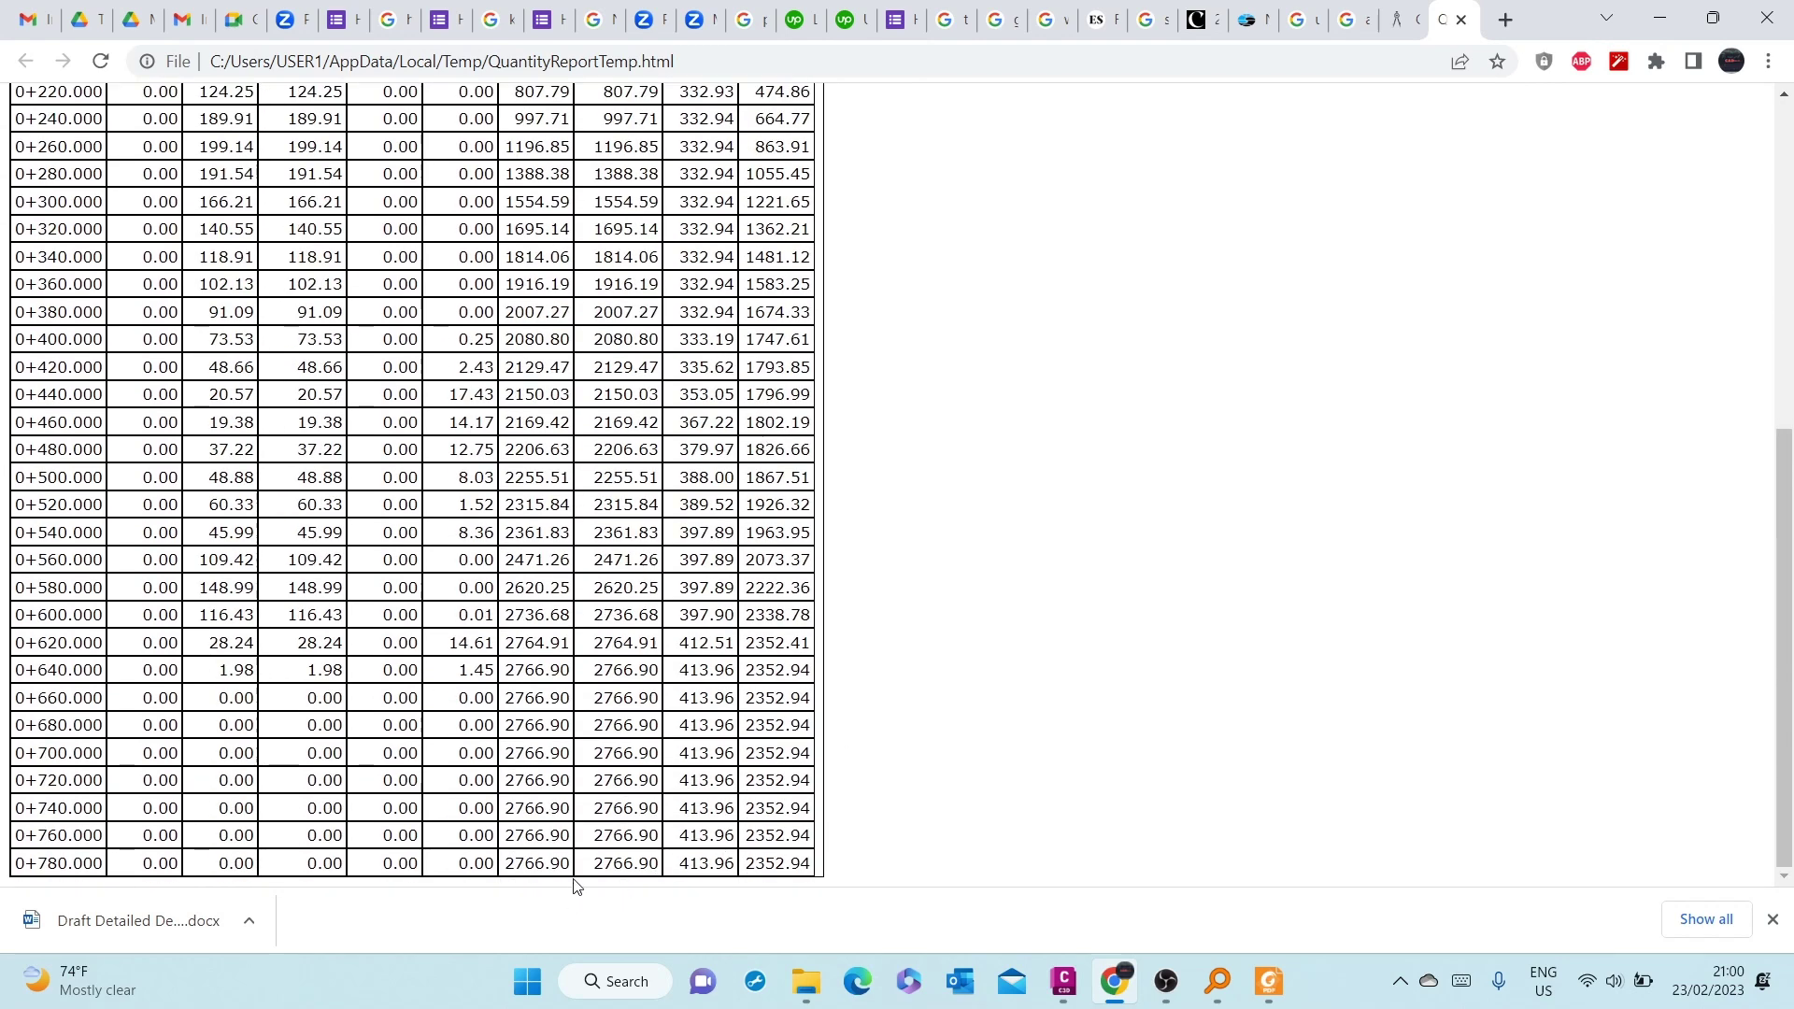
{"action": "scroll", "coordinate": [673, 701], "scroll_direction": "up", "scroll_amount": 6}
{"action": "scroll", "coordinate": [680, 476], "scroll_direction": "down", "scroll_amount": 1}
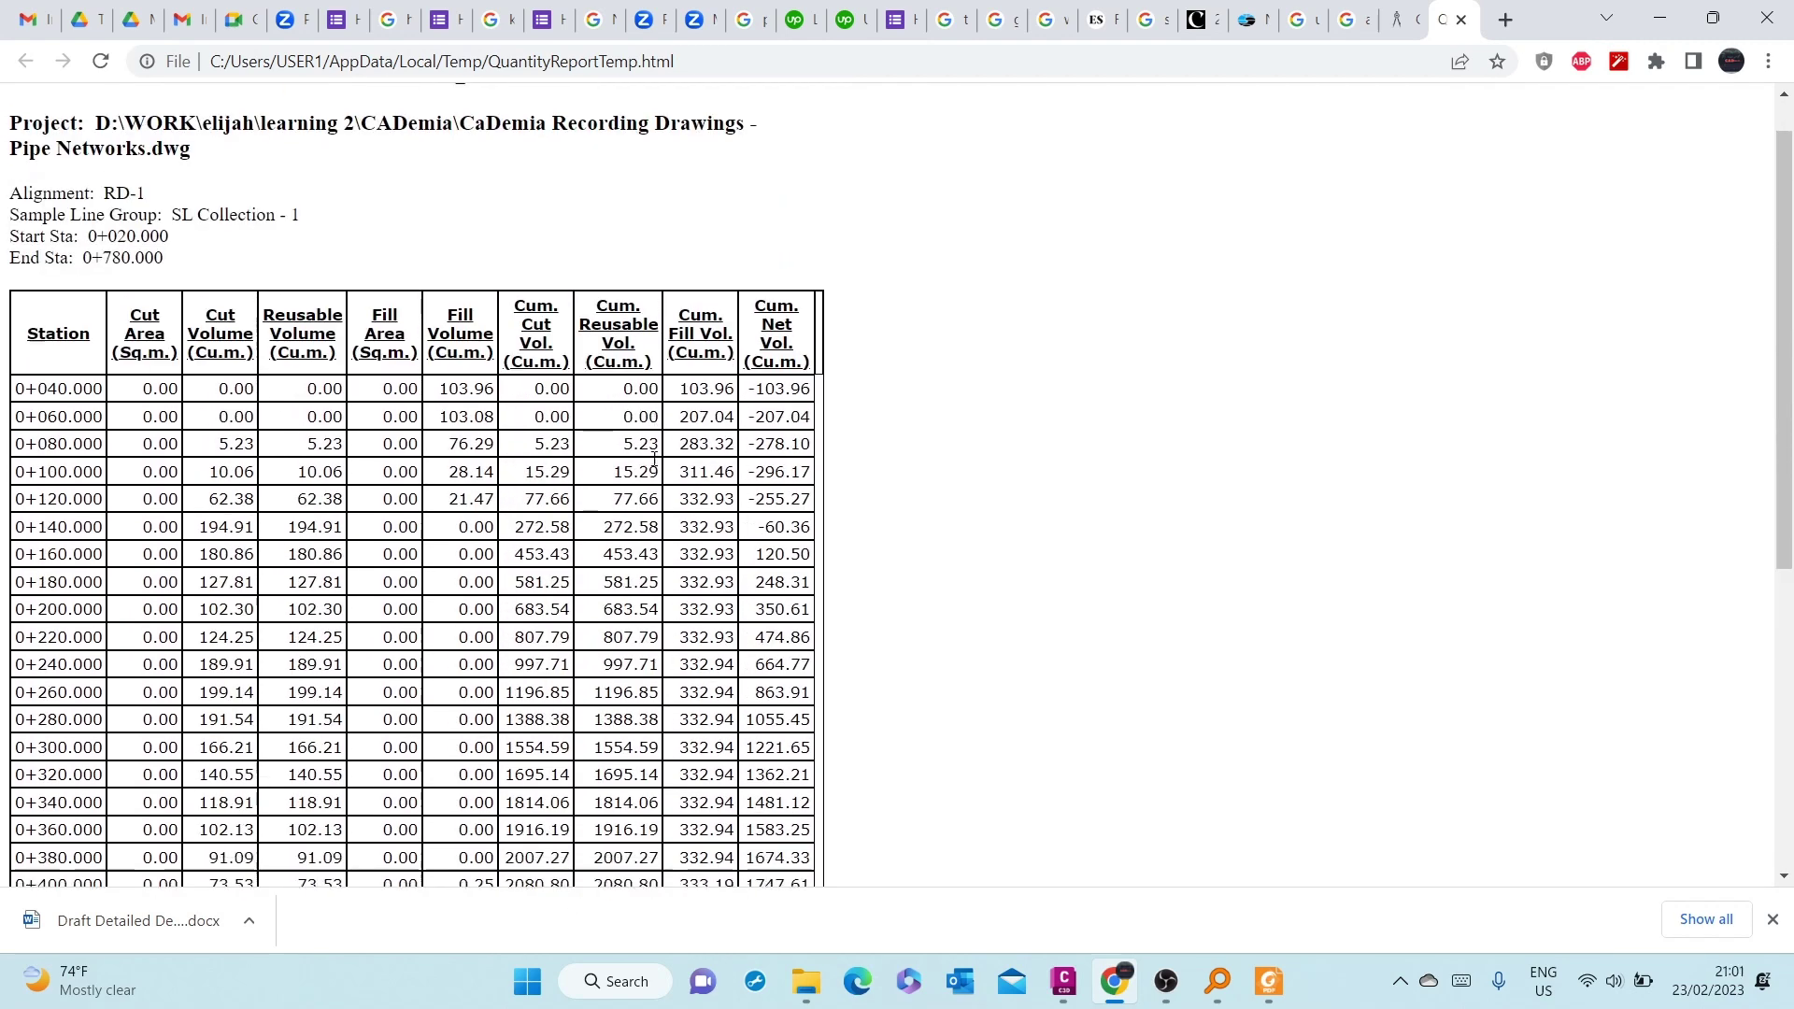
{"action": "scroll", "coordinate": [654, 458], "scroll_direction": "down", "scroll_amount": 6}
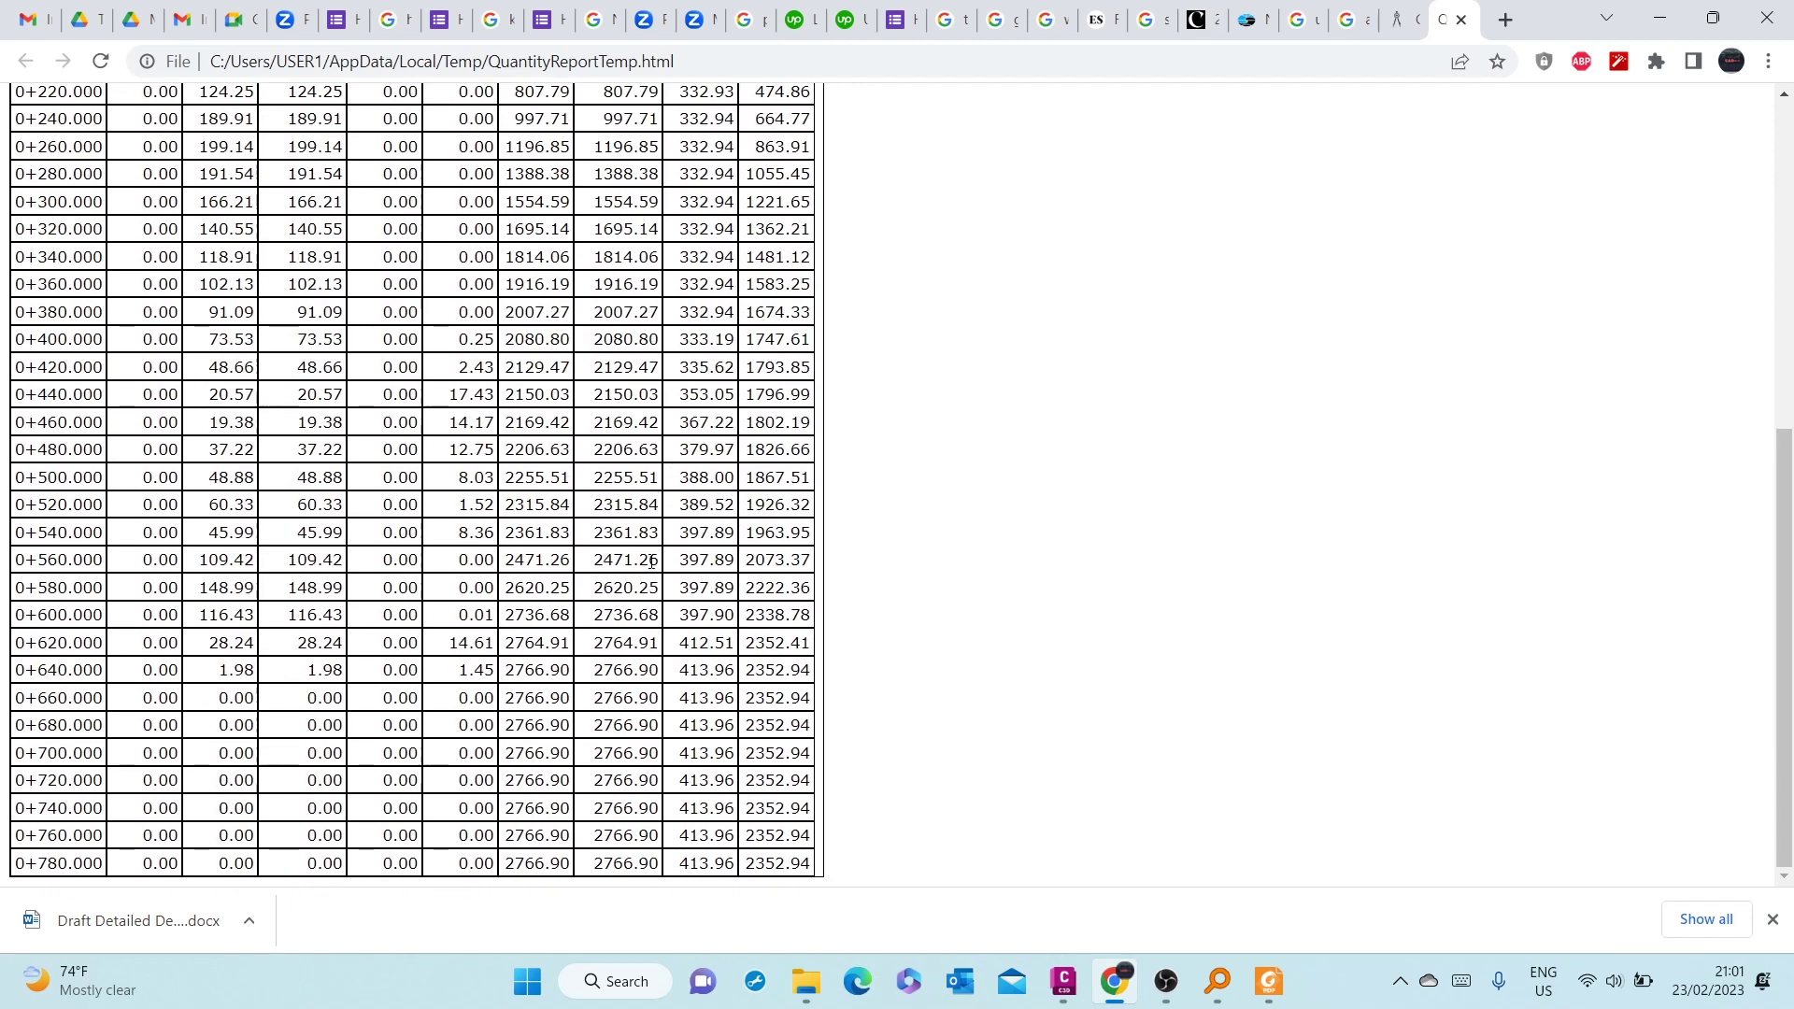
{"action": "scroll", "coordinate": [645, 540], "scroll_direction": "up", "scroll_amount": 6}
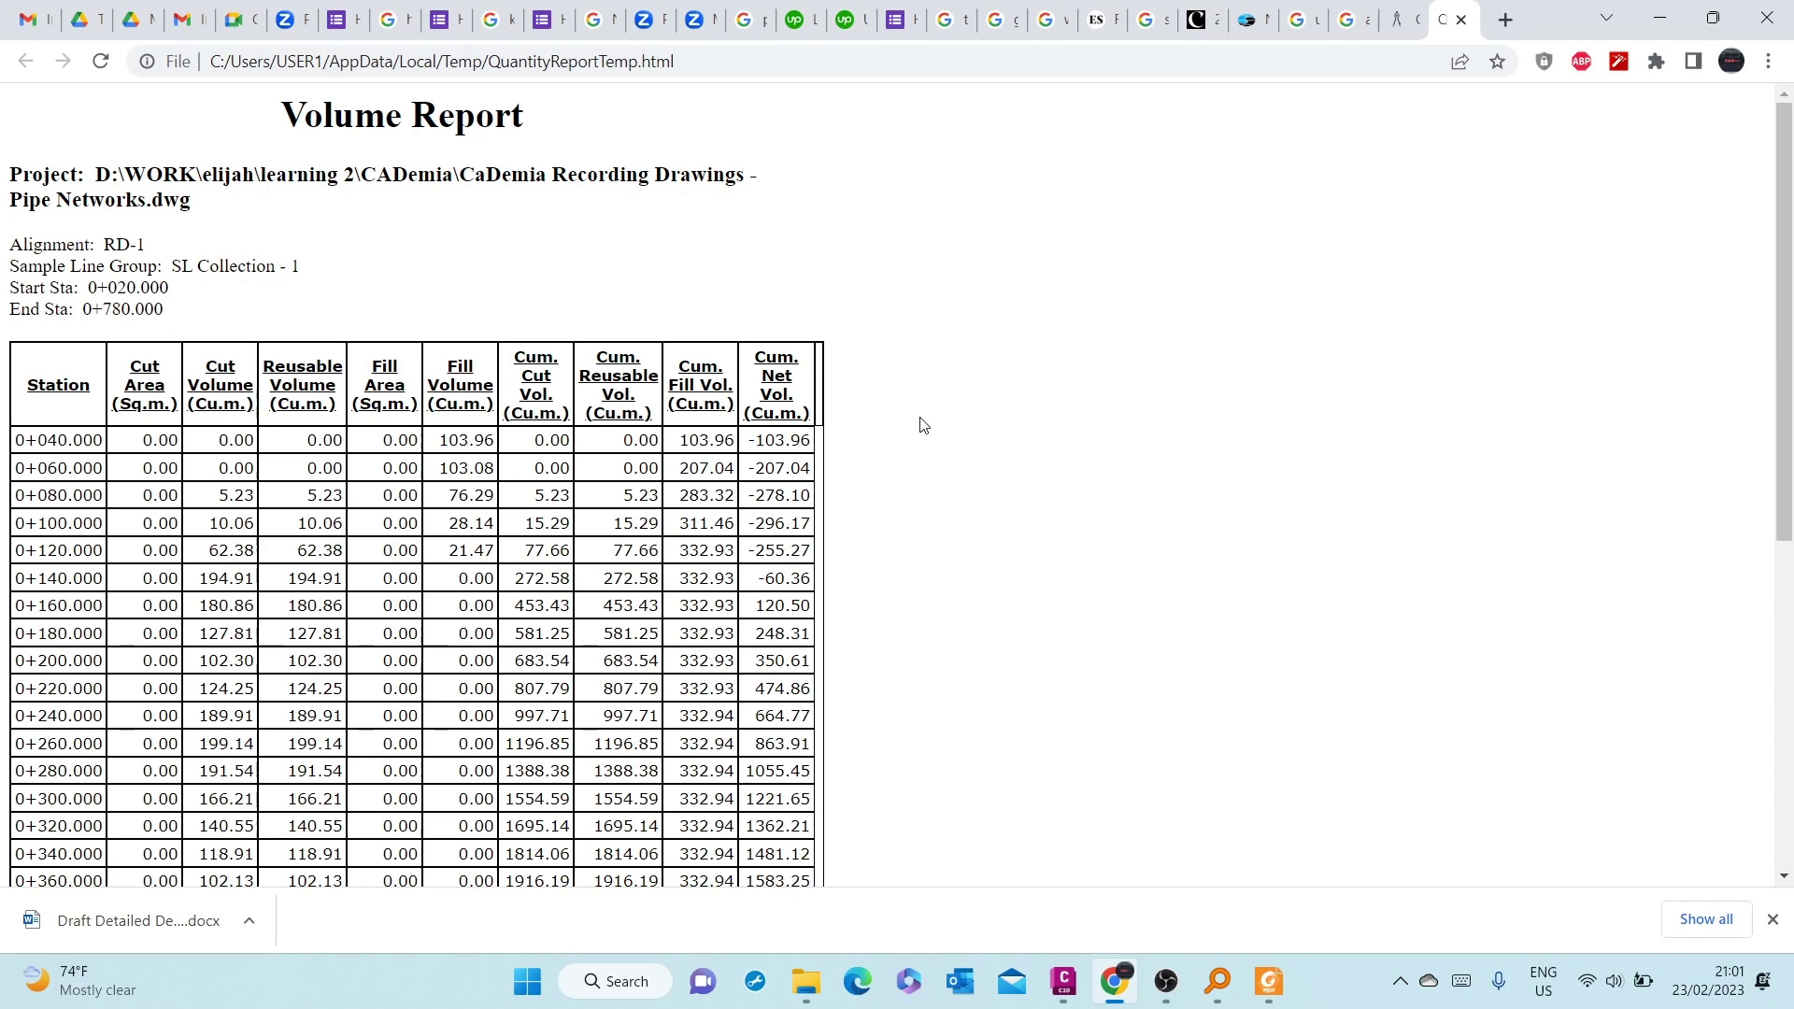
Step: Copy the whole Volume Report from Chrome, from its title through the station cut/fill table
{"action": "key", "text": "ctrl+a"}
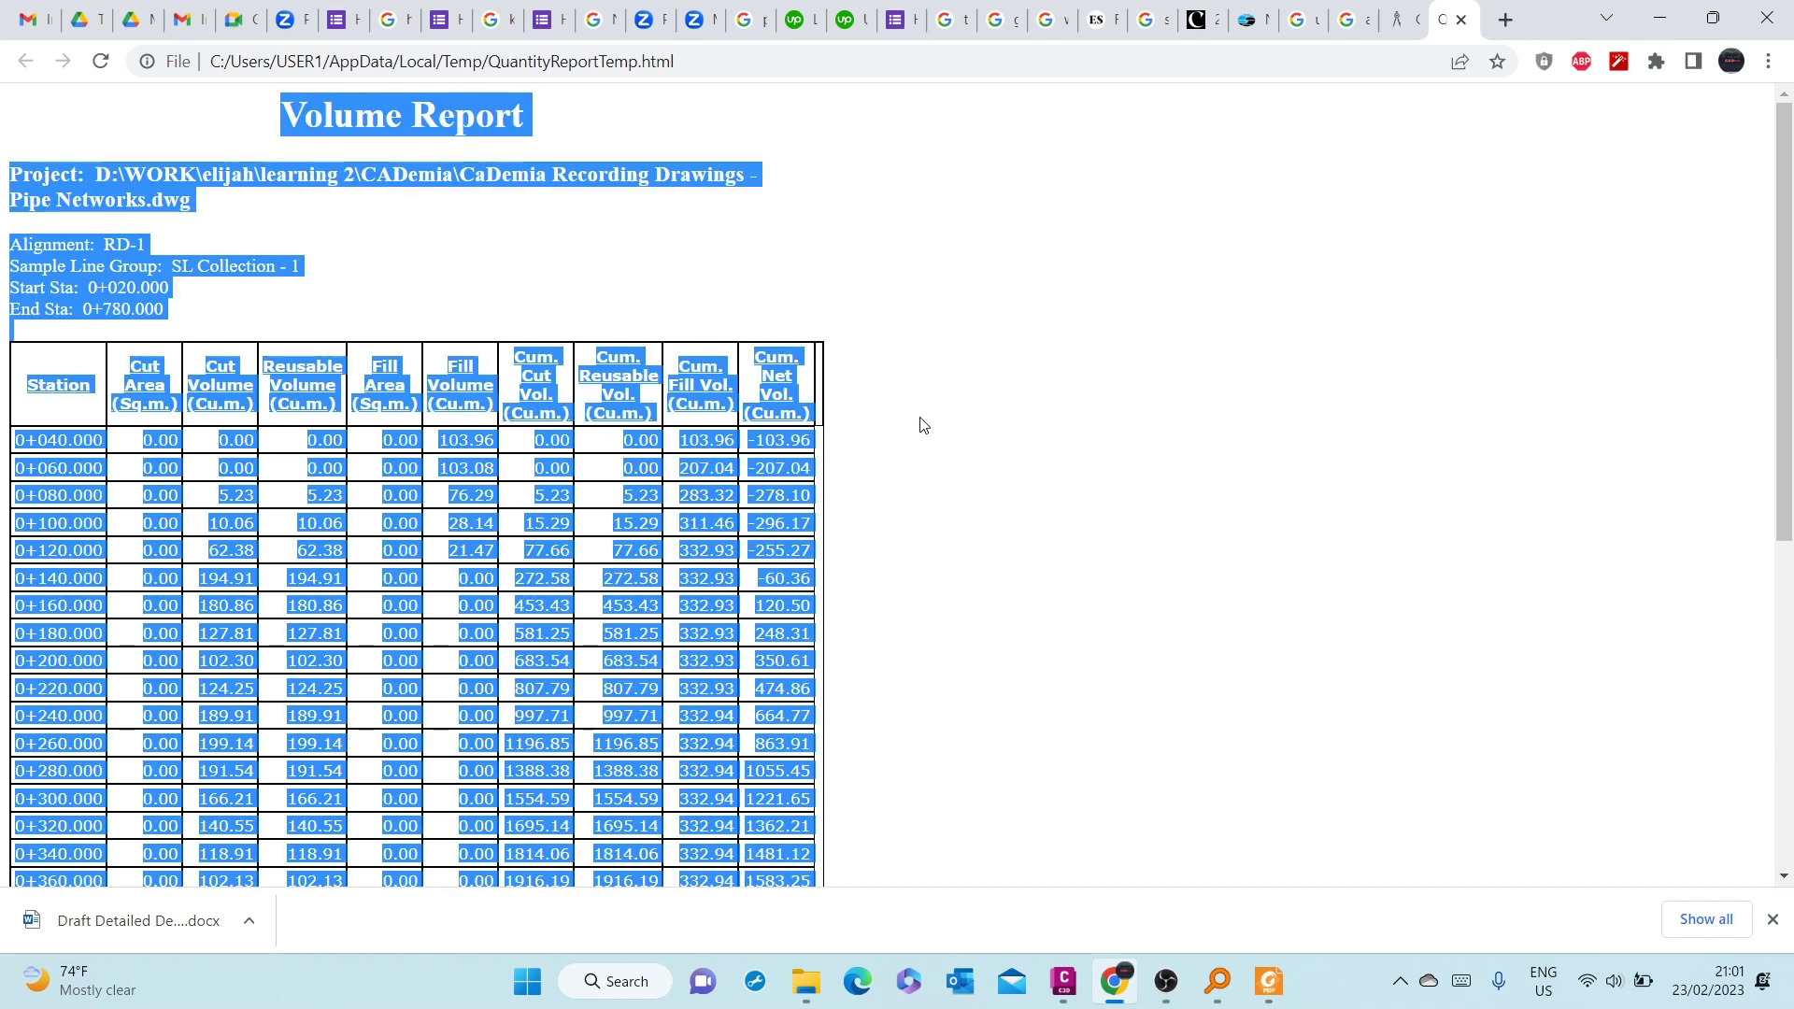
{"action": "right_click", "coordinate": [529, 301]}
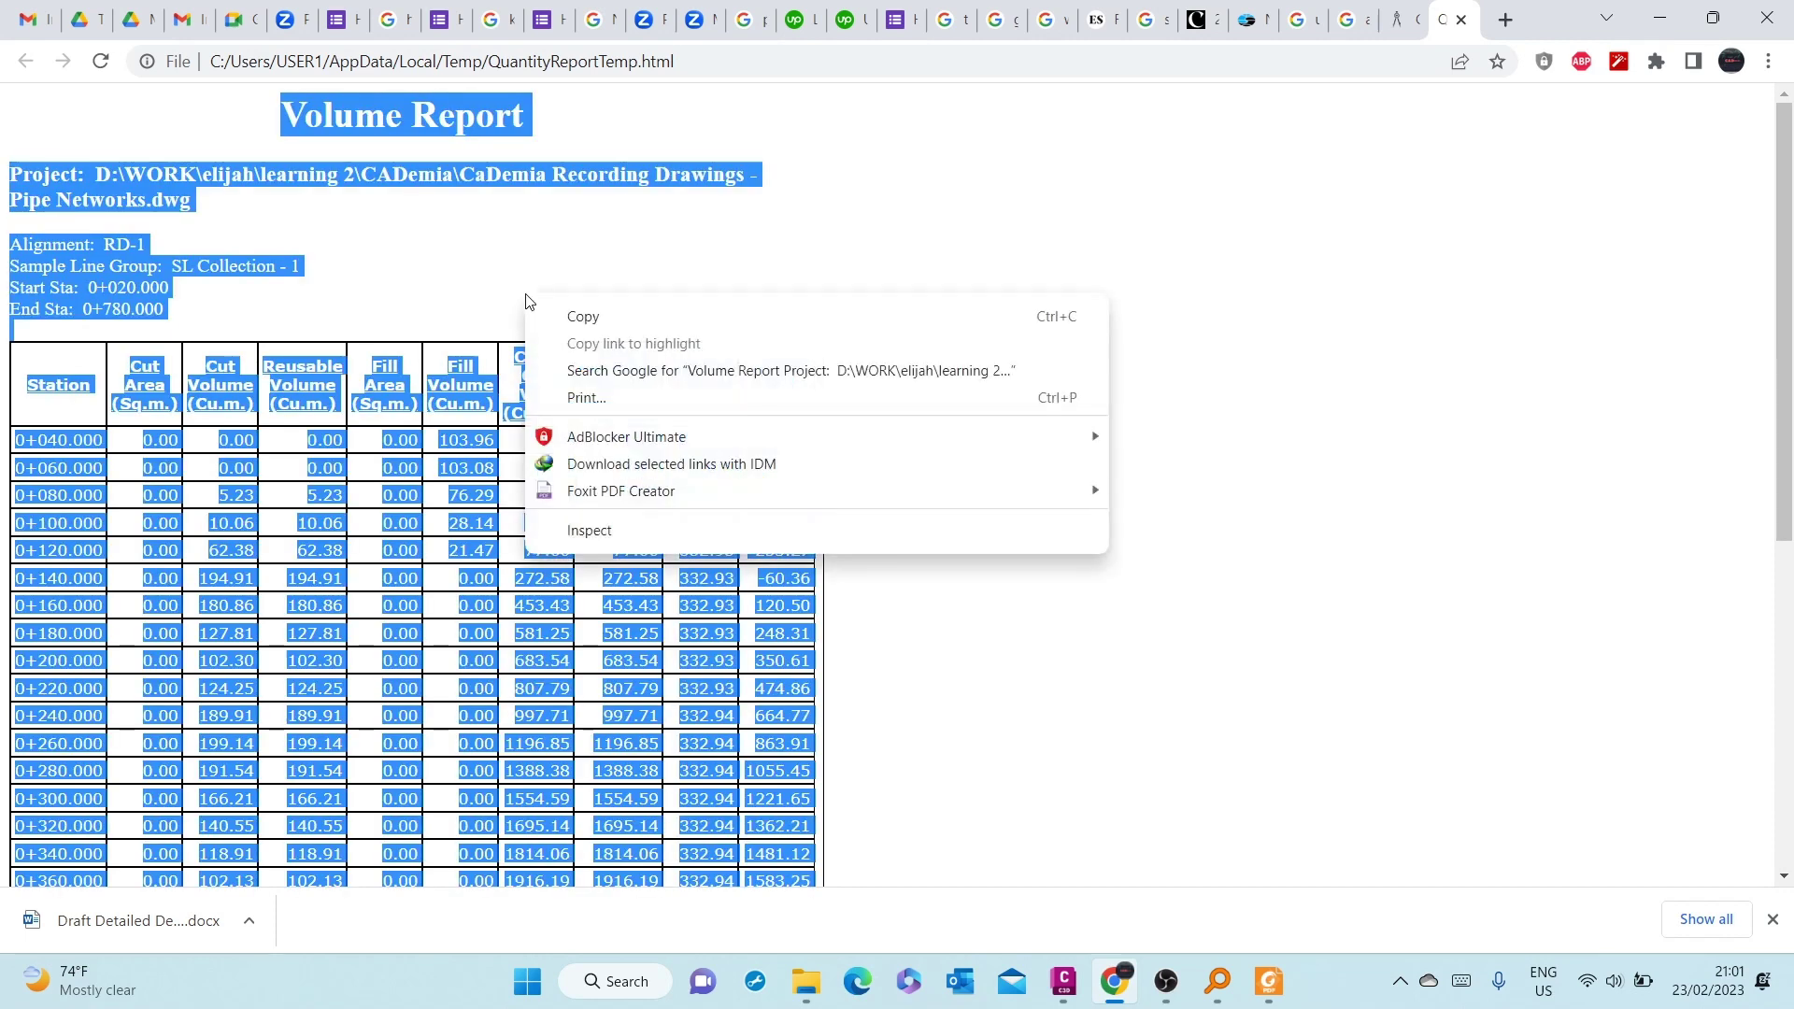
{"action": "left_click", "coordinate": [598, 319]}
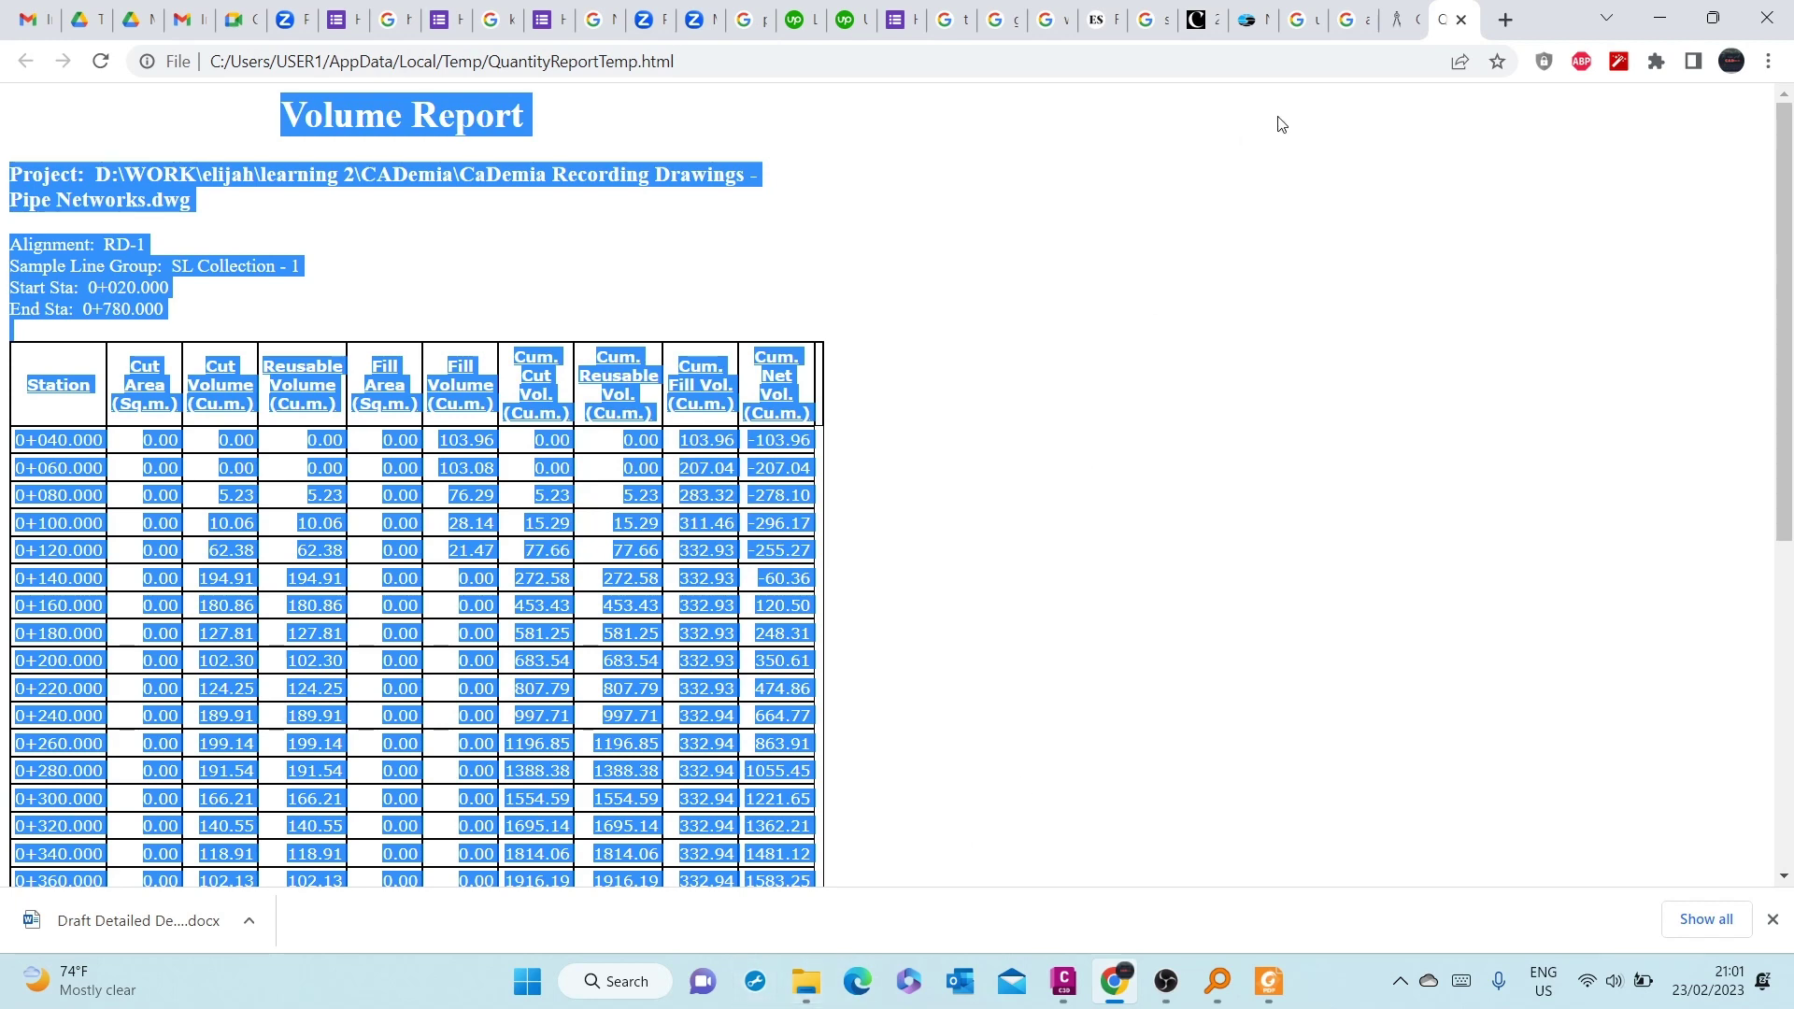